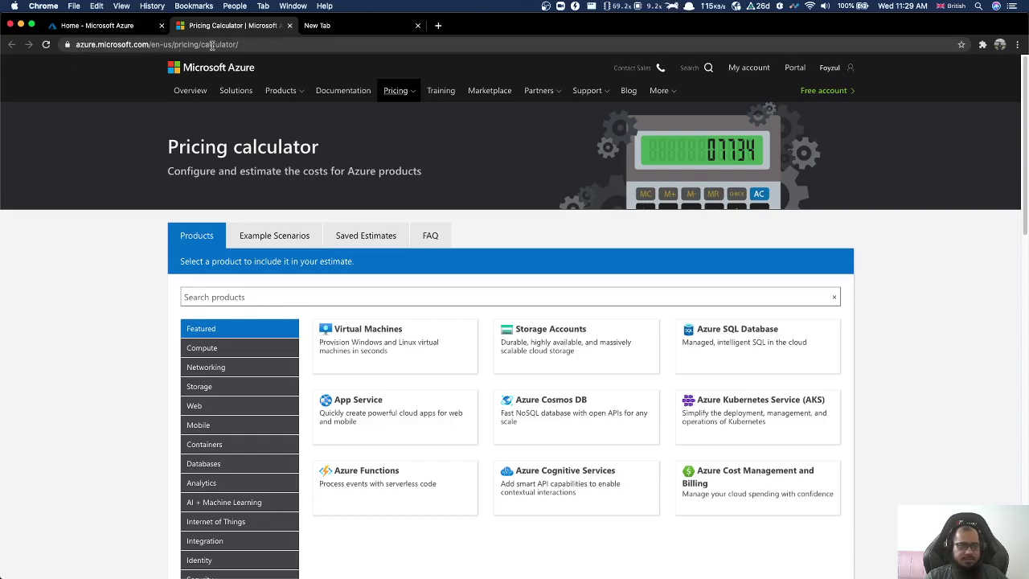
Add the Virtual Machines product to the pricing estimate.
scroll(76, 372, down, 10)
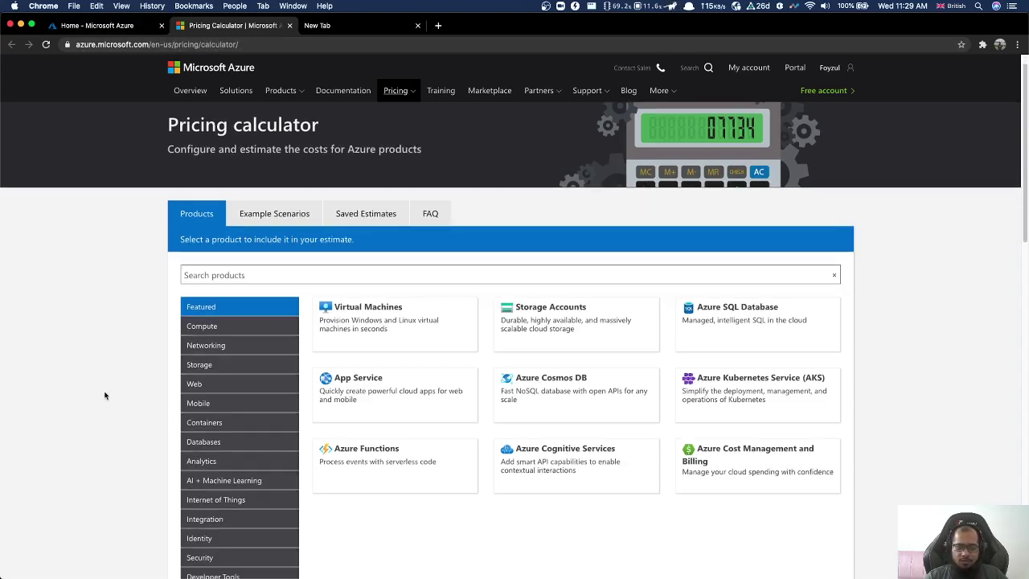
scroll(106, 392, up, 5)
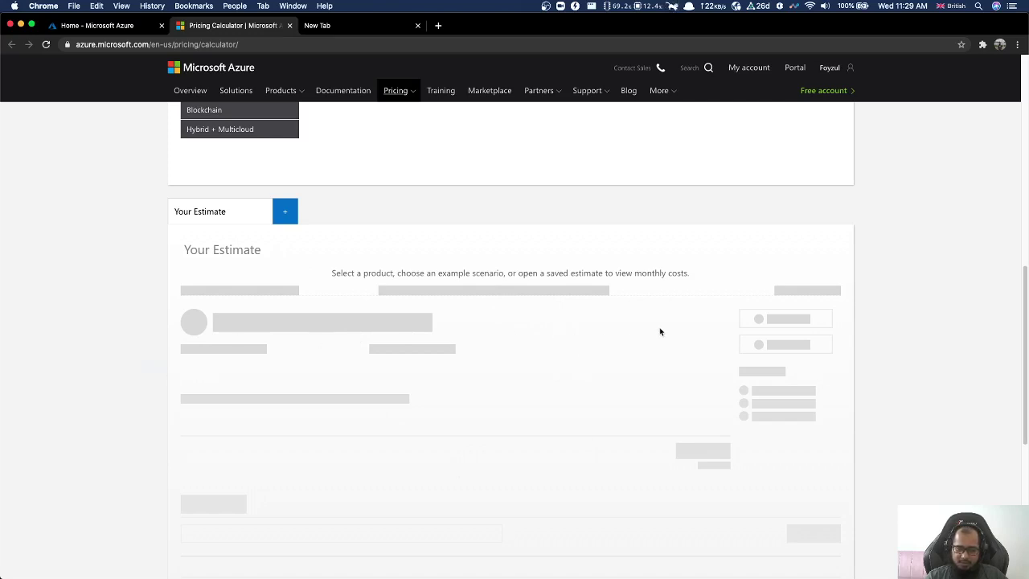
scroll(416, 377, up, 5)
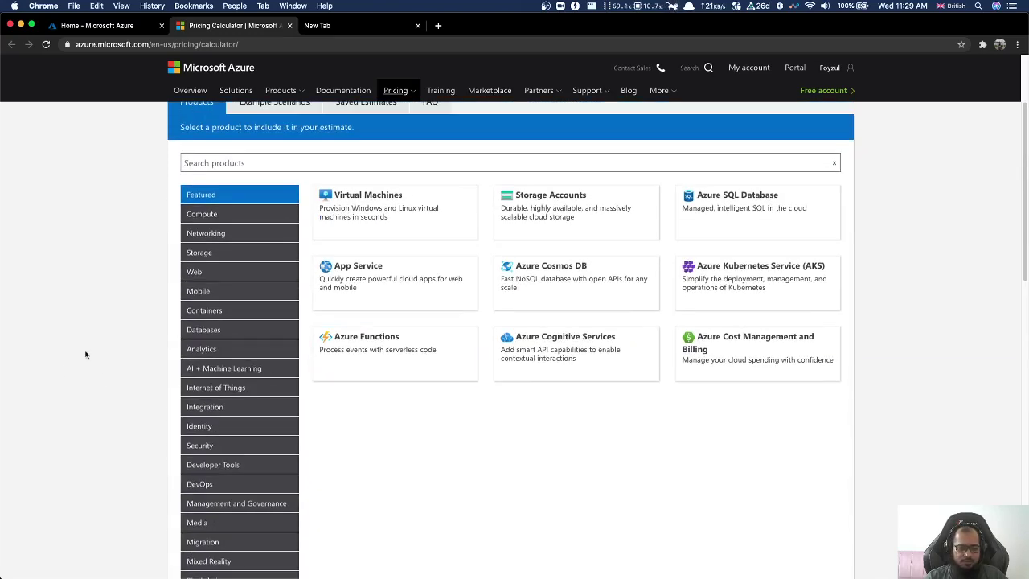
click(367, 210)
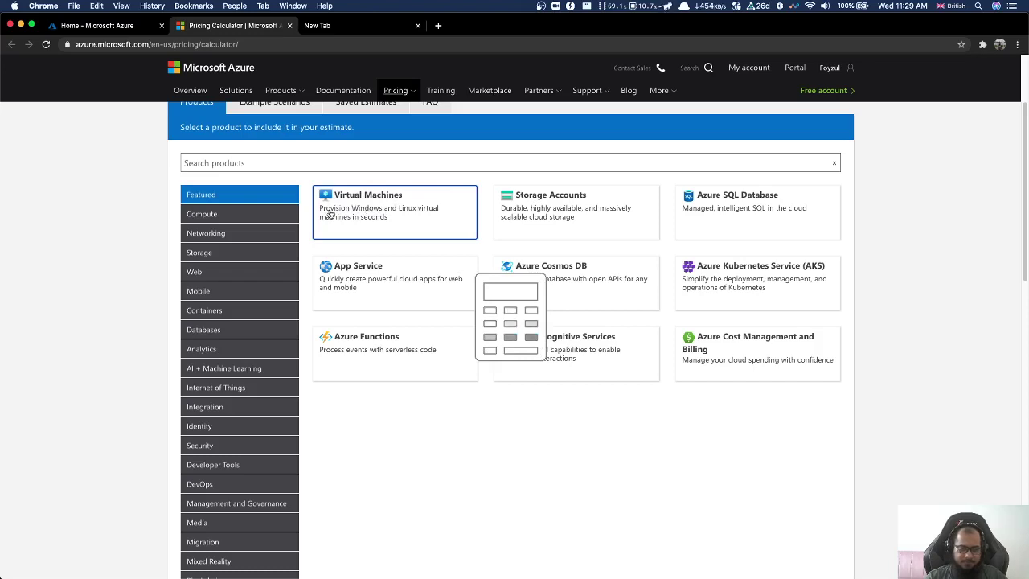
Set the virtual machine's region to West US 2 in the estimate and check the average monthly cost.
scroll(102, 388, down, 6)
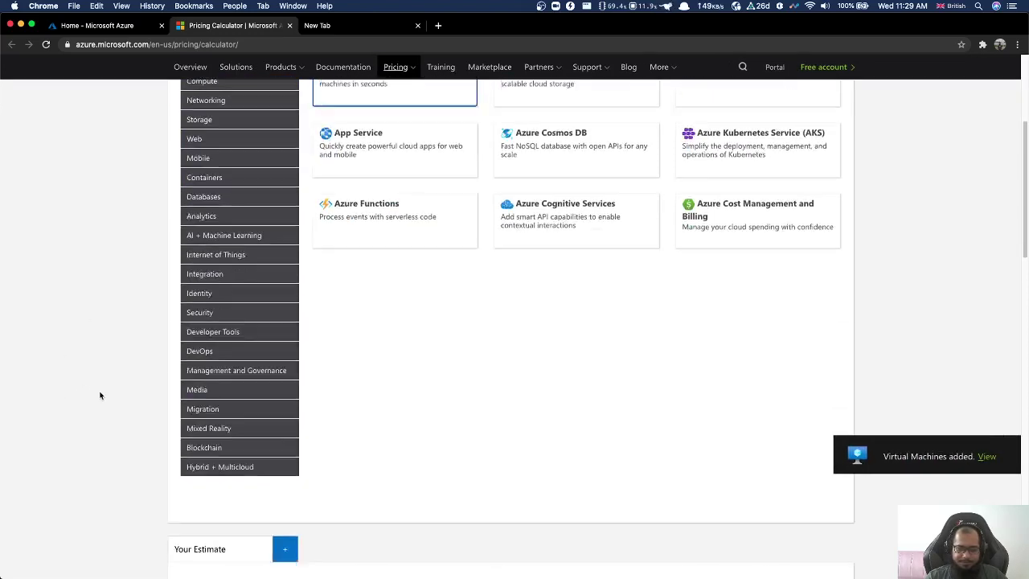
scroll(99, 398, down, 3)
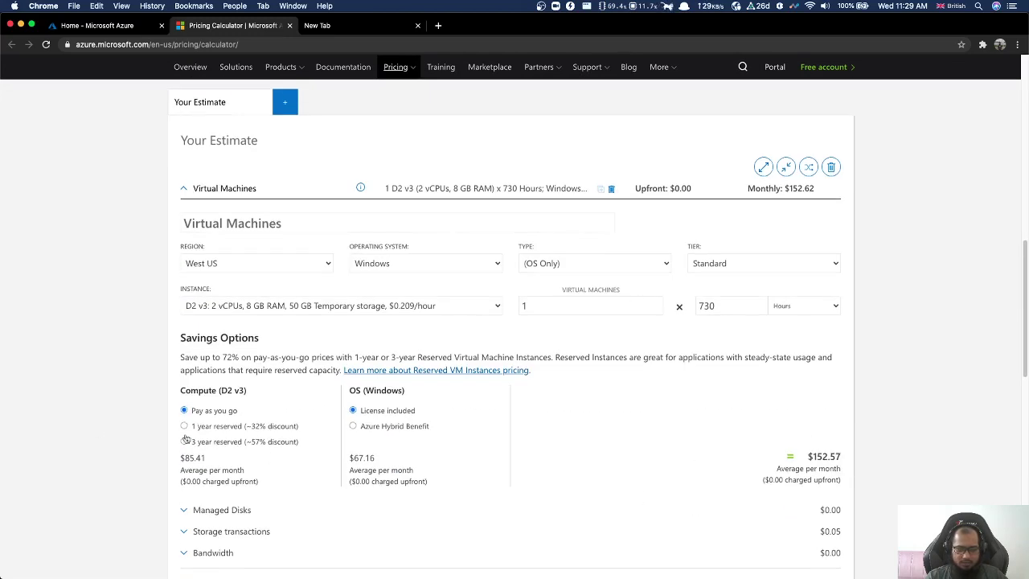
scroll(97, 430, down, 1)
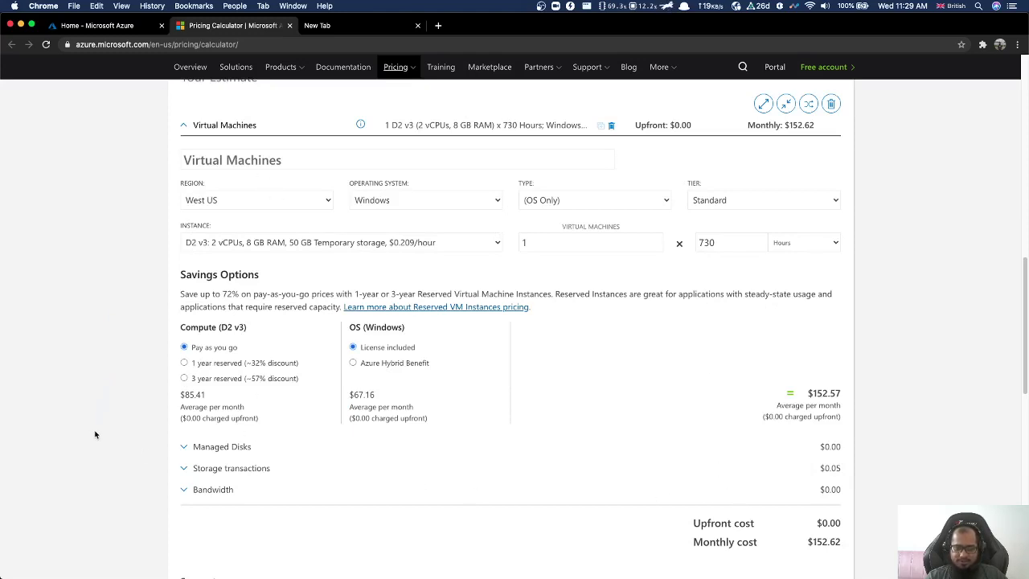
scroll(93, 434, up, 1)
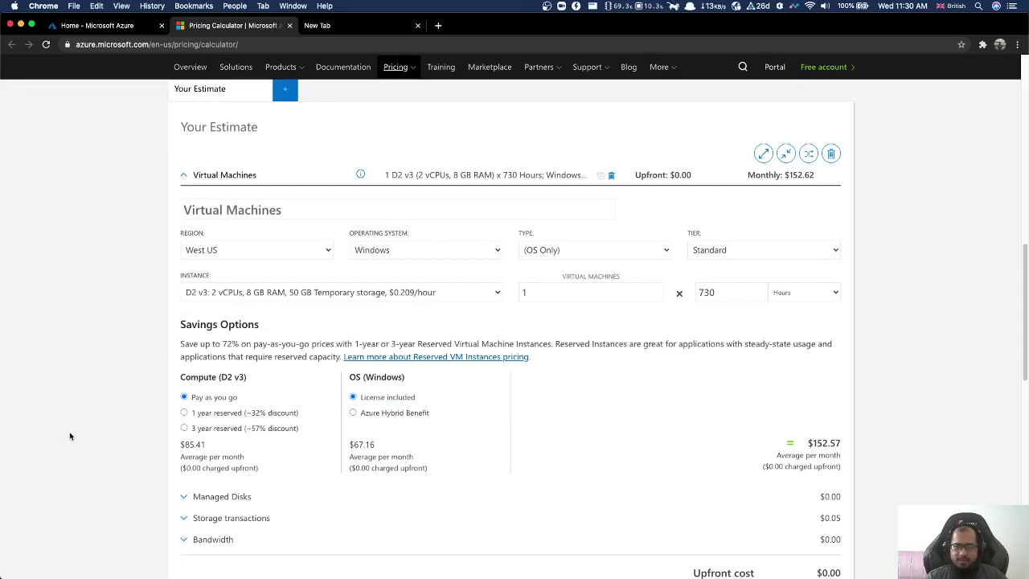
scroll(70, 435, up, 1)
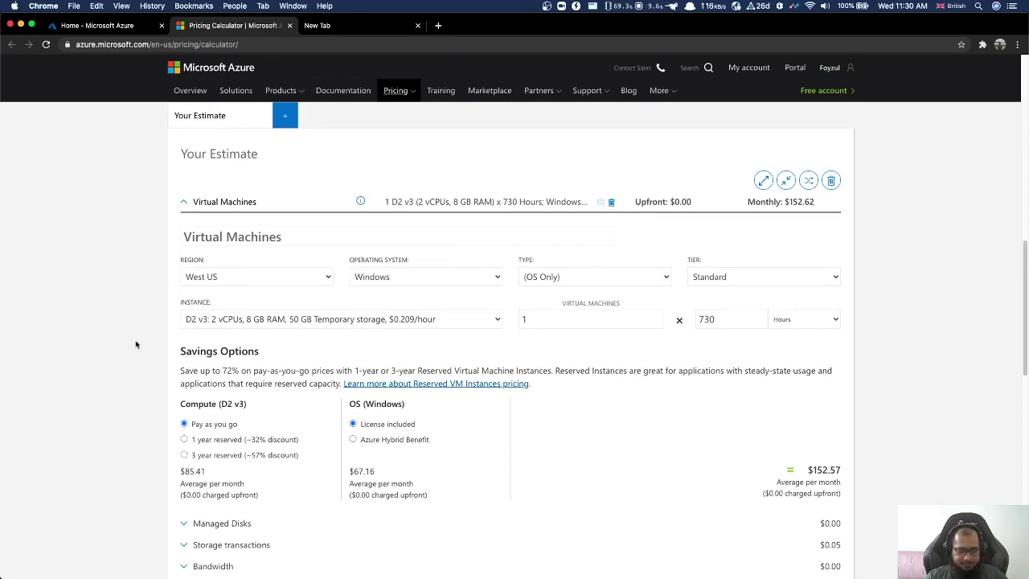
scroll(136, 344, down, 2)
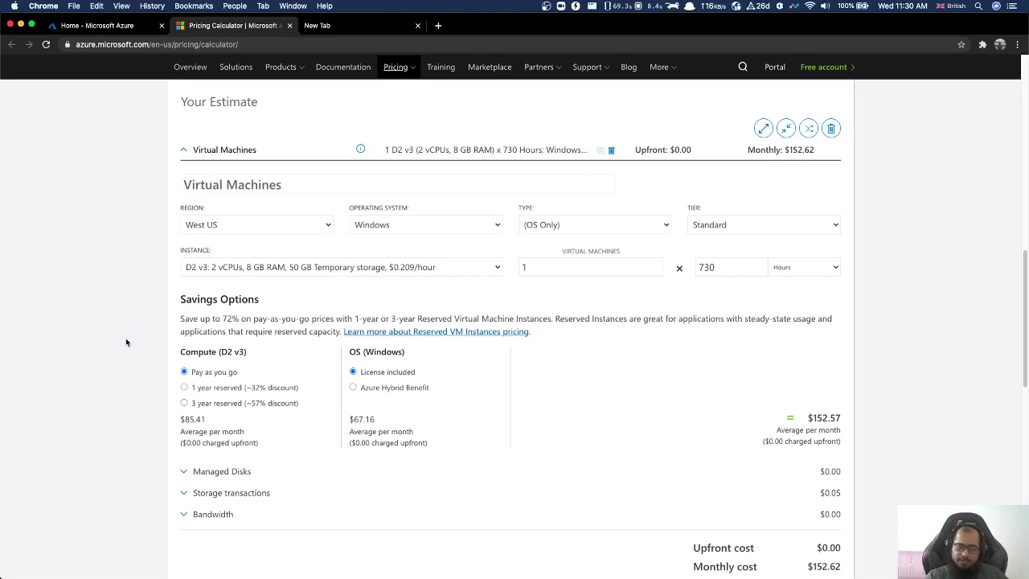
click(240, 230)
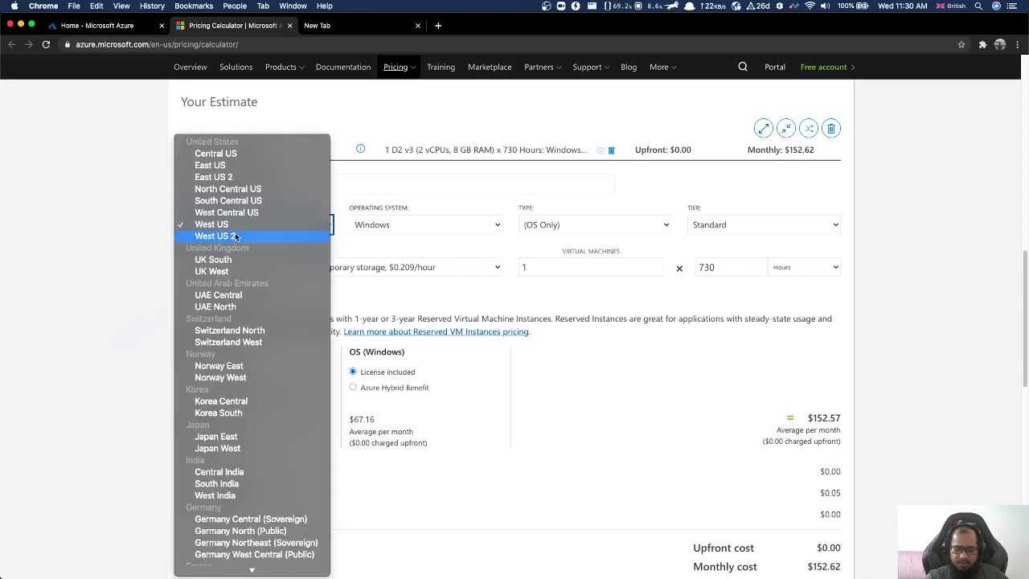
click(236, 235)
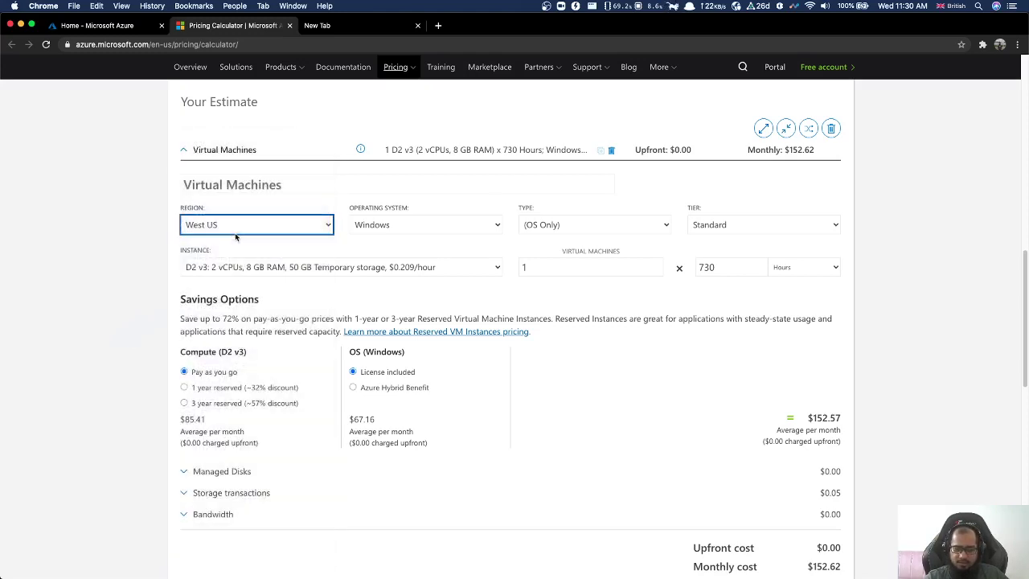
click(823, 418)
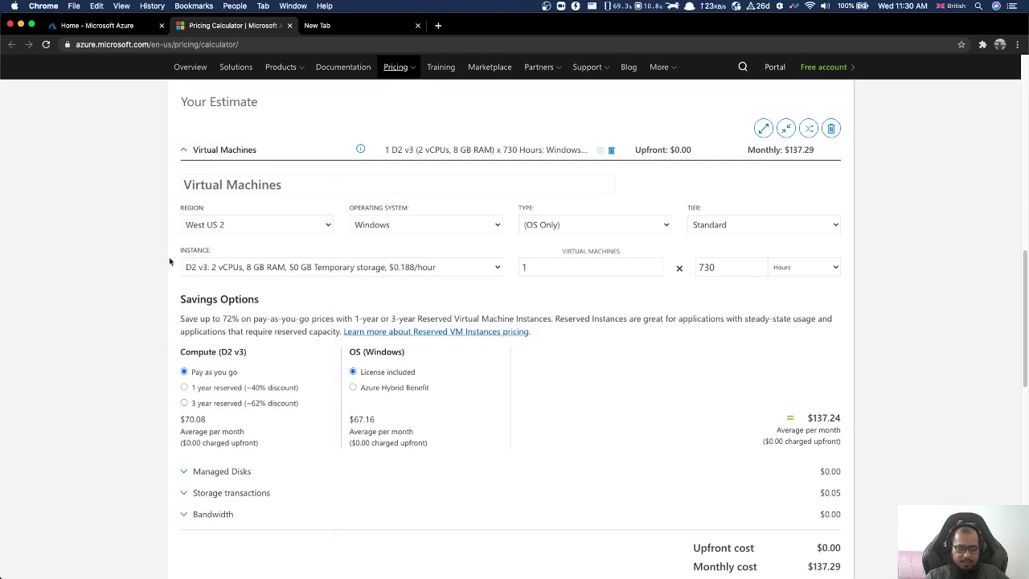
Change the virtual machine's region to Southeast Asia to compare its monthly cost.
click(245, 226)
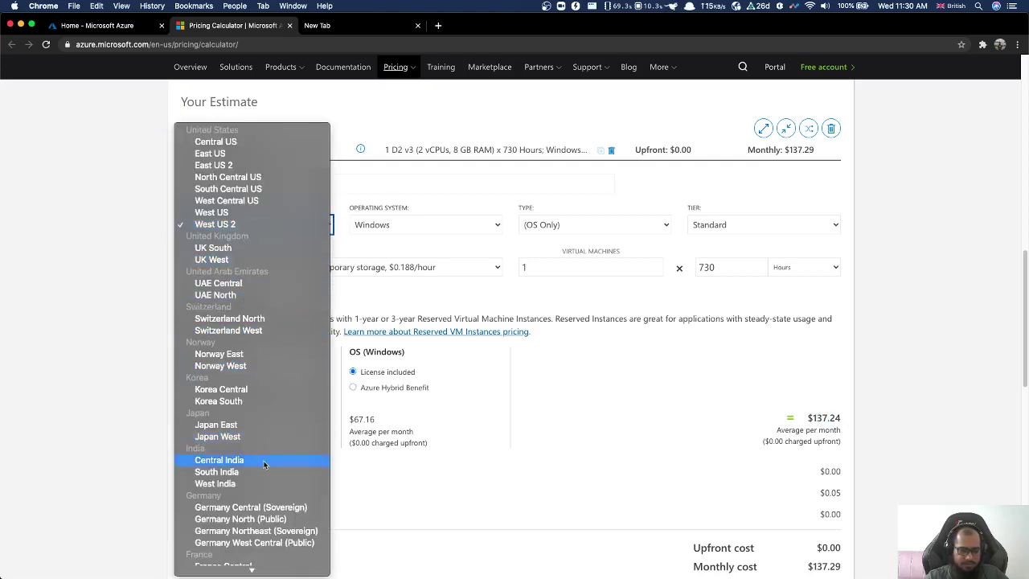
scroll(266, 463, down, 2)
scroll(269, 461, down, 10)
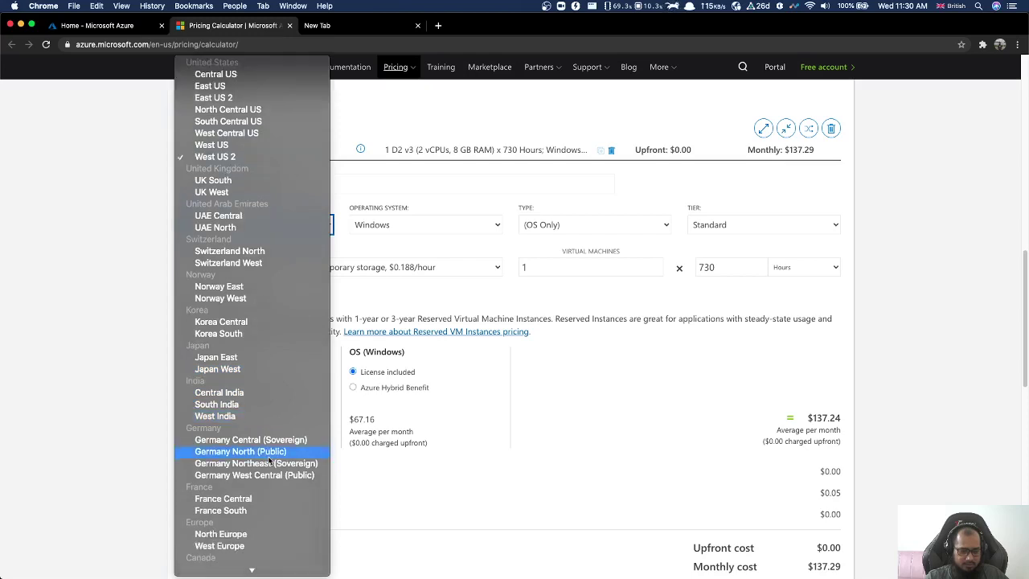
scroll(269, 460, down, 3)
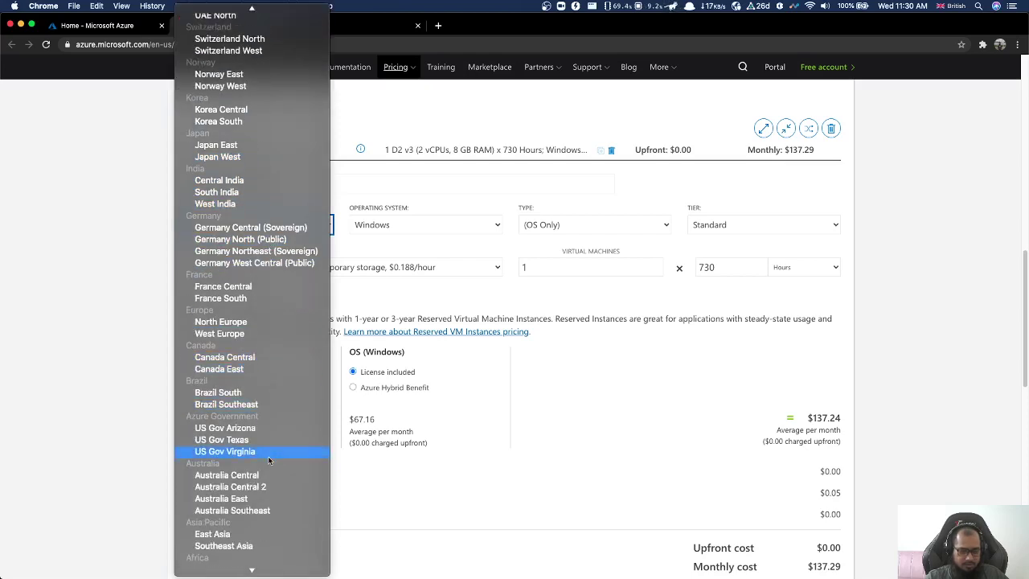
scroll(270, 460, down, 1)
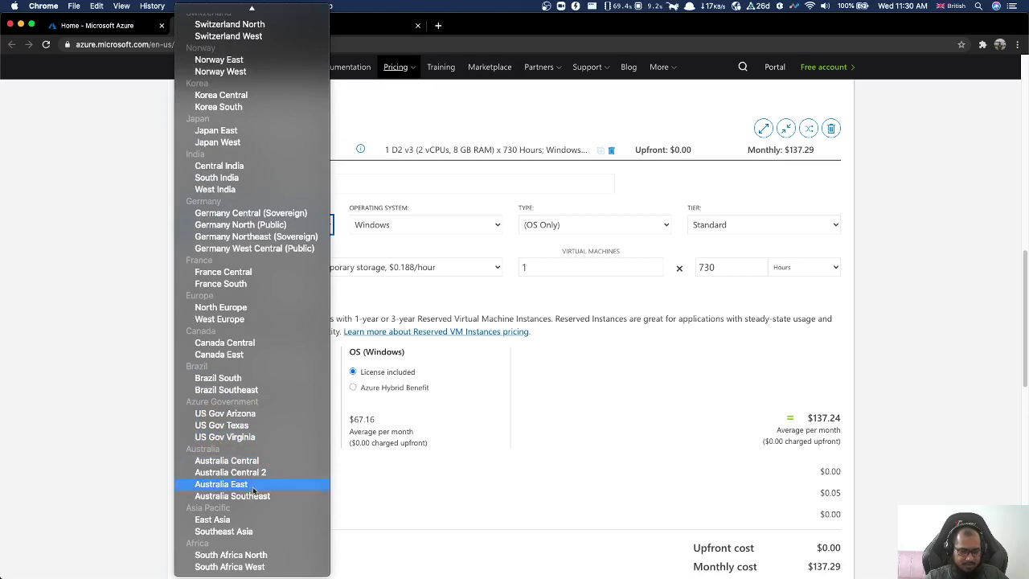
click(234, 533)
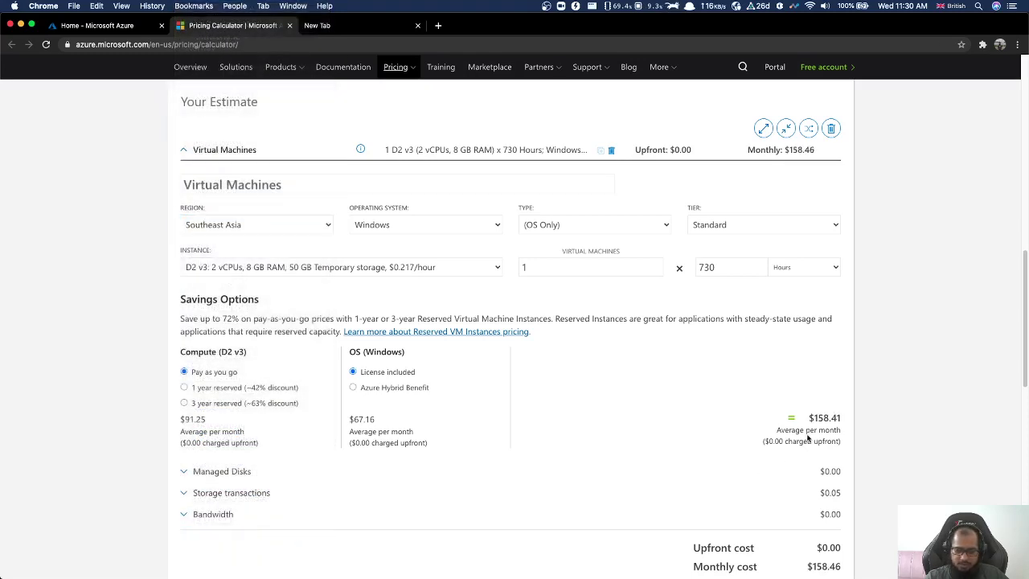
Change the virtual machine's region to South India and check the average monthly cost.
click(260, 227)
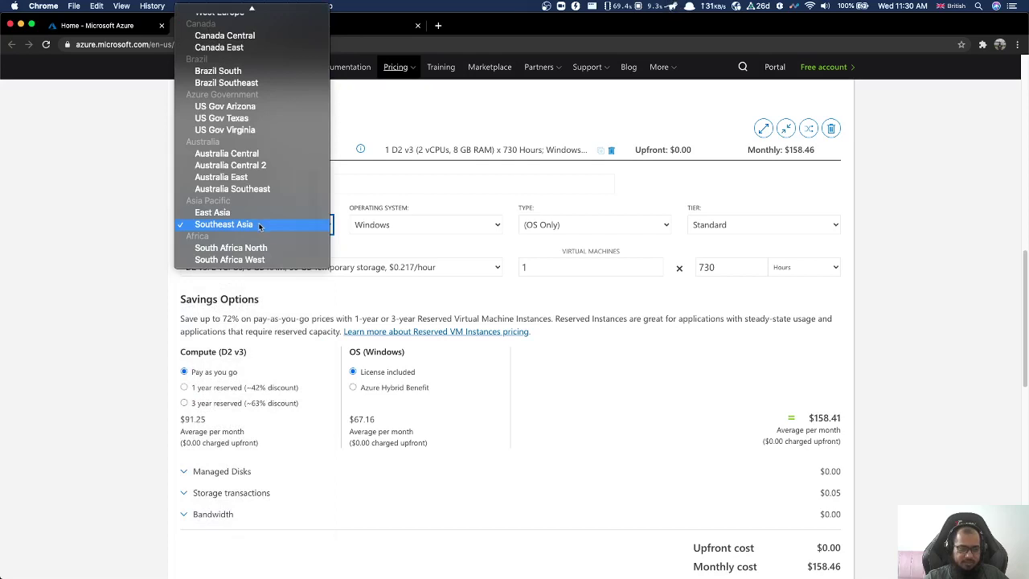
scroll(256, 220, up, 5)
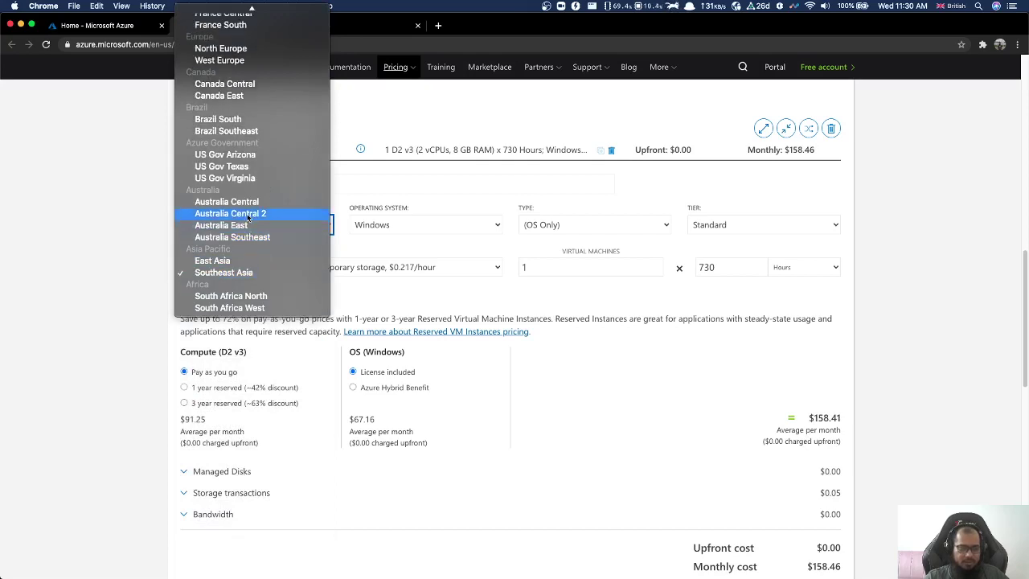
scroll(247, 210, up, 5)
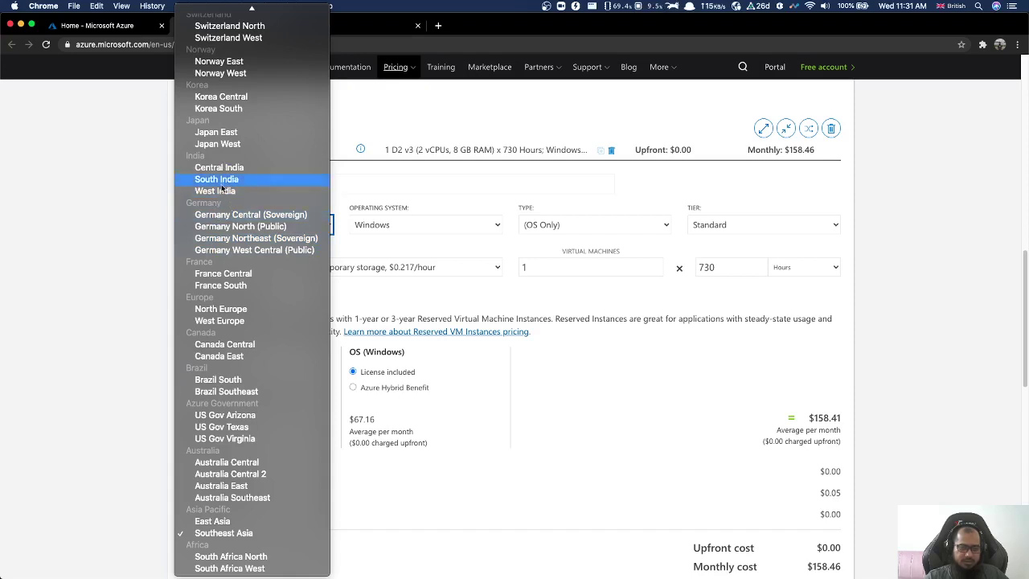
click(225, 181)
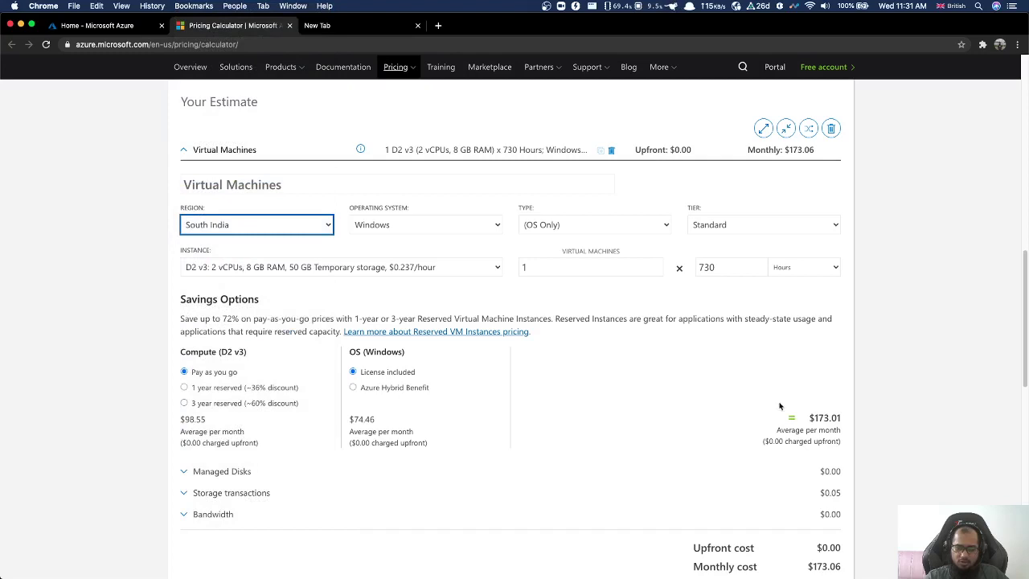
click(829, 418)
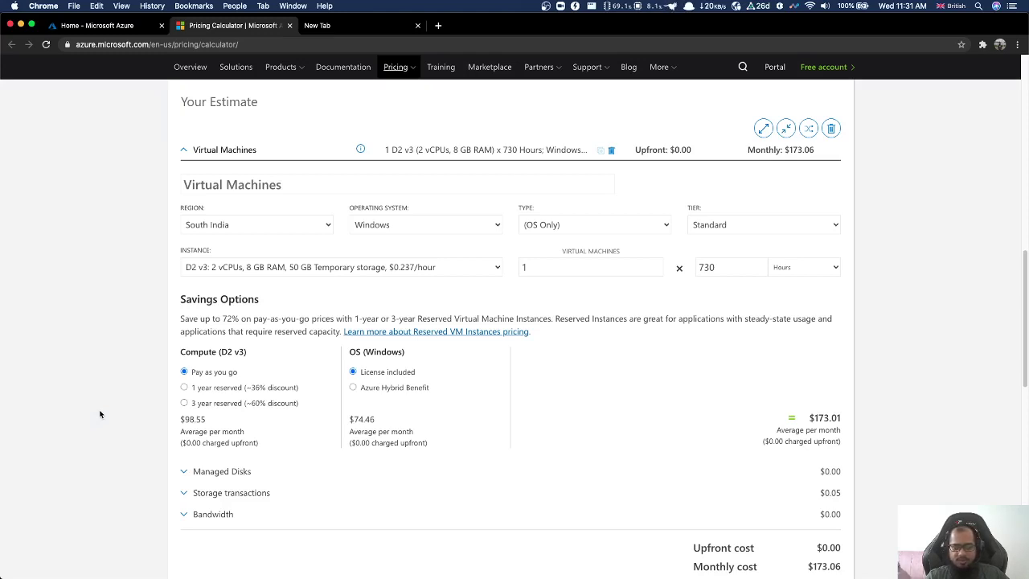
Switch the virtual machine's region back to West US 2.
click(241, 224)
scroll(250, 304, down, 1)
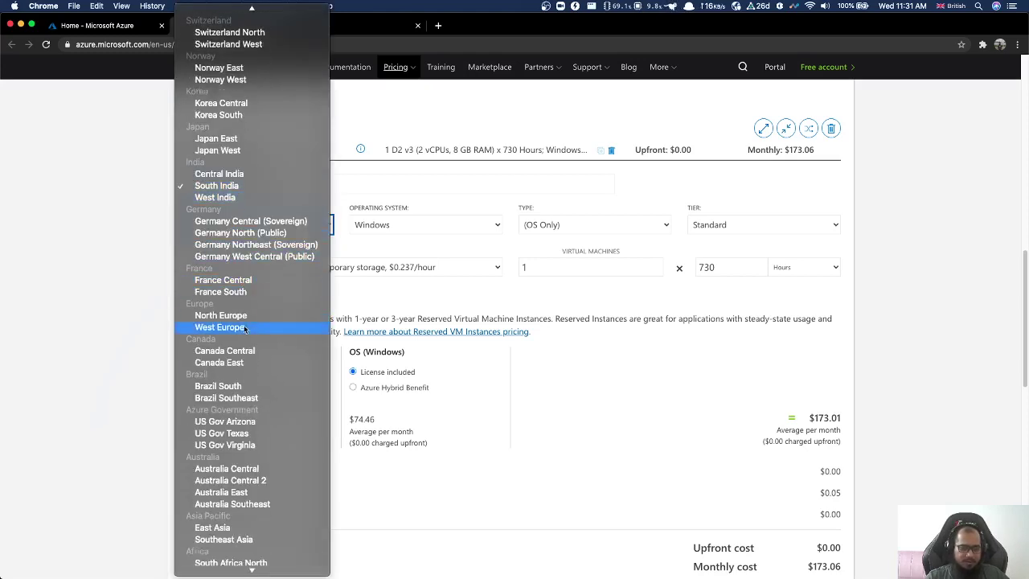
scroll(229, 326, up, 5)
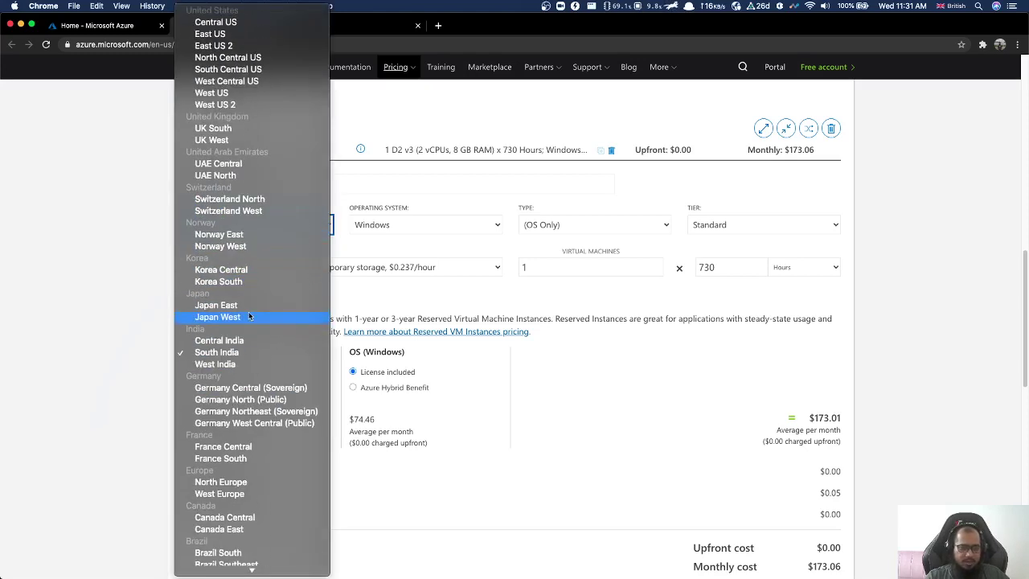
click(229, 107)
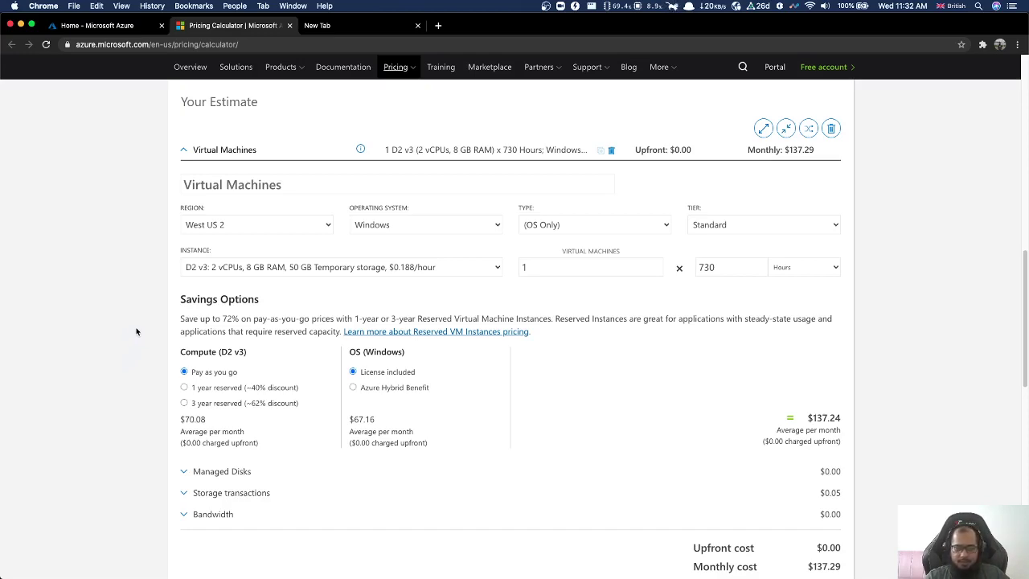
Try East US 2 and East US as the virtual machine's region to compare their costs.
scroll(135, 332, up, 4)
scroll(136, 332, down, 5)
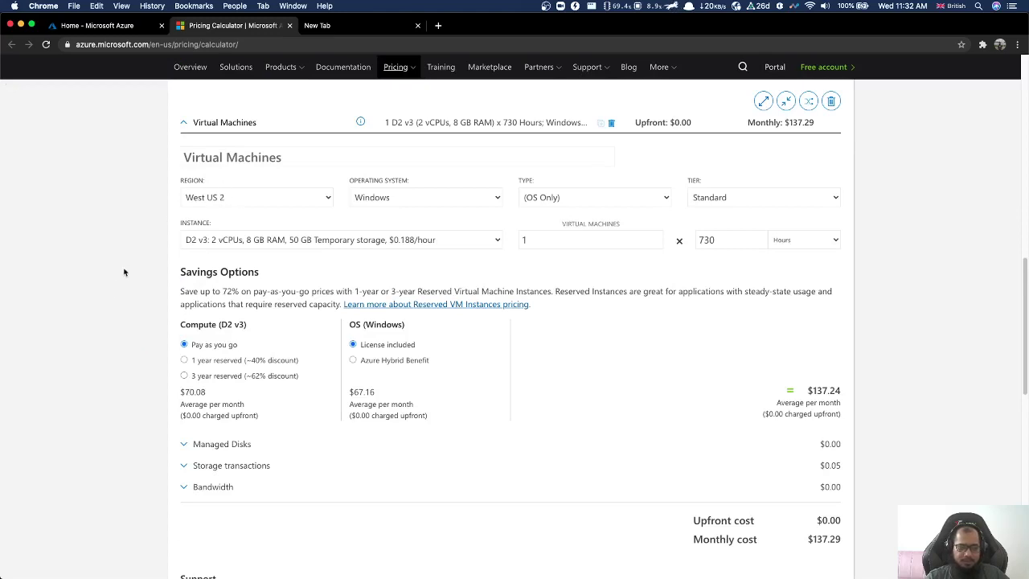
click(222, 198)
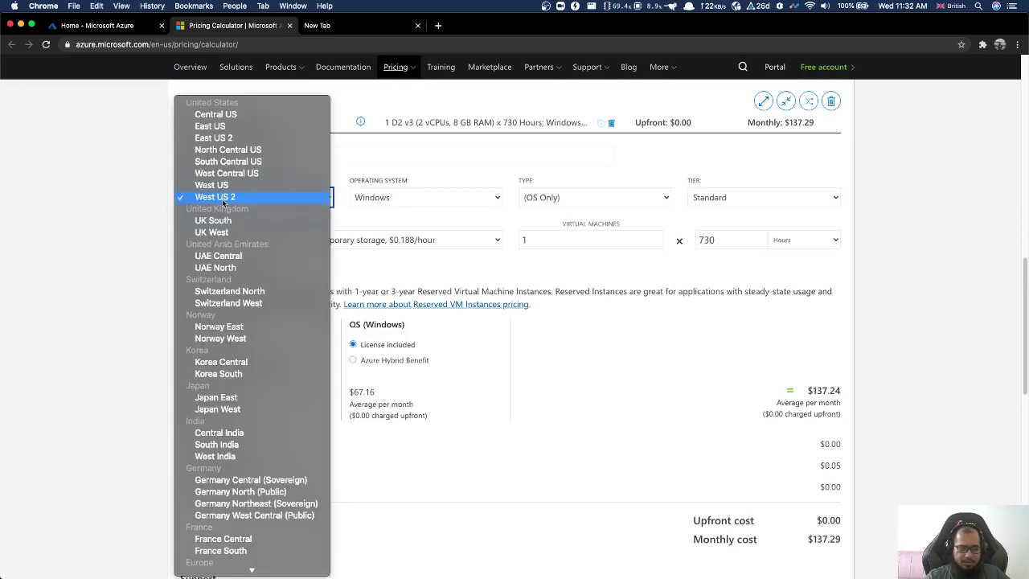
click(235, 140)
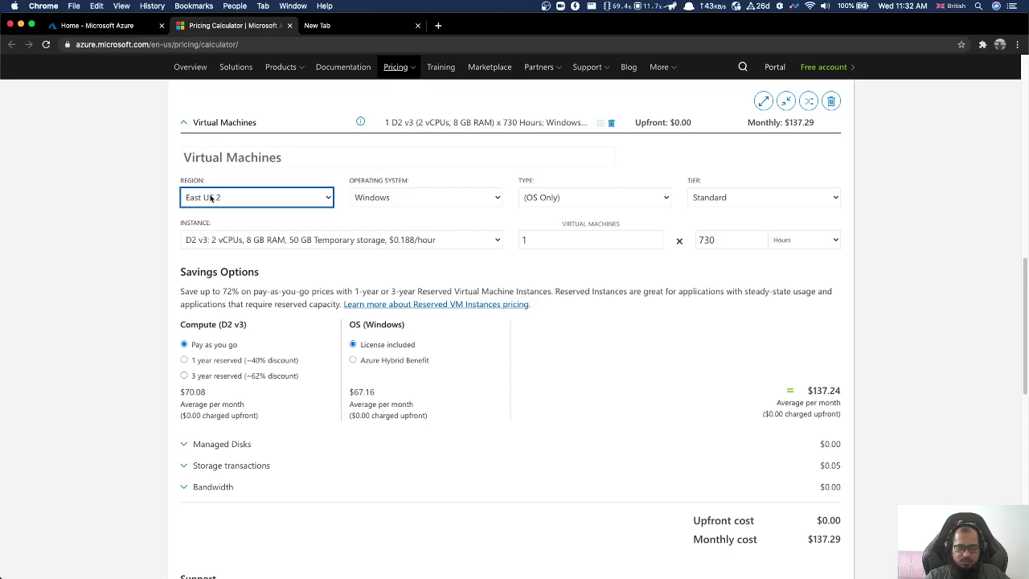
click(212, 195)
click(211, 188)
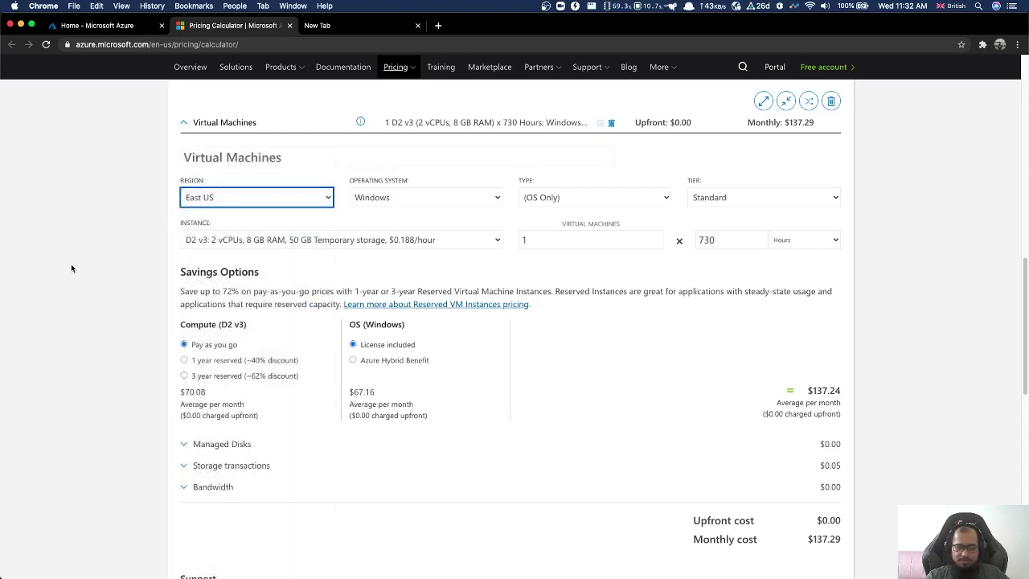
Try Central US as the virtual machine's region for cost comparison, and set the region back to West US 2.
click(244, 207)
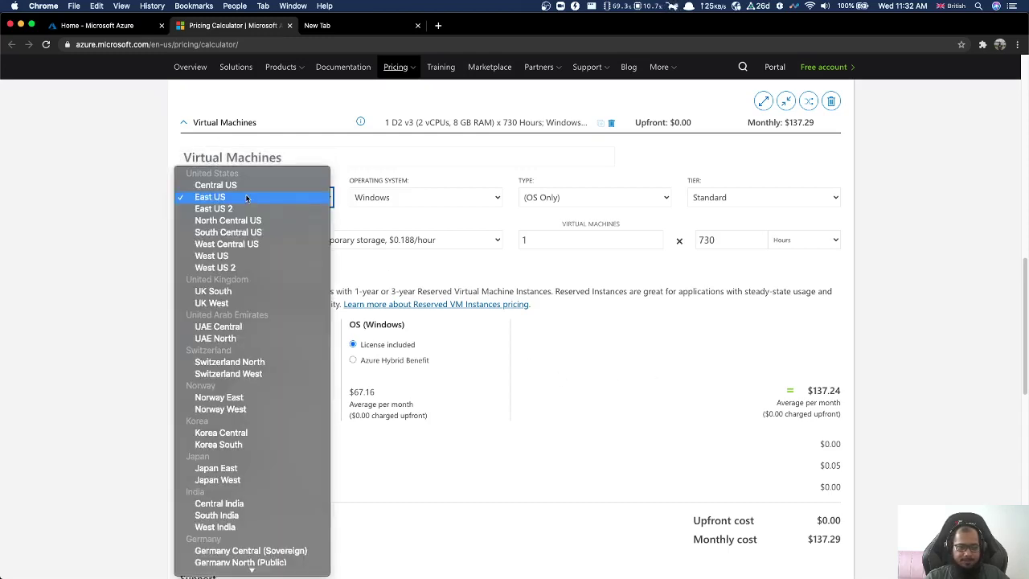
click(250, 187)
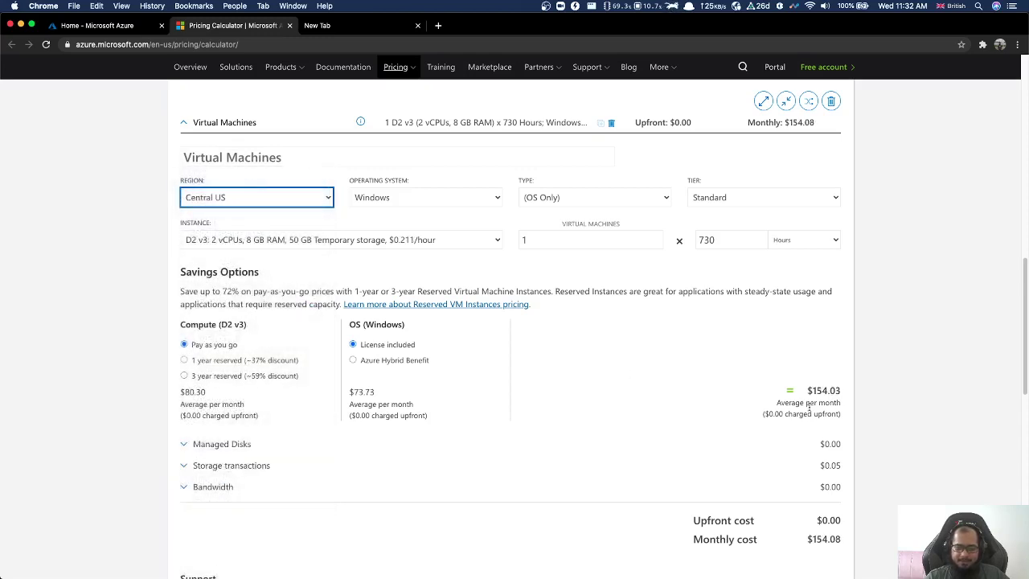
click(238, 201)
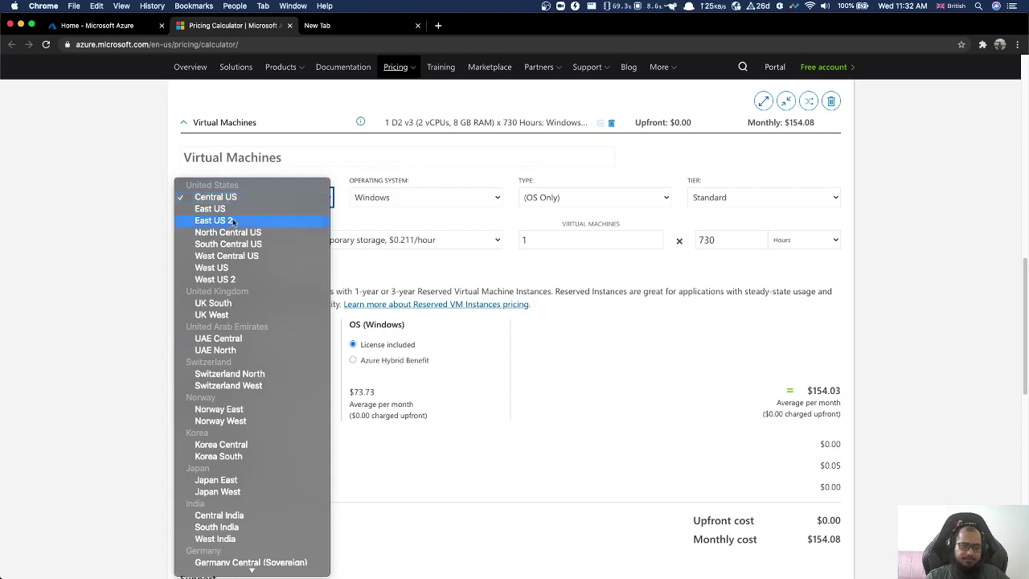
click(225, 278)
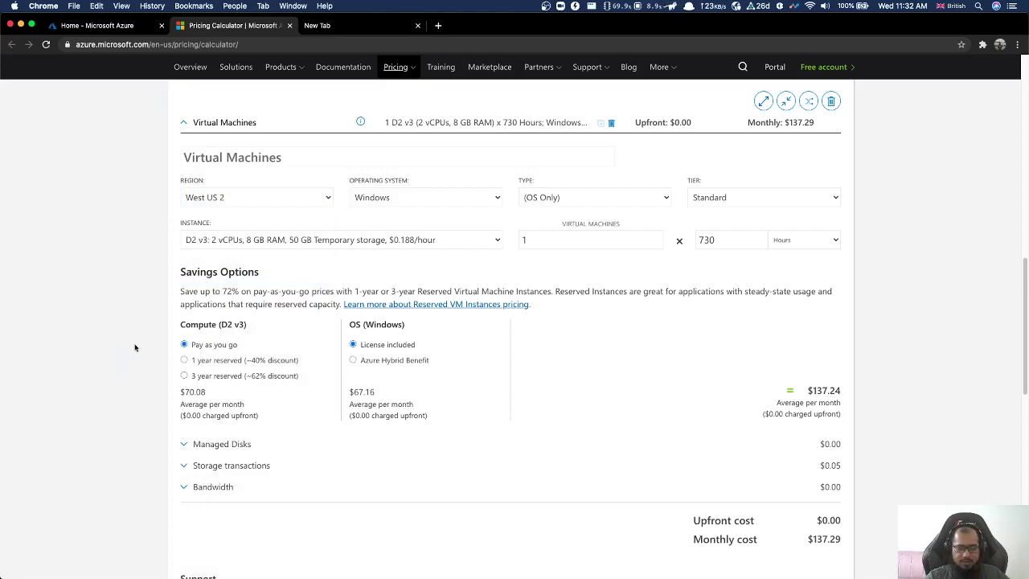
Set the virtual machine's operating system to Linux.
click(405, 194)
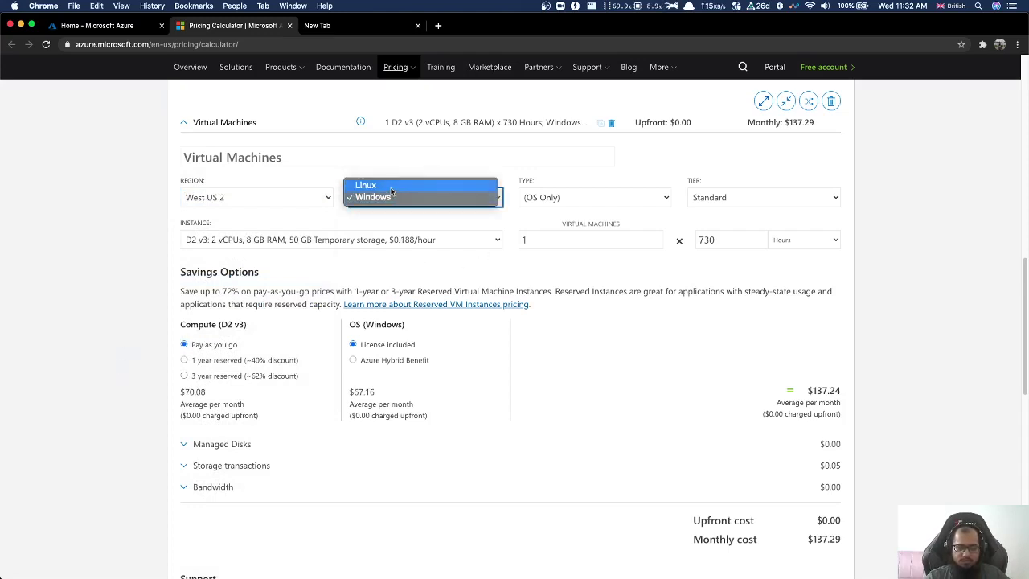
click(391, 190)
click(67, 412)
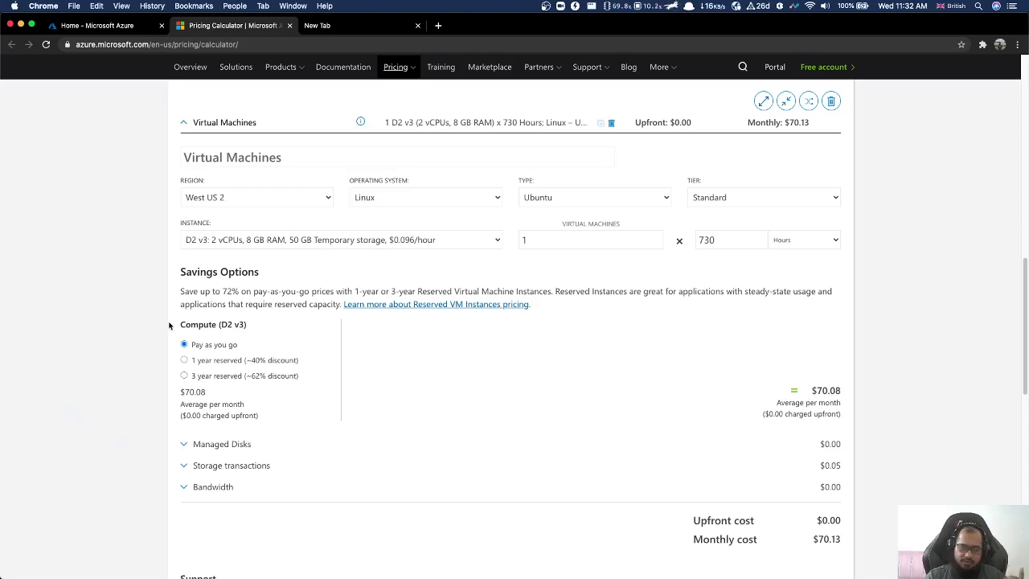
click(431, 201)
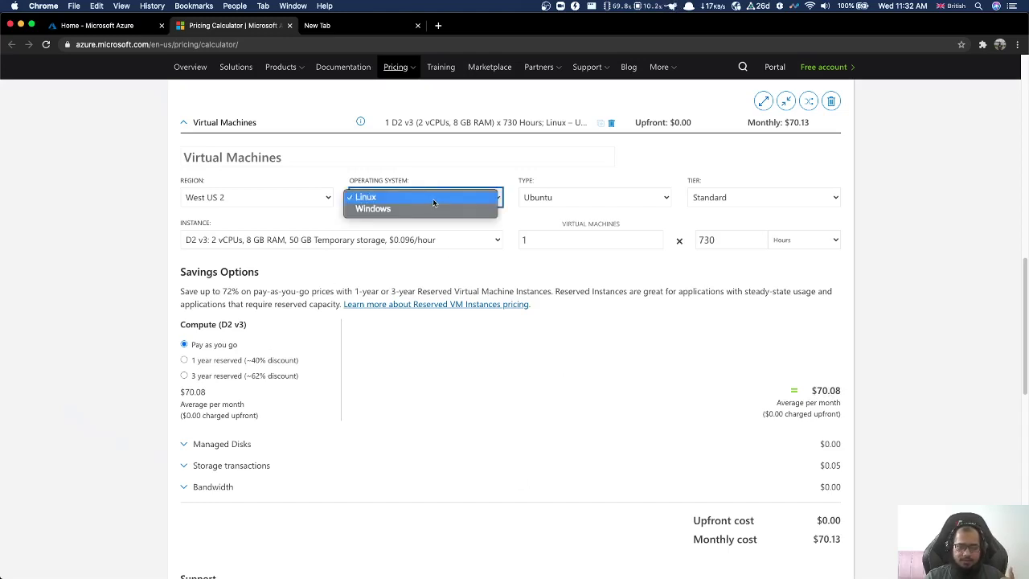
click(432, 199)
Try SQL Server Ubuntu Linux as the virtual machine's type and check the average monthly cost.
click(582, 201)
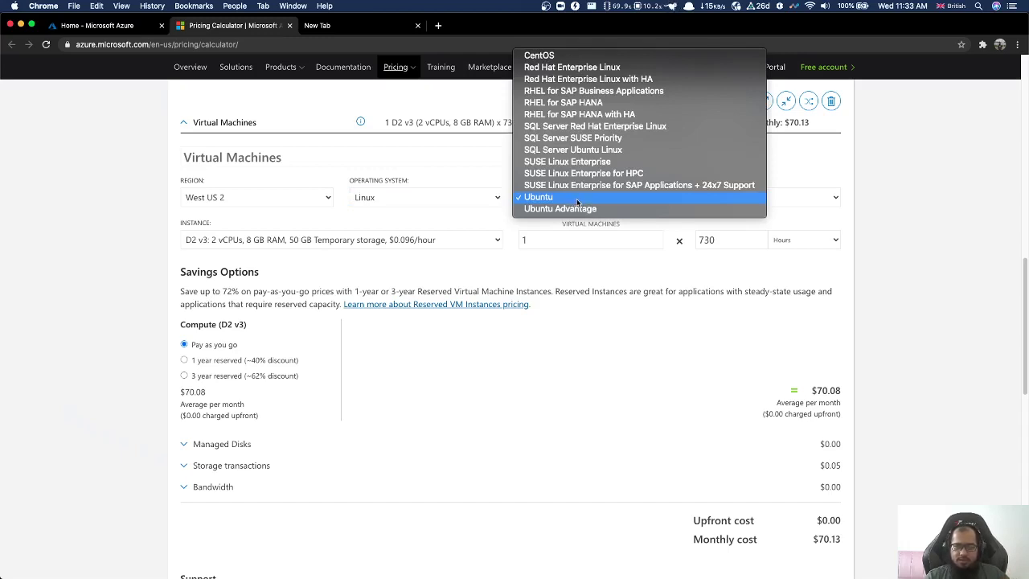
click(567, 151)
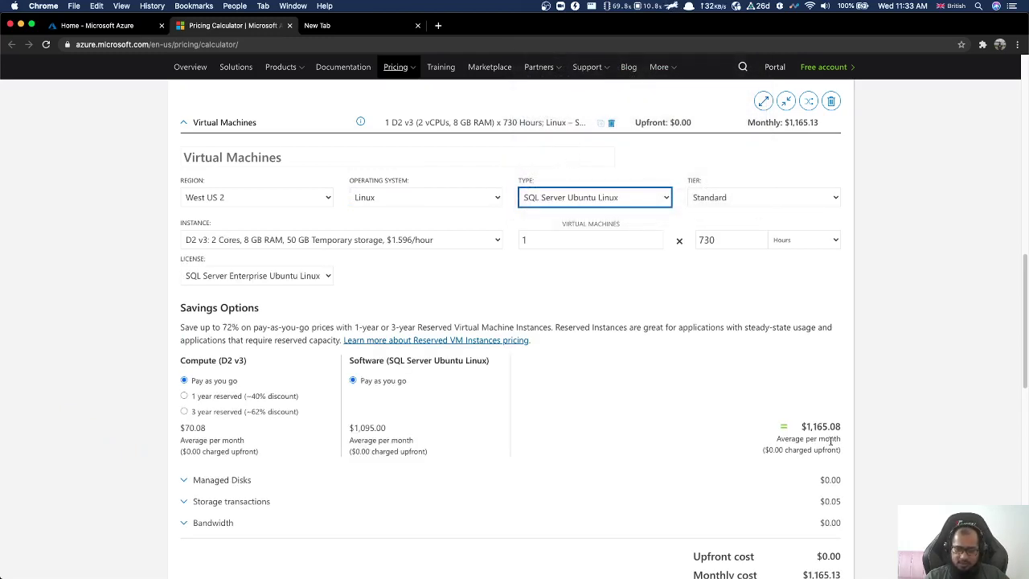
click(805, 425)
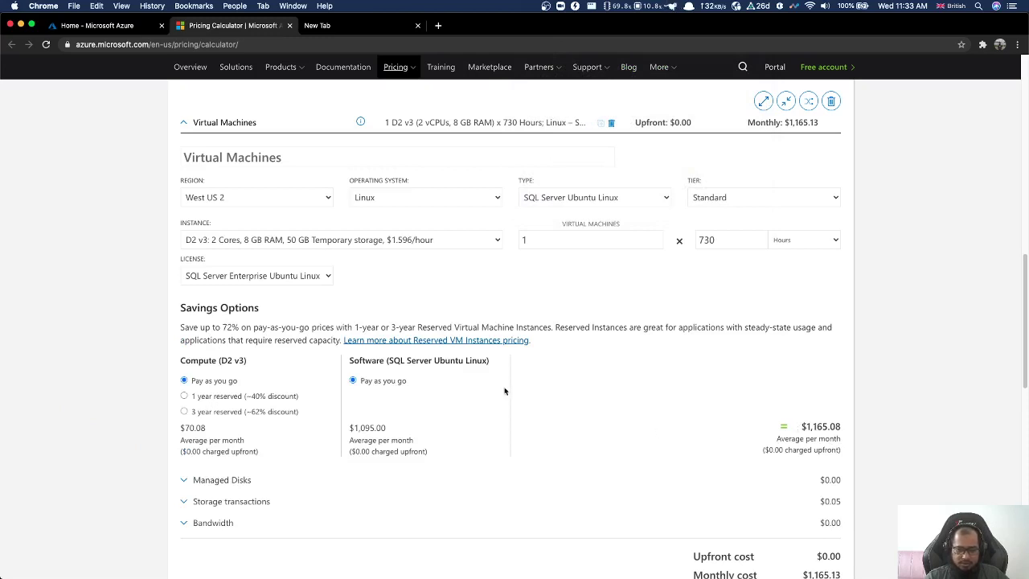
Try the SQL Server Web Ubuntu Linux license to check its monthly cost, and return the virtual machine's type to Ubuntu.
click(236, 281)
click(234, 299)
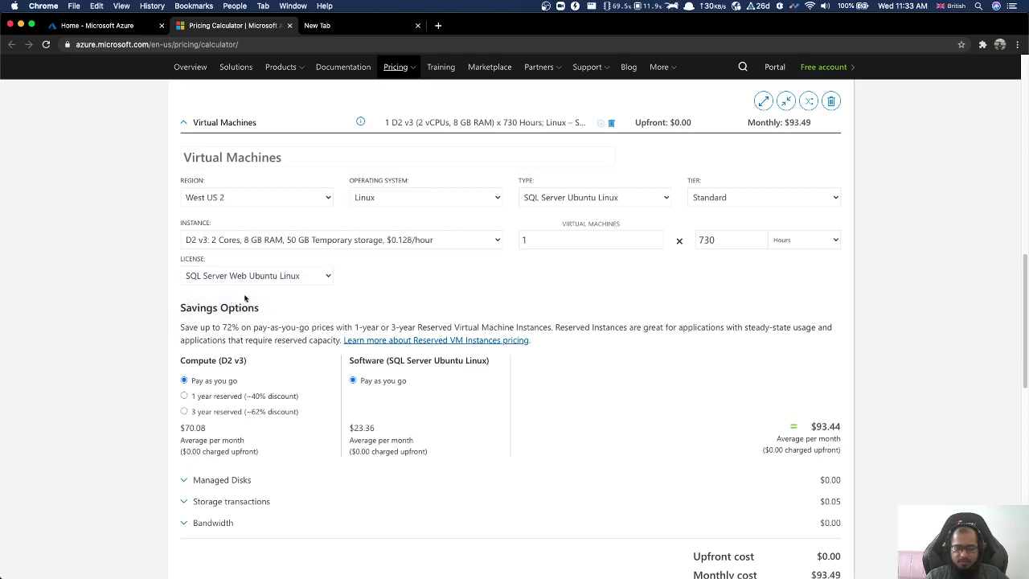
click(266, 276)
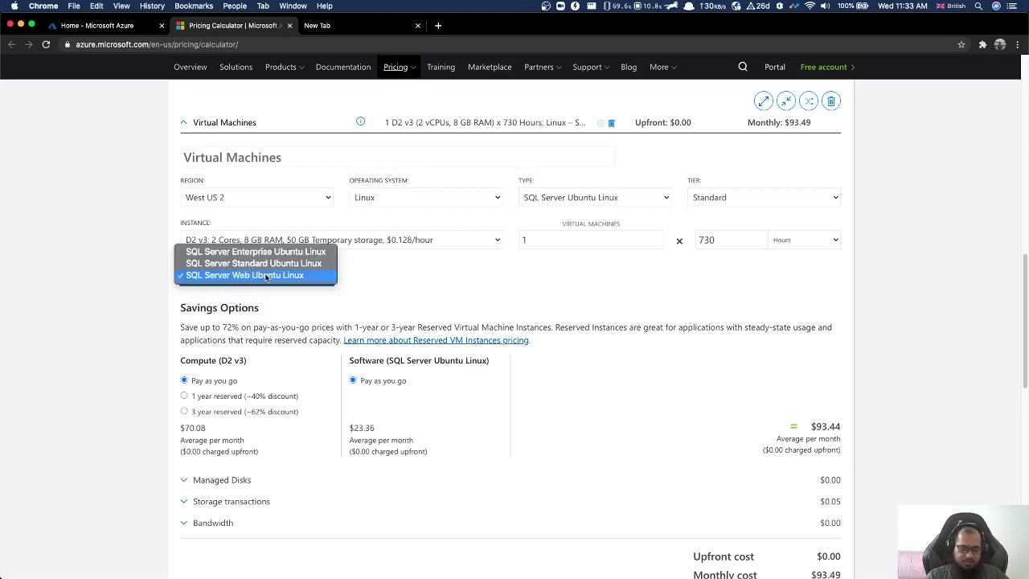
click(266, 276)
drag(810, 427, 843, 427)
click(730, 464)
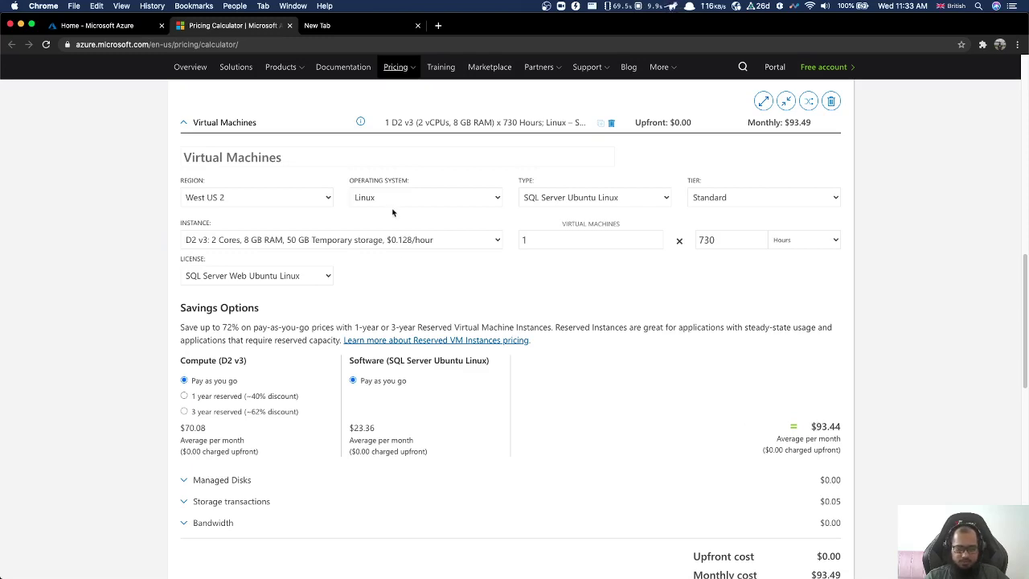
click(588, 197)
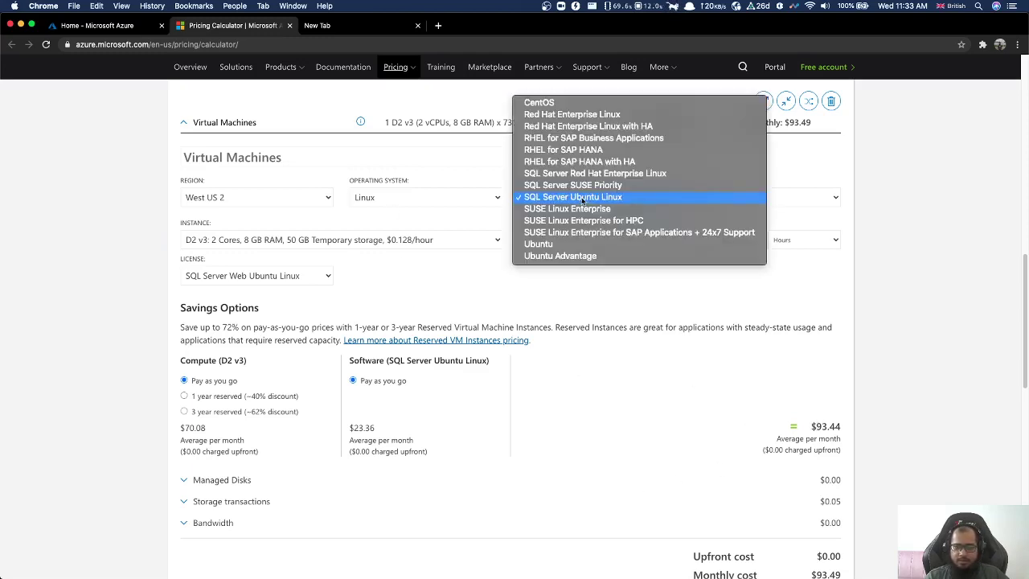
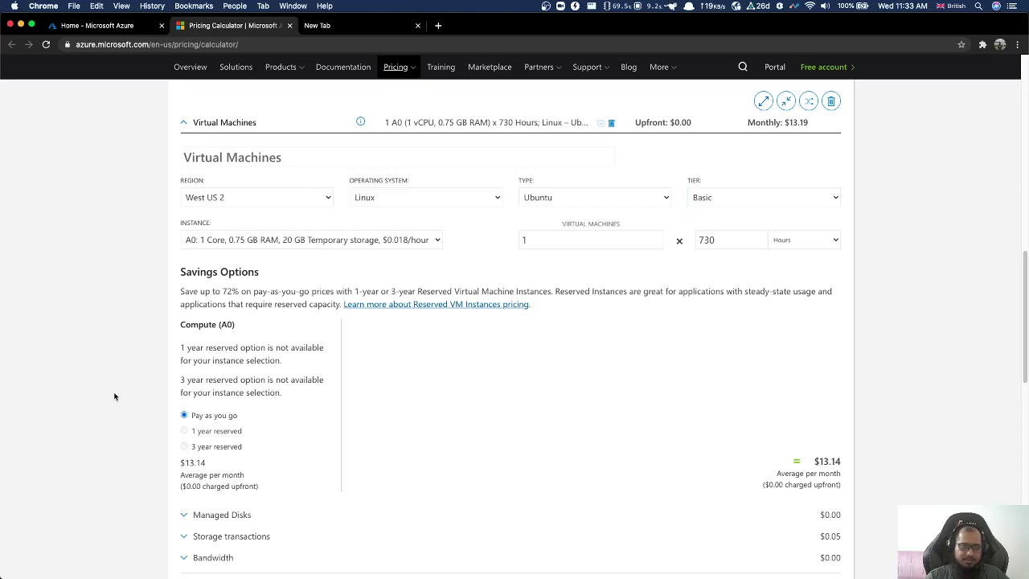
Try the Low Priority tier for cost comparison, and return to the Basic tier with the A0 instance.
click(721, 201)
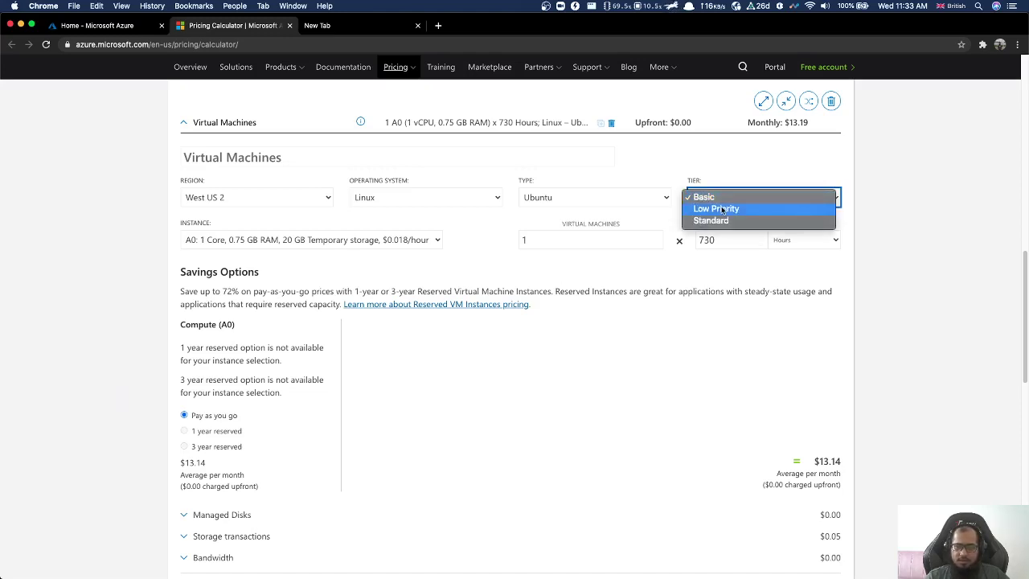
click(722, 209)
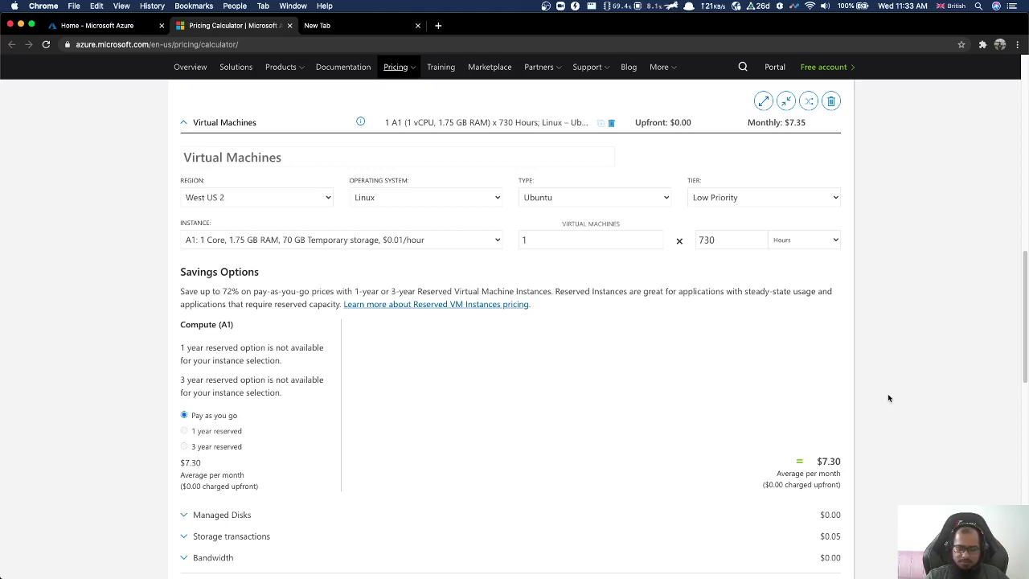
click(745, 200)
click(718, 190)
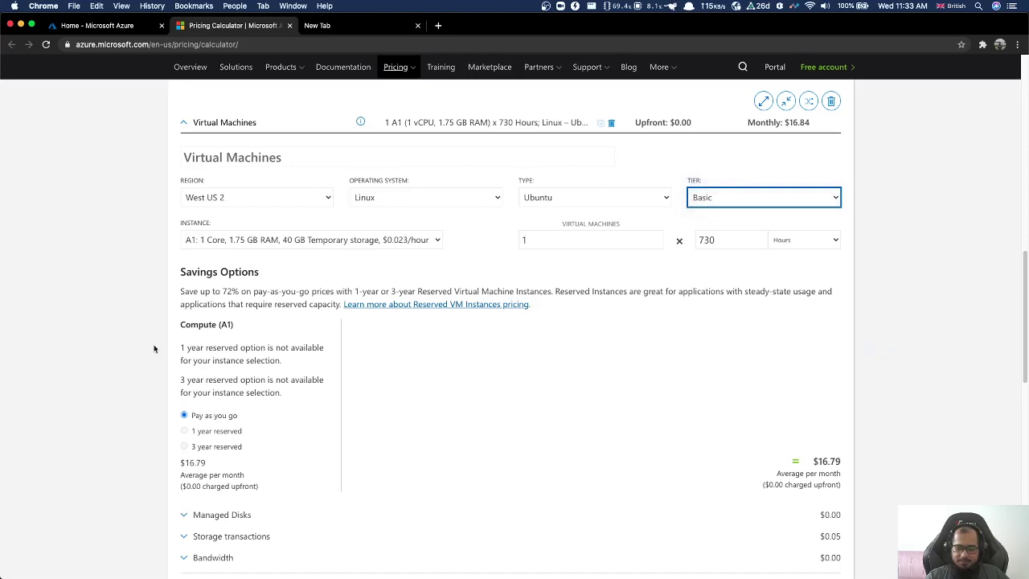
click(87, 355)
click(275, 240)
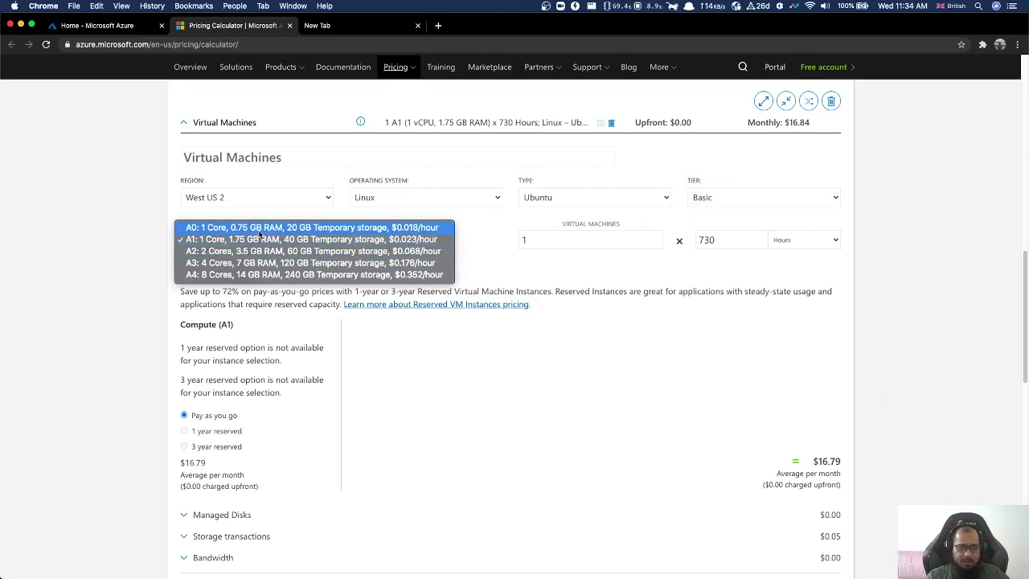
click(259, 230)
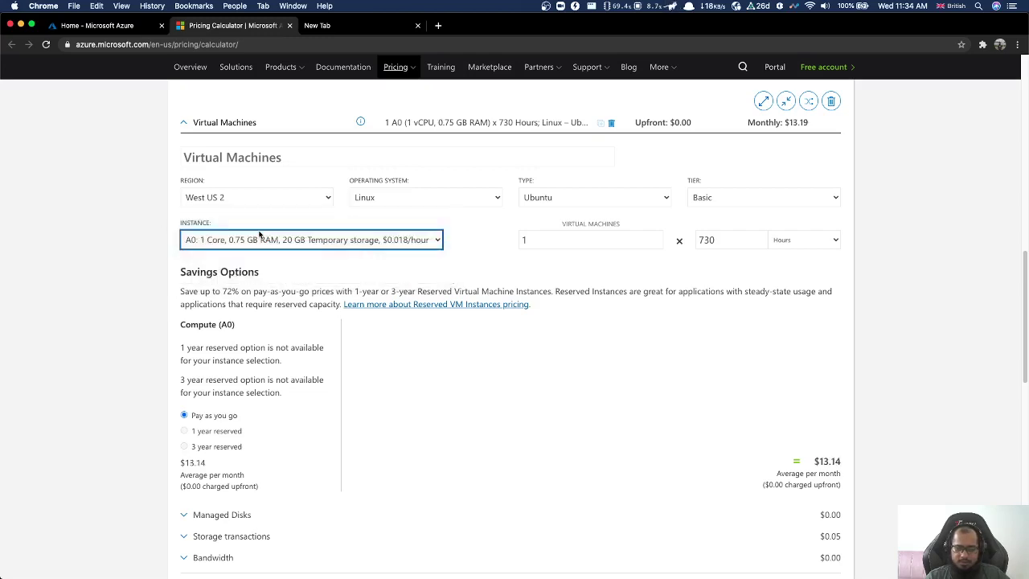
Switch the virtual machine's tier to Low Priority and browse the instances offered in it.
click(753, 199)
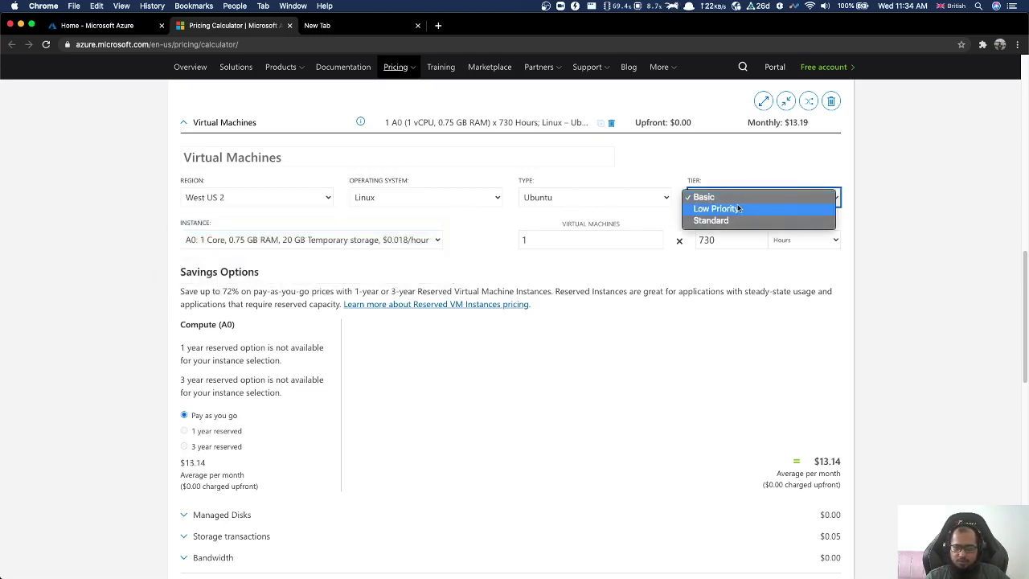
click(738, 208)
click(255, 243)
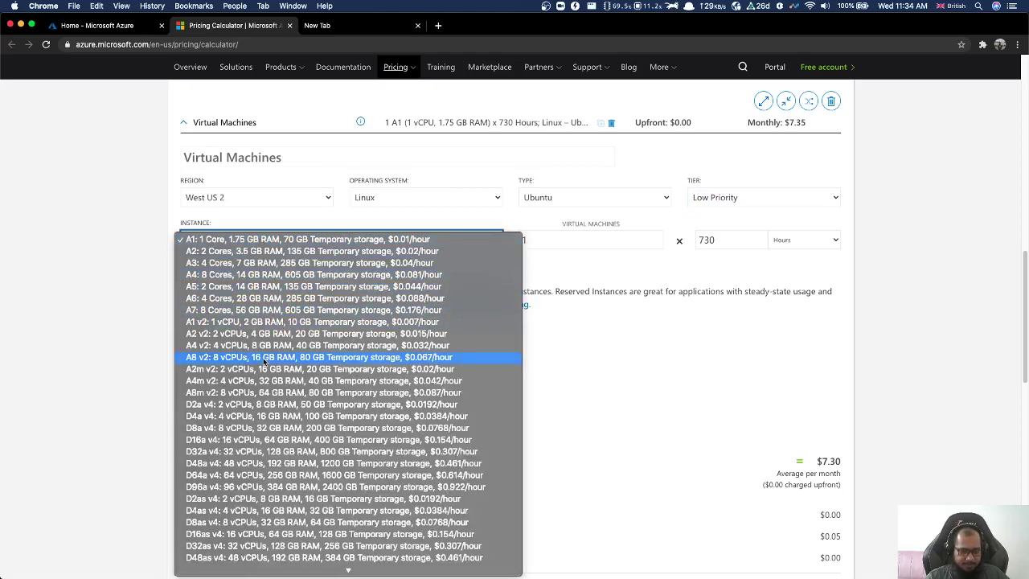
scroll(265, 363, down, 1)
scroll(266, 364, down, 10)
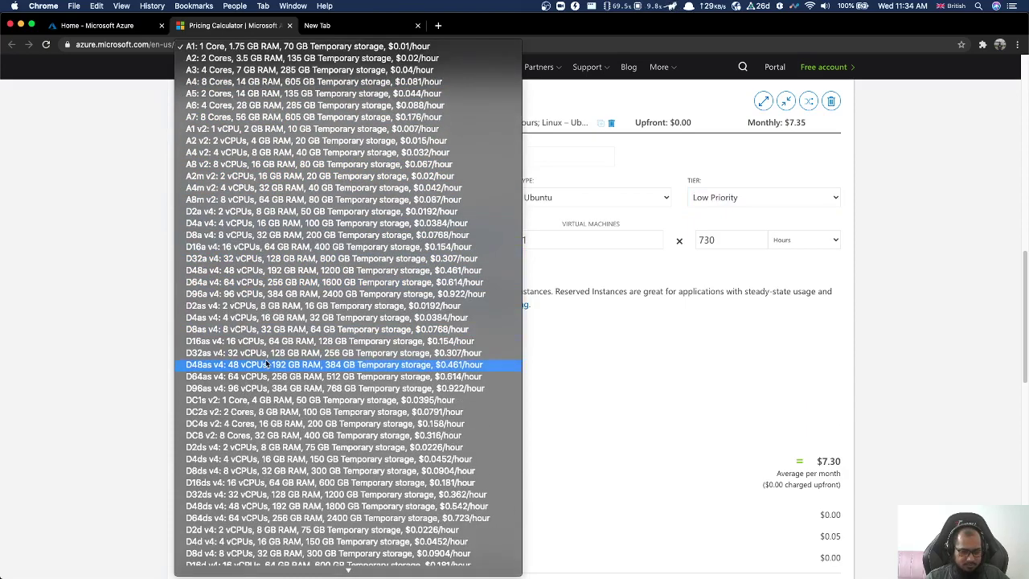
scroll(266, 364, down, 15)
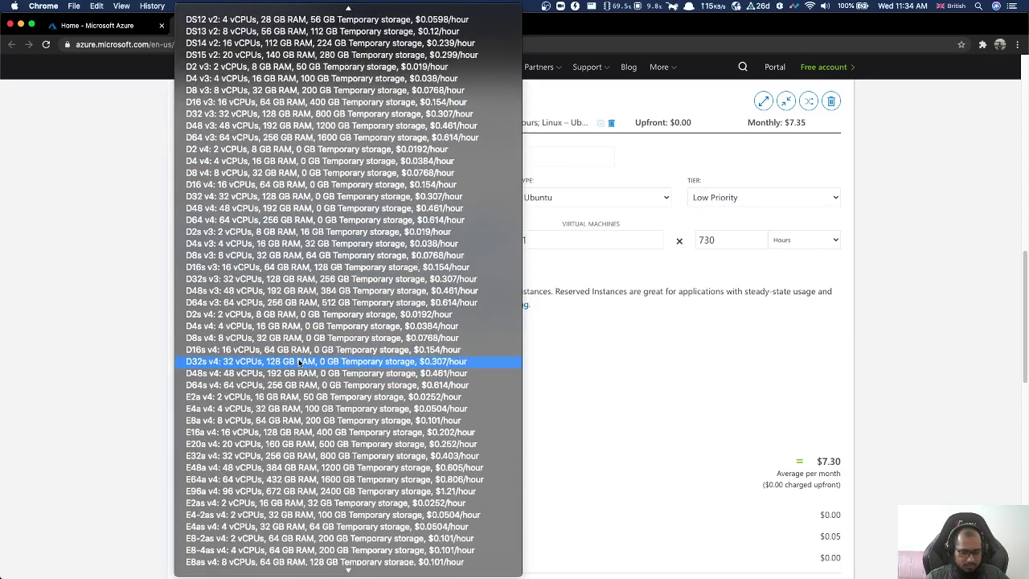
click(70, 345)
Set the virtual machine's tier to Standard and select the B2S instance with 2 vCPUs and 4 GB RAM.
key(shift+Tab)
key(space)
key(Down)
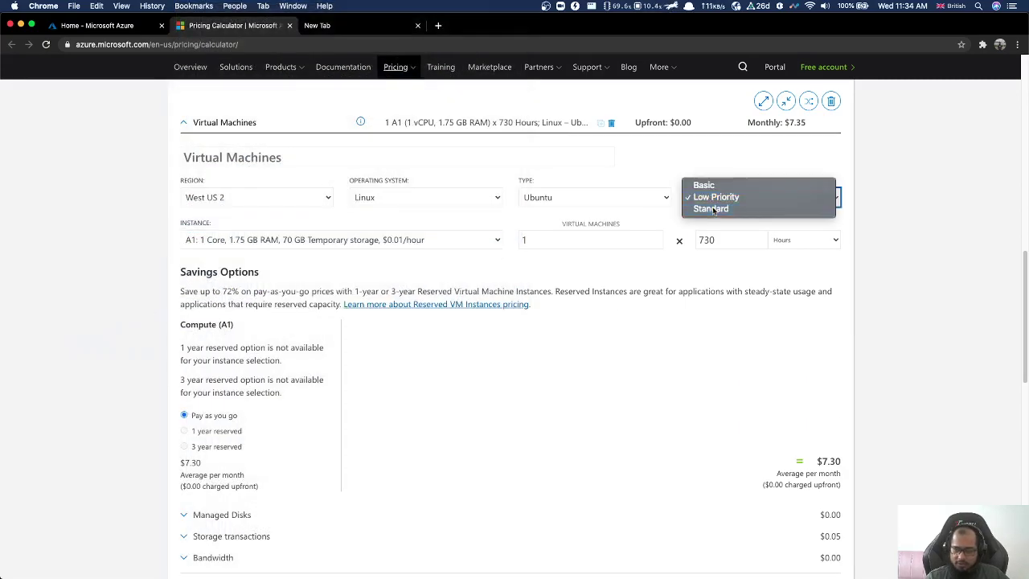
key(Return)
click(101, 313)
click(228, 243)
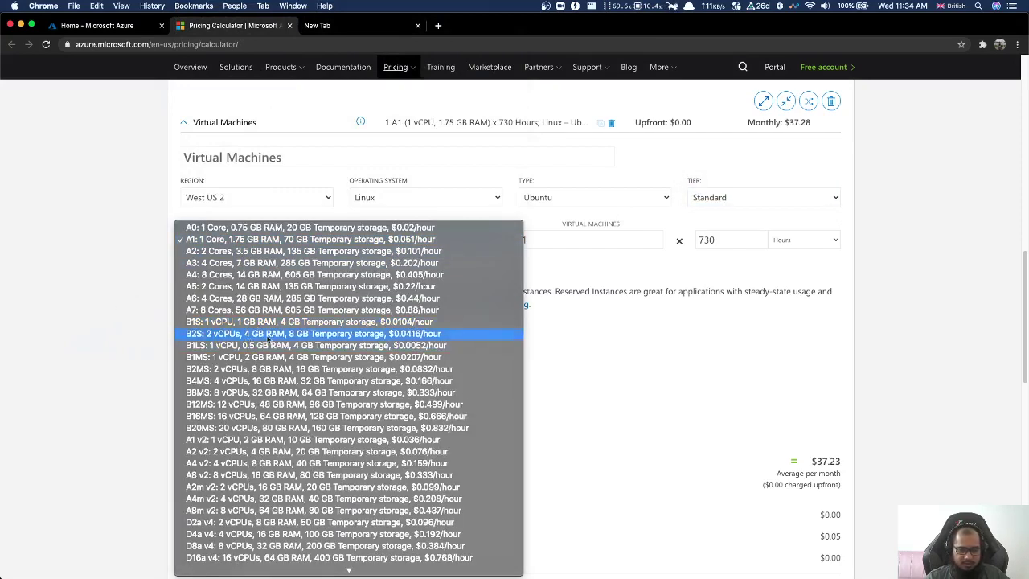
click(283, 334)
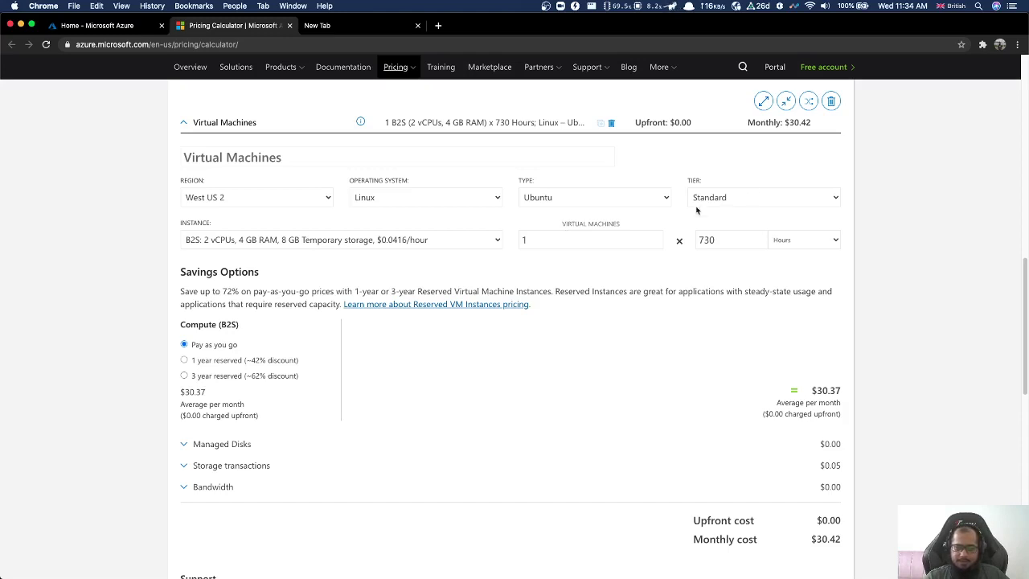
Change the virtual machine's instance to B1S with 1 vCPU and 1 GB RAM, keeping the Standard tier.
click(738, 201)
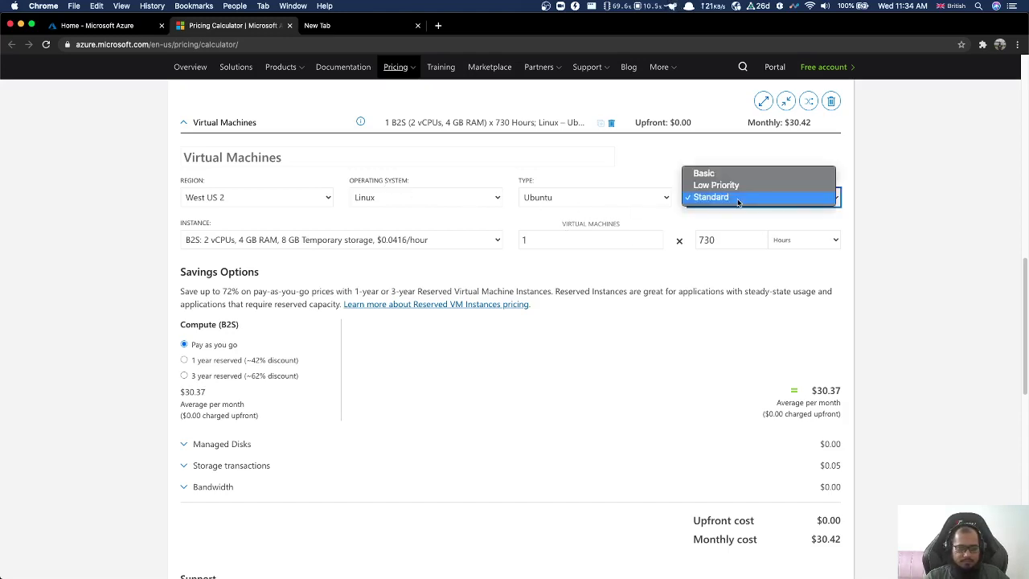
click(394, 240)
click(368, 240)
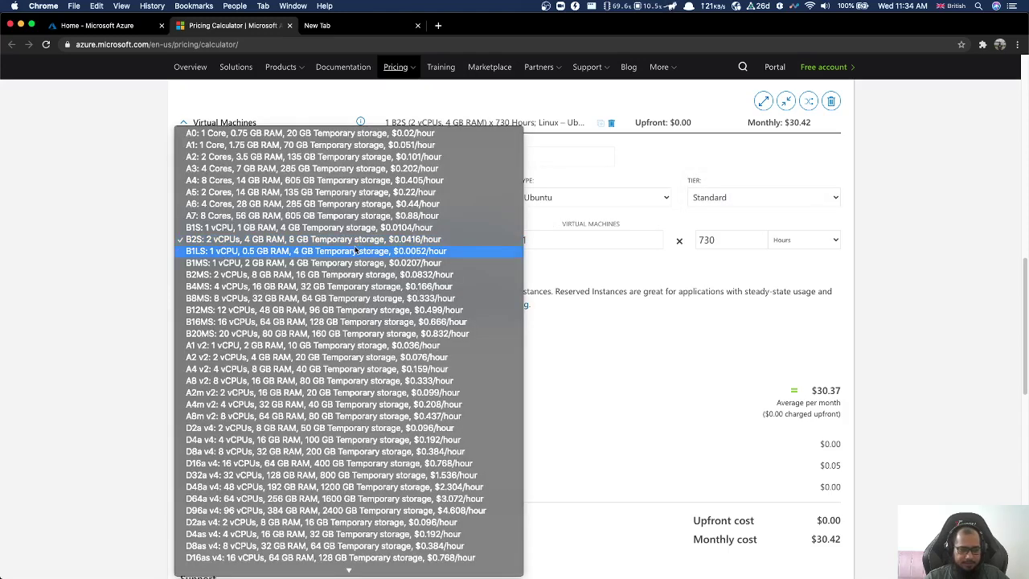
click(260, 227)
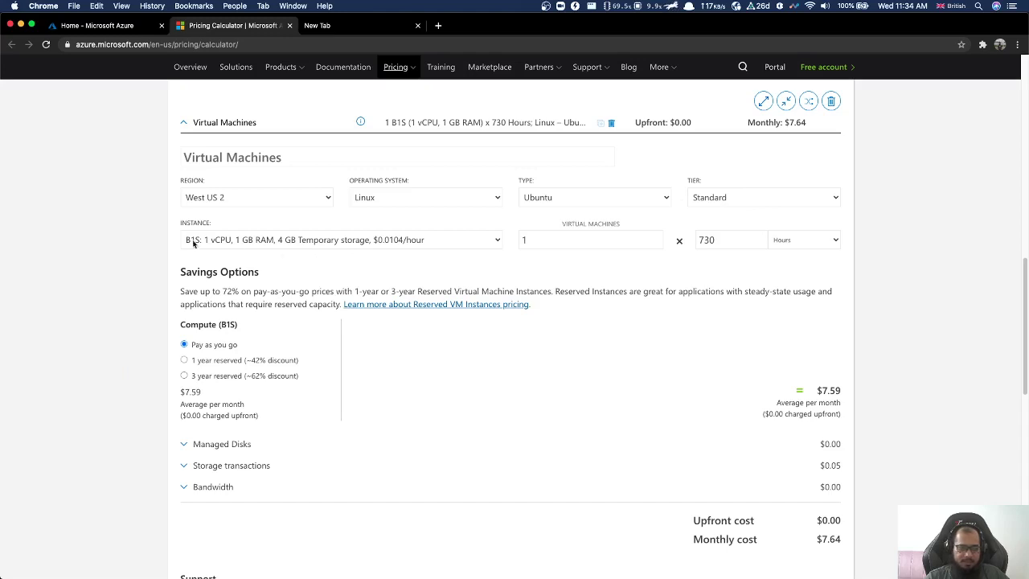
click(223, 246)
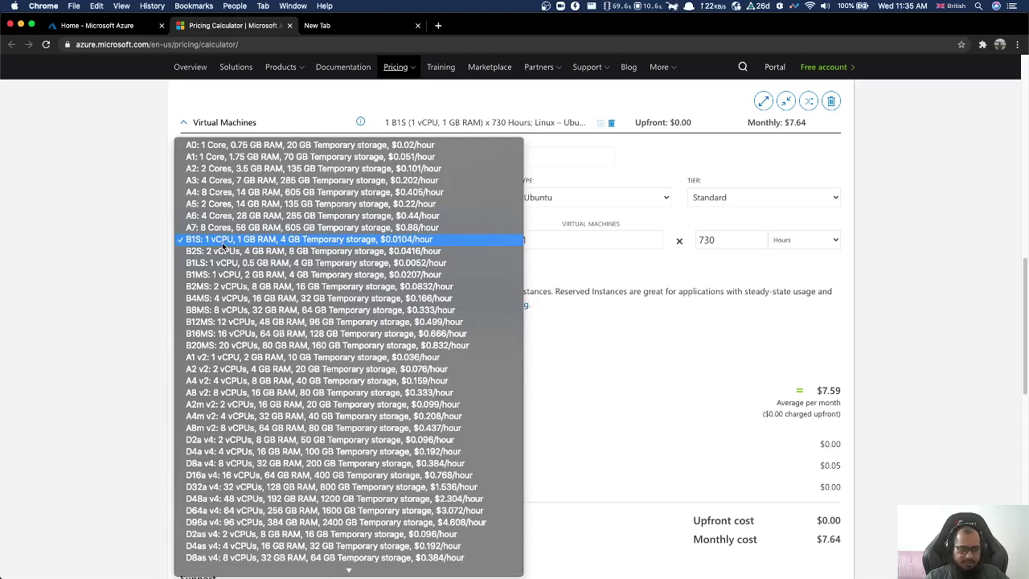
click(222, 242)
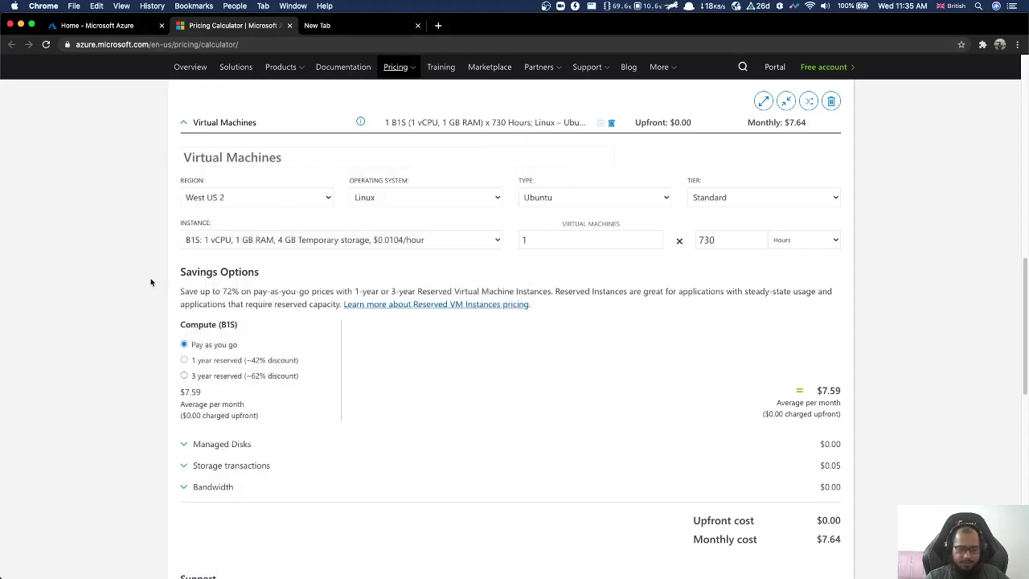
Change the virtual machine's usage period unit from hours to Month.
click(804, 242)
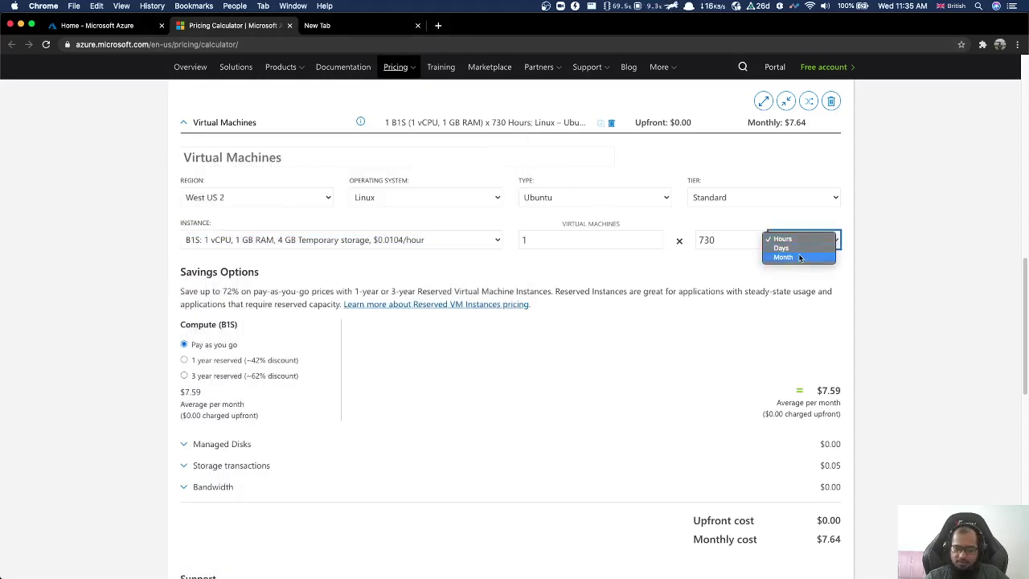
click(799, 257)
click(114, 306)
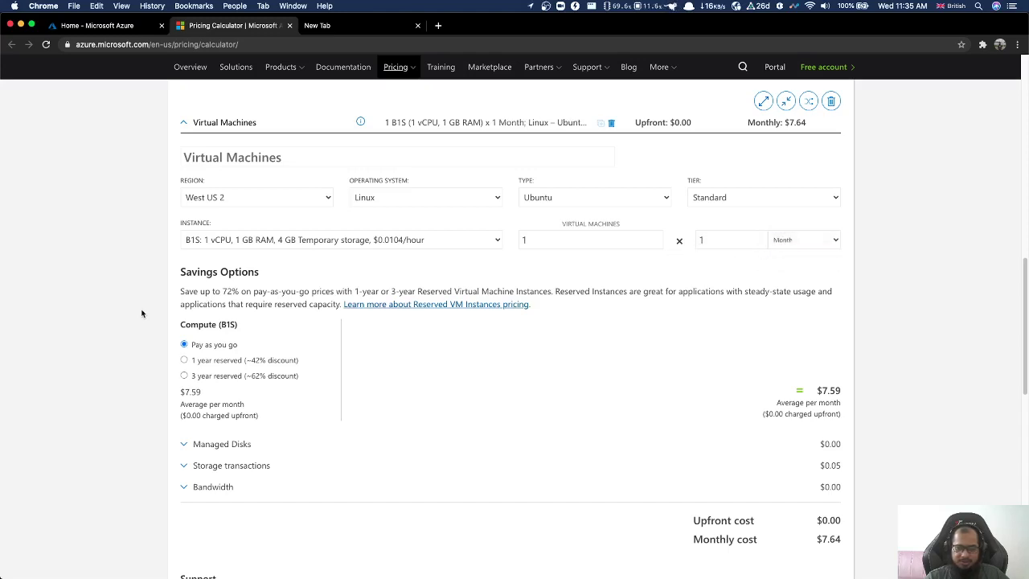
Expand the Managed Disks section and review its tier, disk size, snapshot and disk count options along with the cost summary.
scroll(136, 312, down, 2)
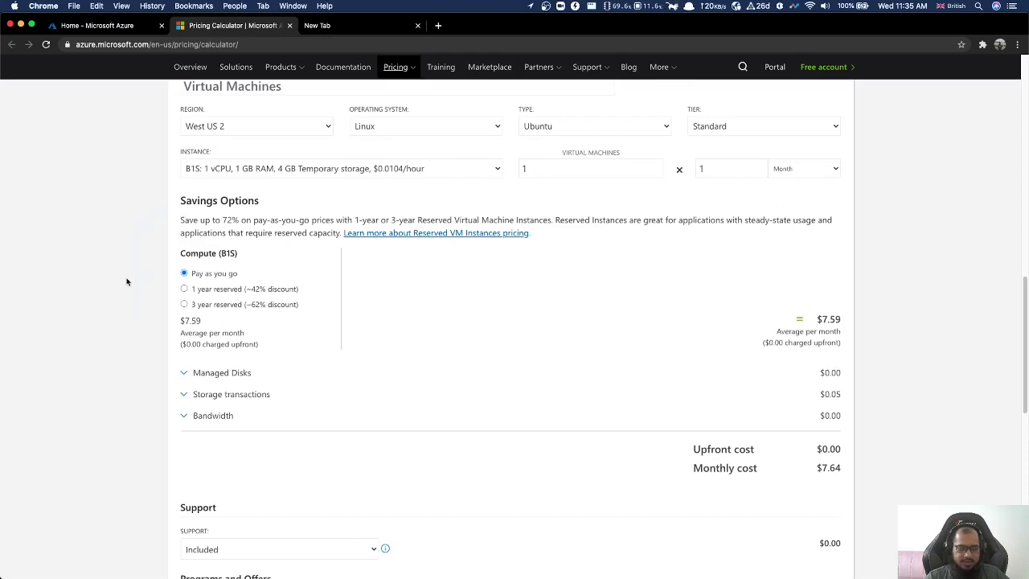
scroll(113, 291, up, 1)
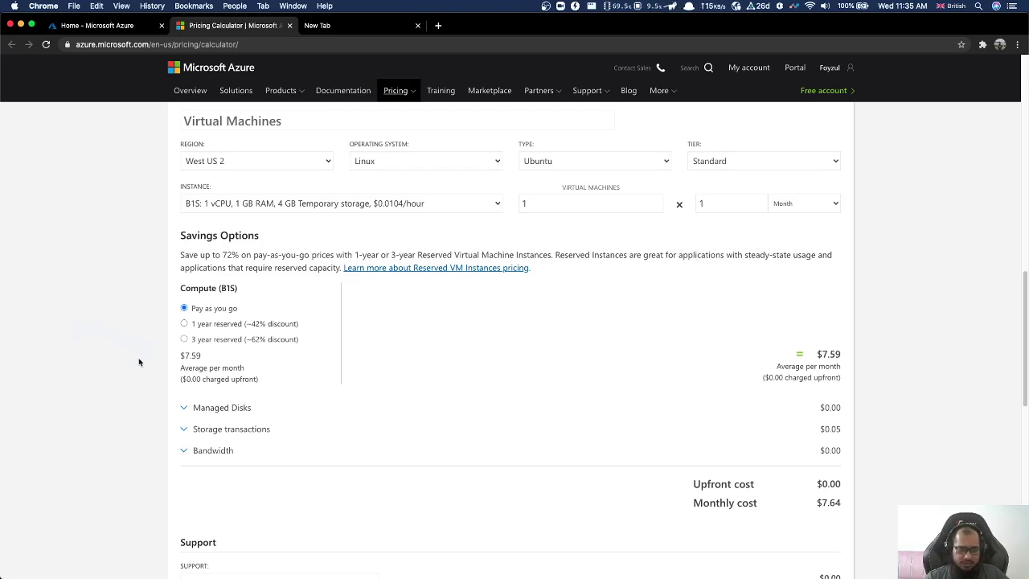
click(183, 407)
scroll(106, 398, down, 3)
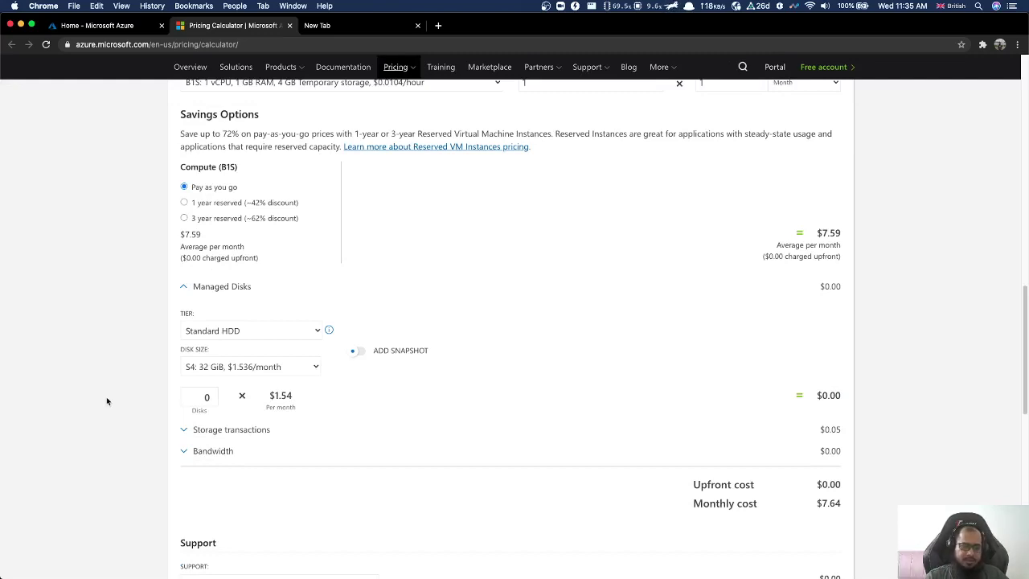
scroll(106, 400, up, 1)
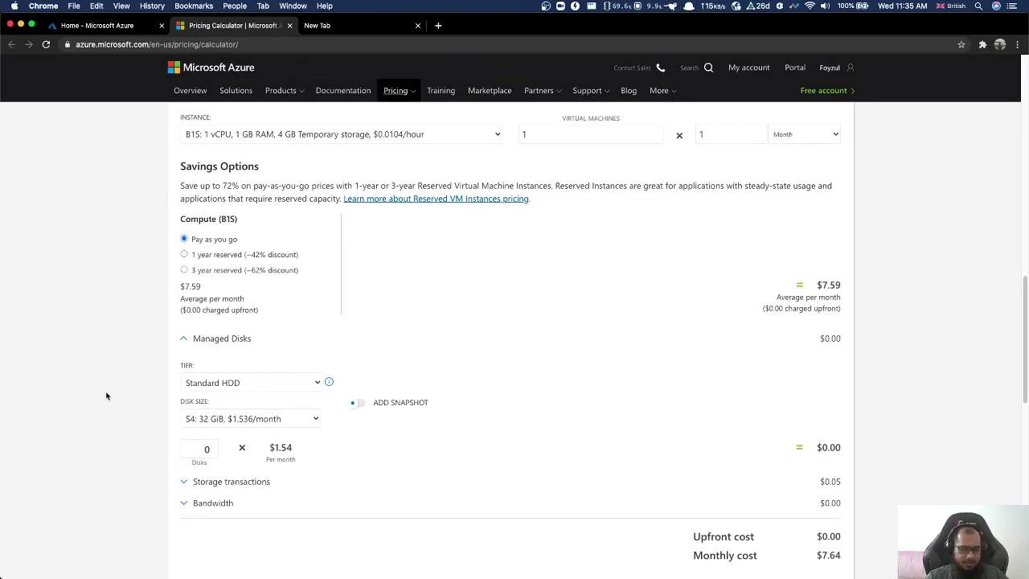
scroll(106, 396, down, 2)
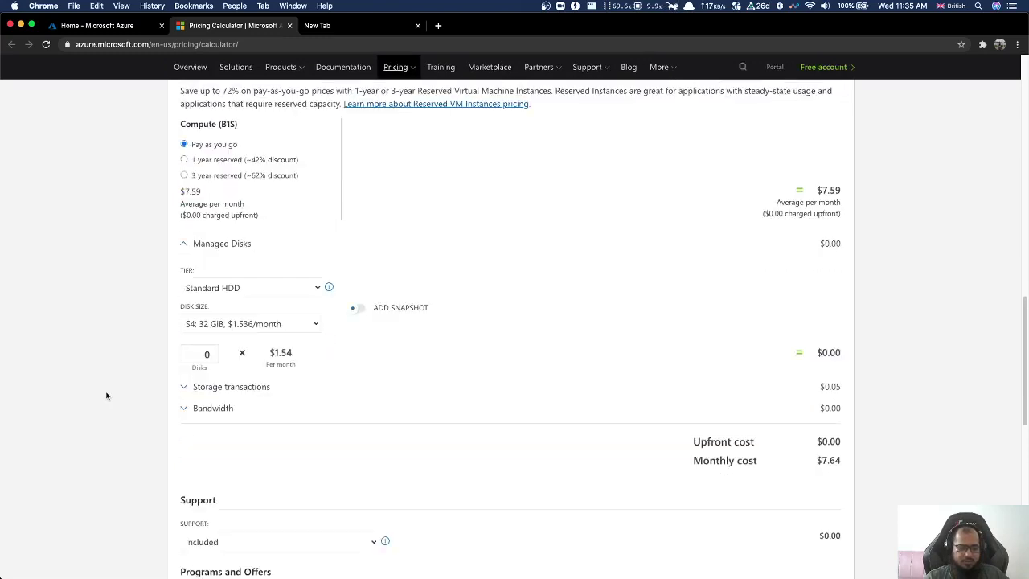
Change the managed disk tier to Premium SSD and review the disk sizes offered for it.
click(232, 292)
click(229, 311)
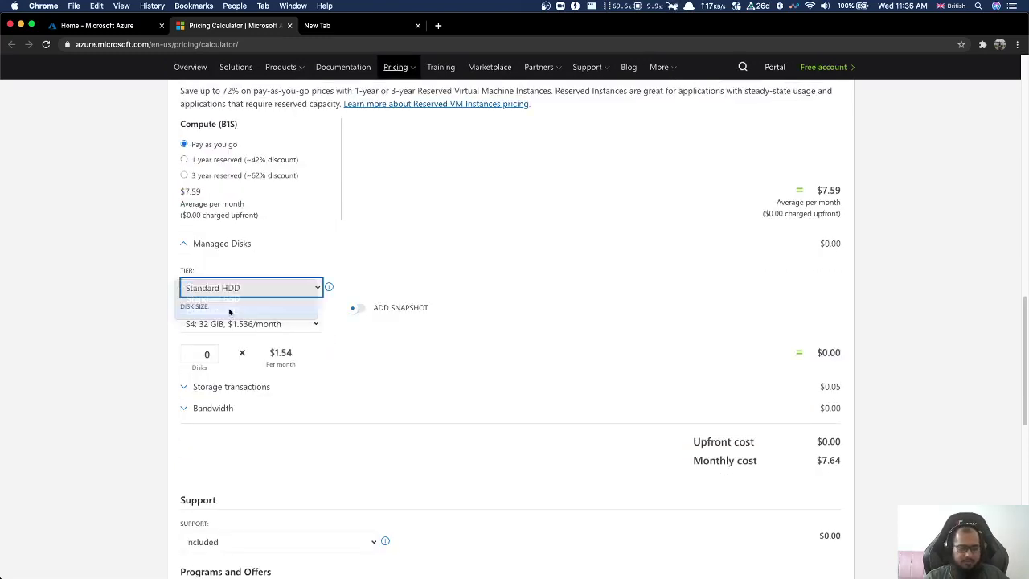
click(109, 368)
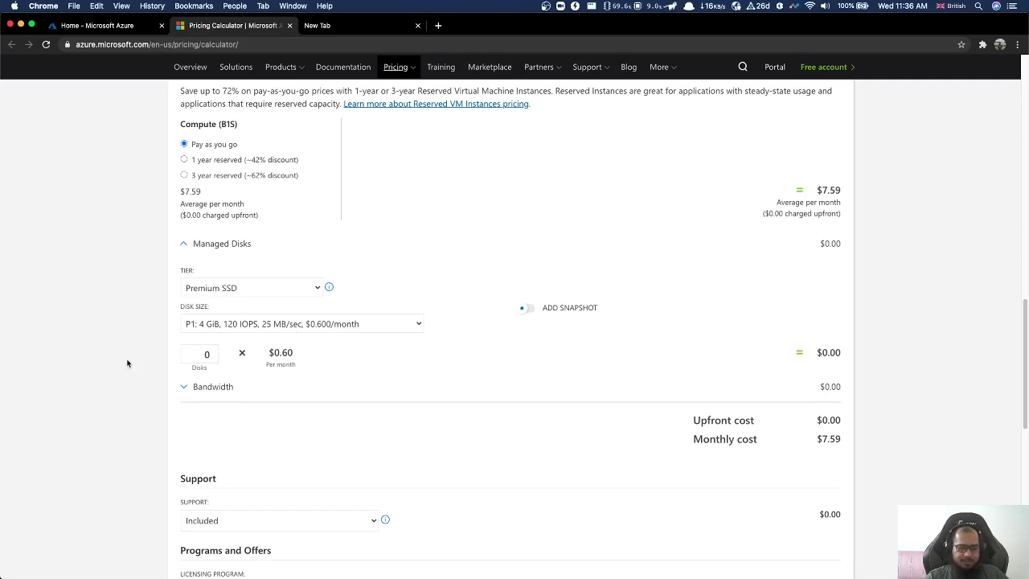
click(271, 325)
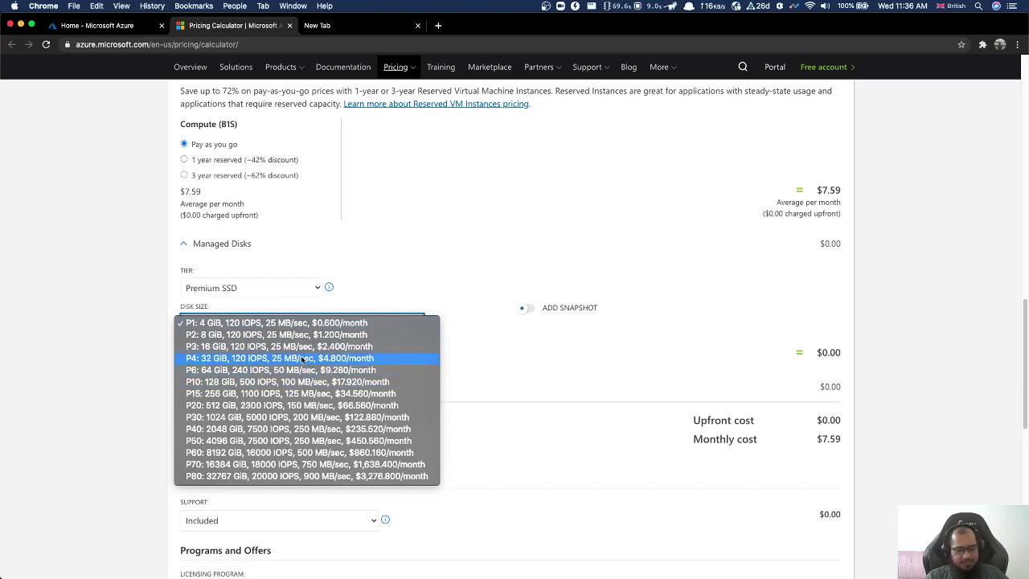
click(125, 340)
Change the managed disk tier to Standard SSD and select the E6 disk size with 64 GiB.
click(225, 287)
click(226, 279)
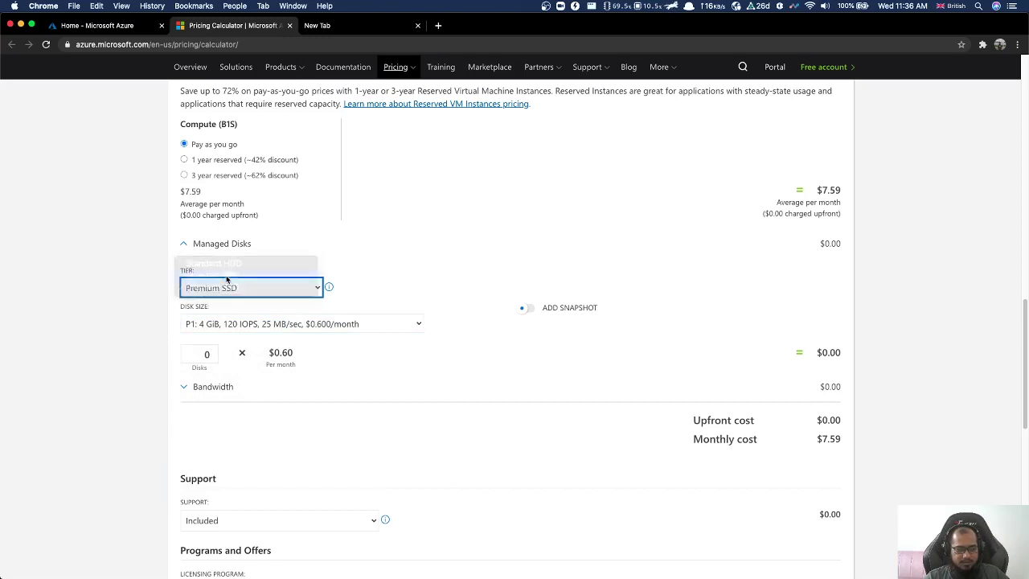
click(281, 324)
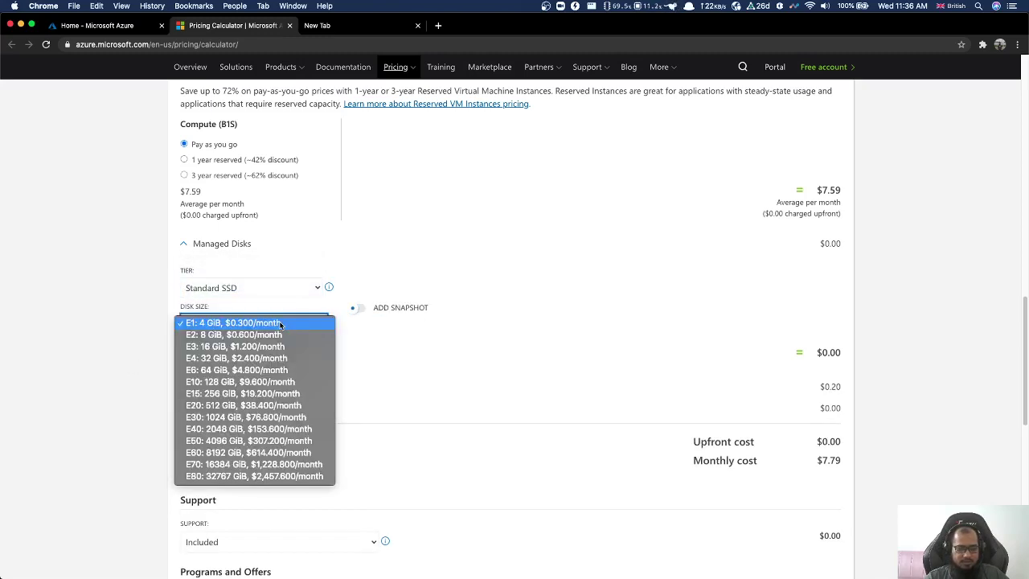
click(275, 375)
click(145, 392)
Set the number of managed disks to 1.
click(197, 356)
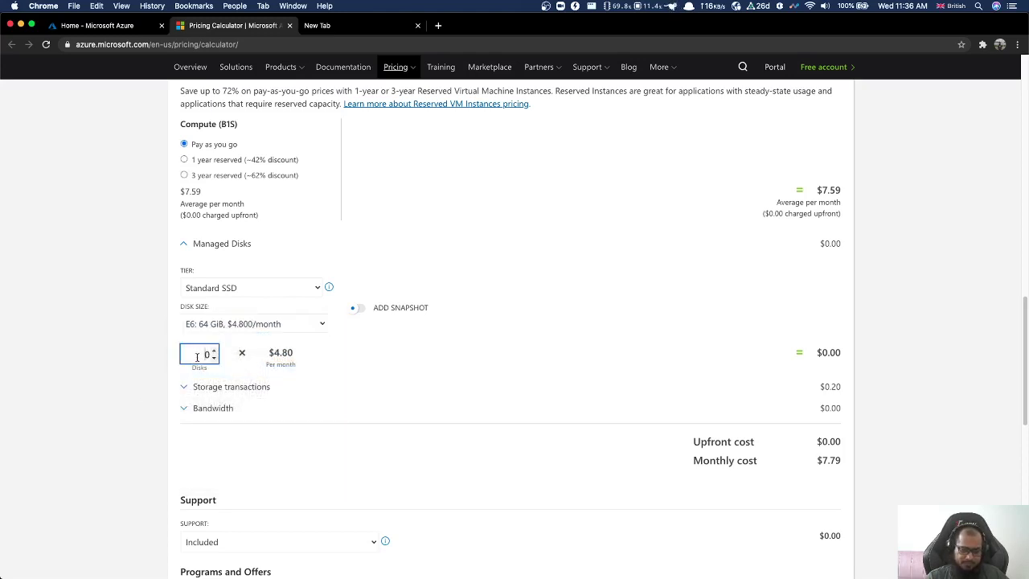
double_click(197, 356)
text(1)
click(88, 393)
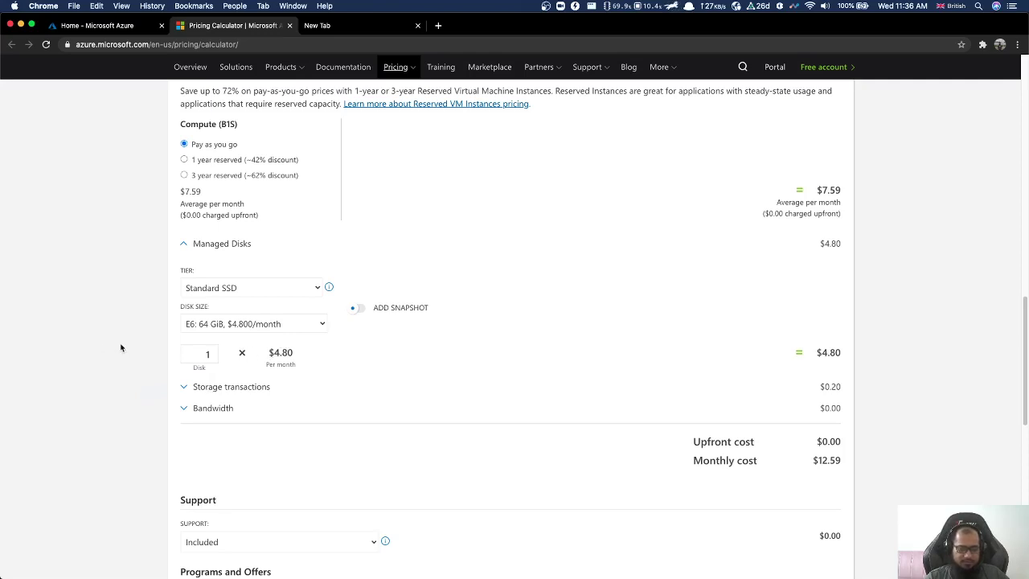
Collapse the Managed Disks section, expand Storage transactions and set the transaction units to 1000.
click(204, 245)
click(198, 267)
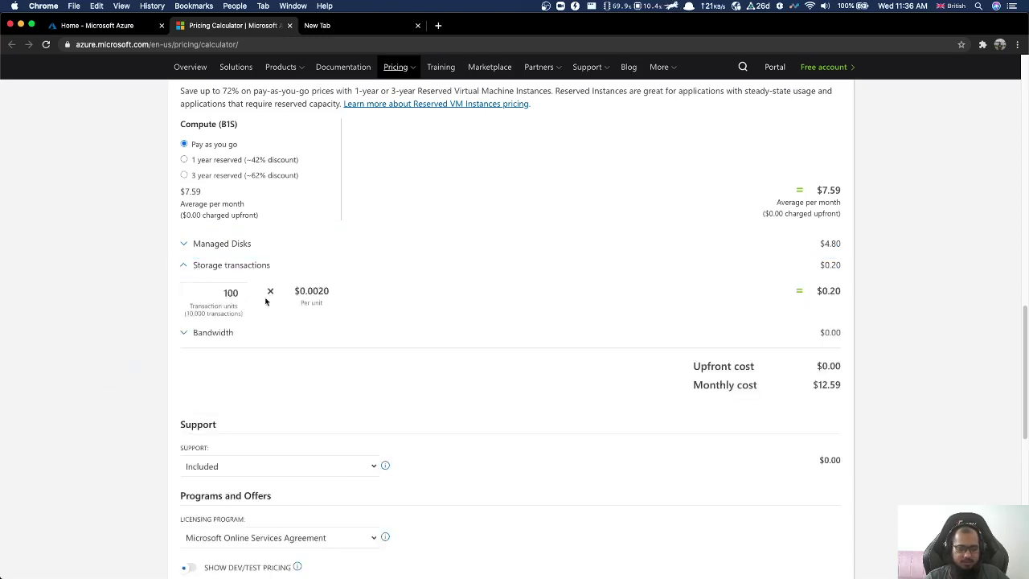
click(231, 293)
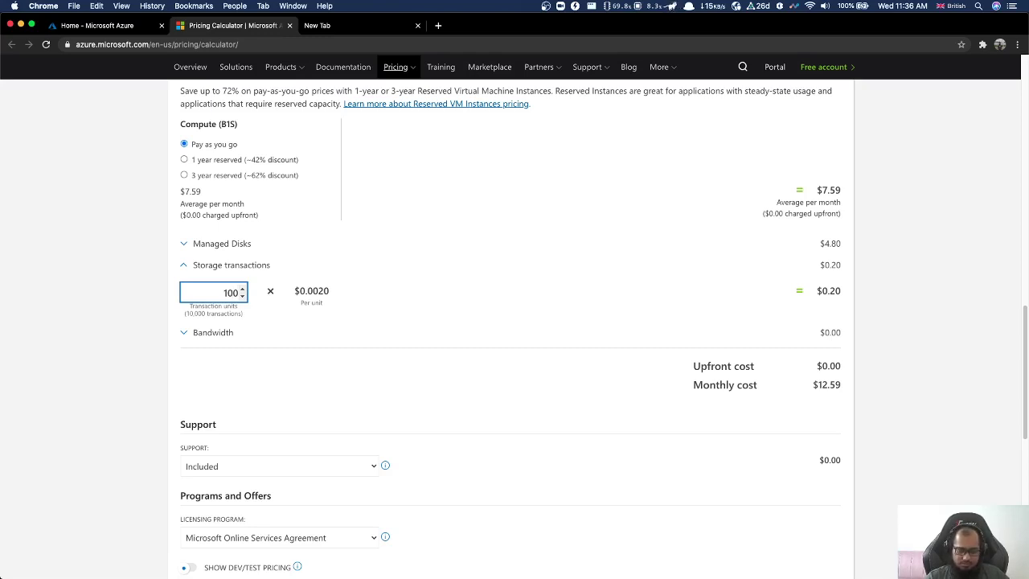
text(0)
key(Tab)
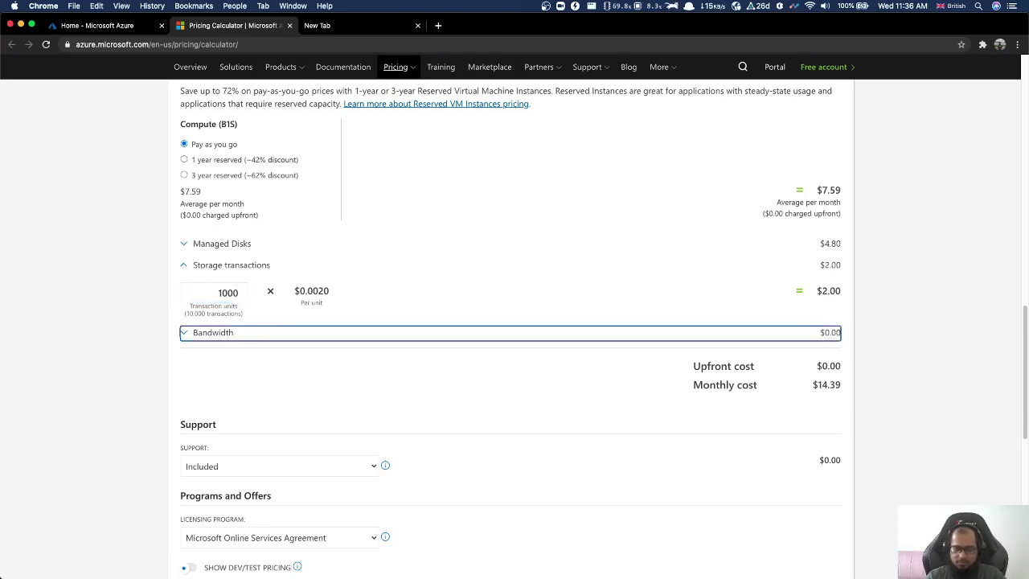
click(124, 355)
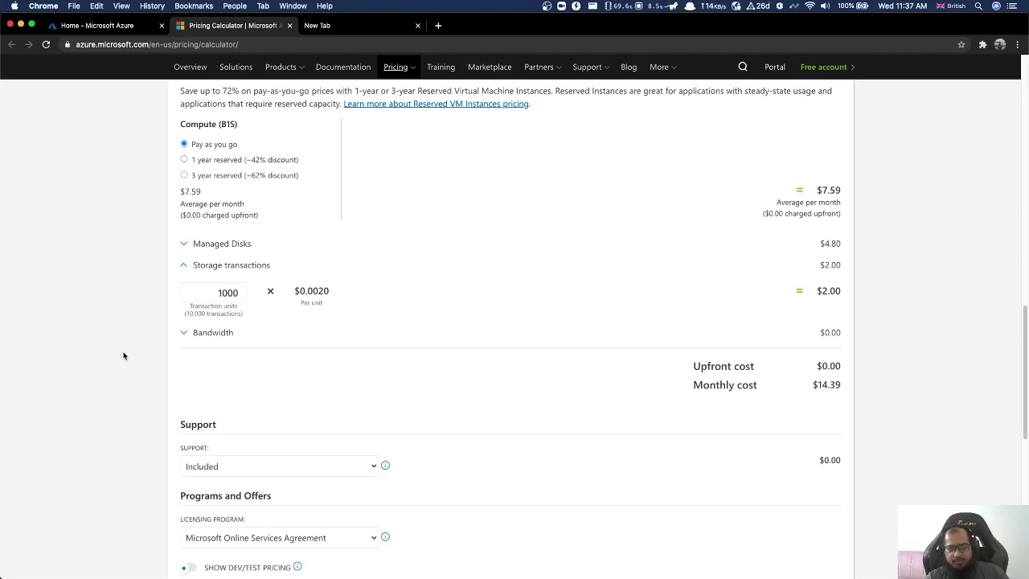
Reopen Managed Disks and set the tier to Premium SSD with the P4 disk size of 32 GiB and 120 IOPS.
click(193, 248)
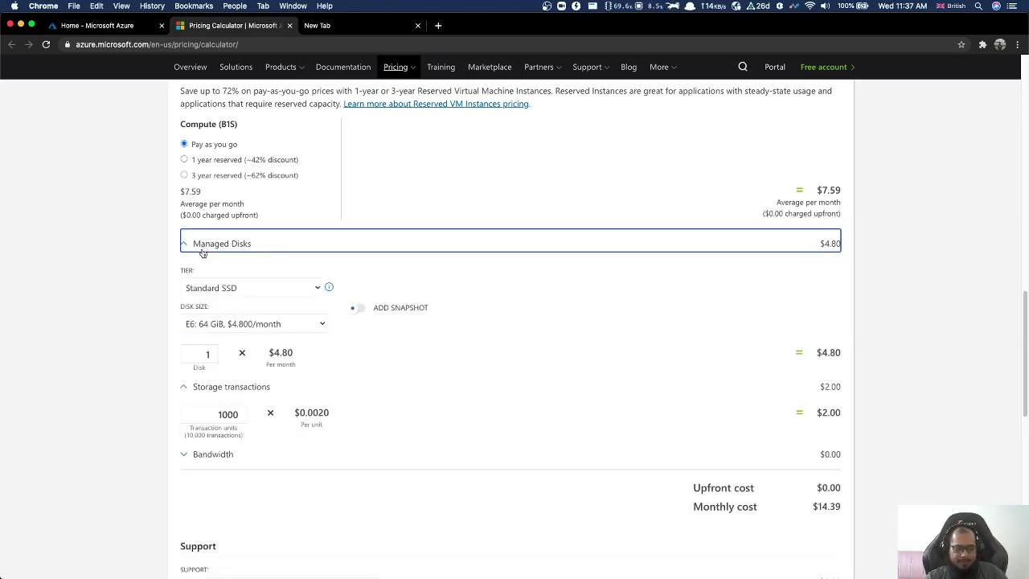
click(201, 284)
click(201, 298)
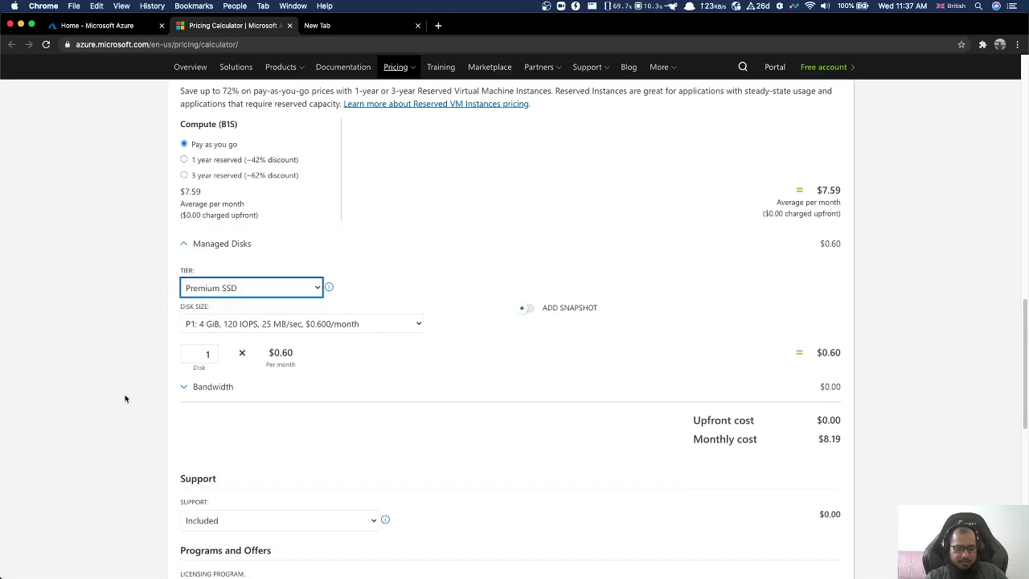
click(175, 406)
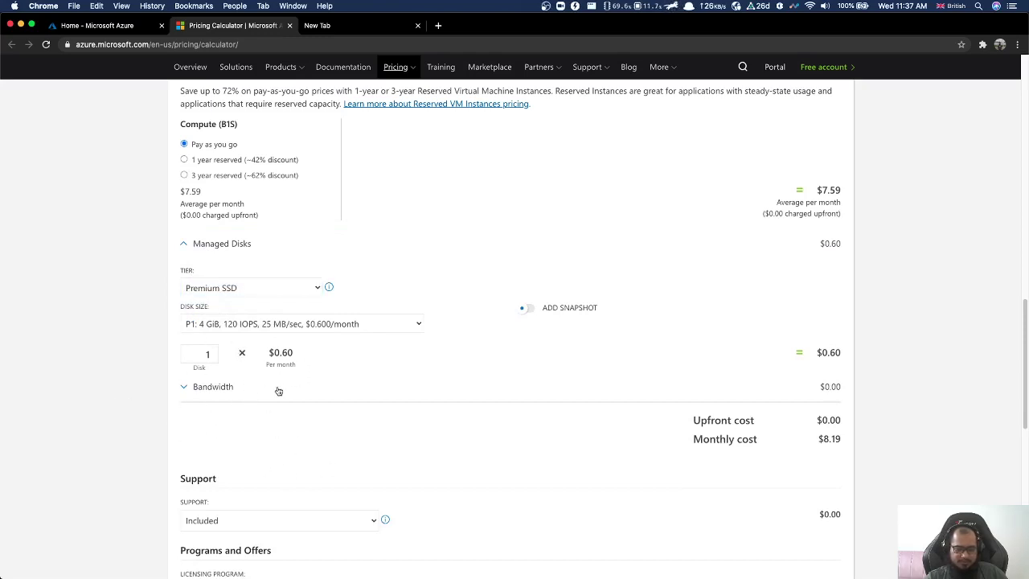
click(289, 325)
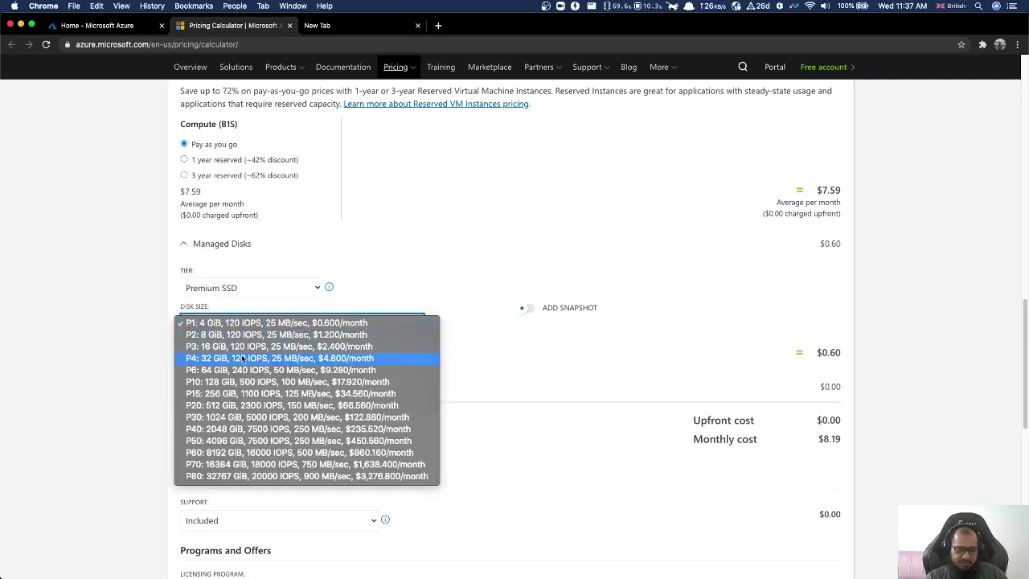
key(Escape)
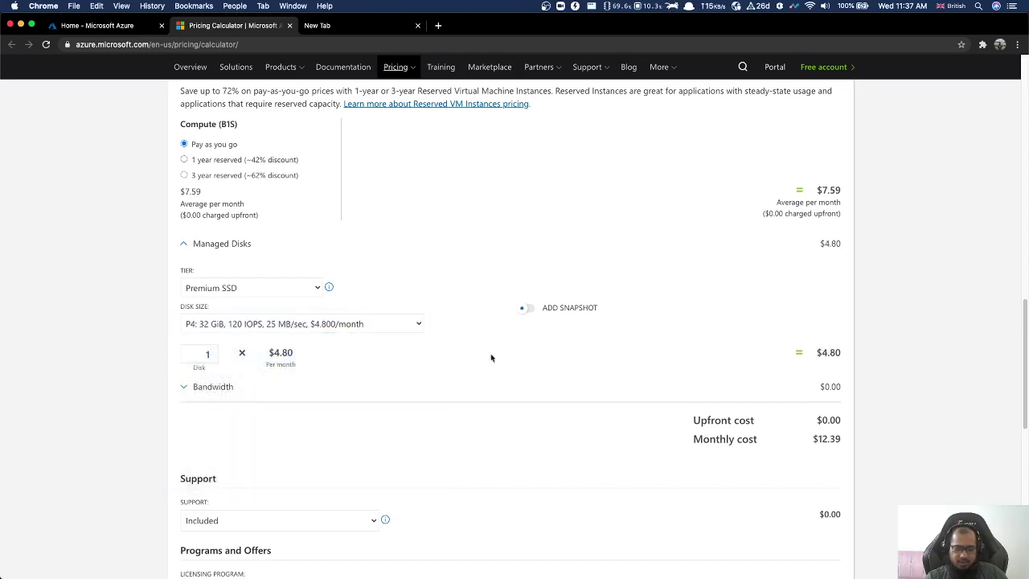
double_click(822, 354)
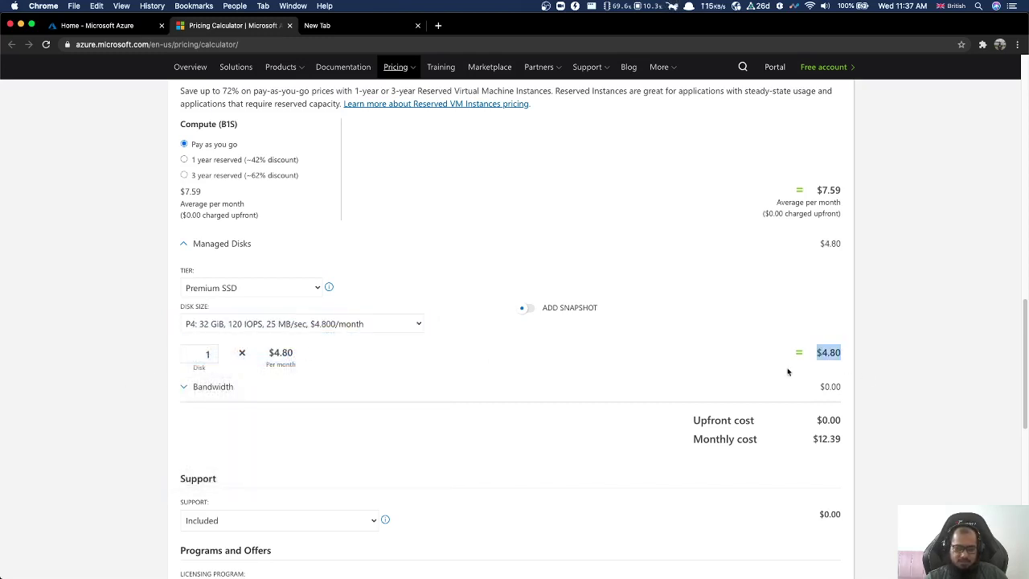
click(131, 427)
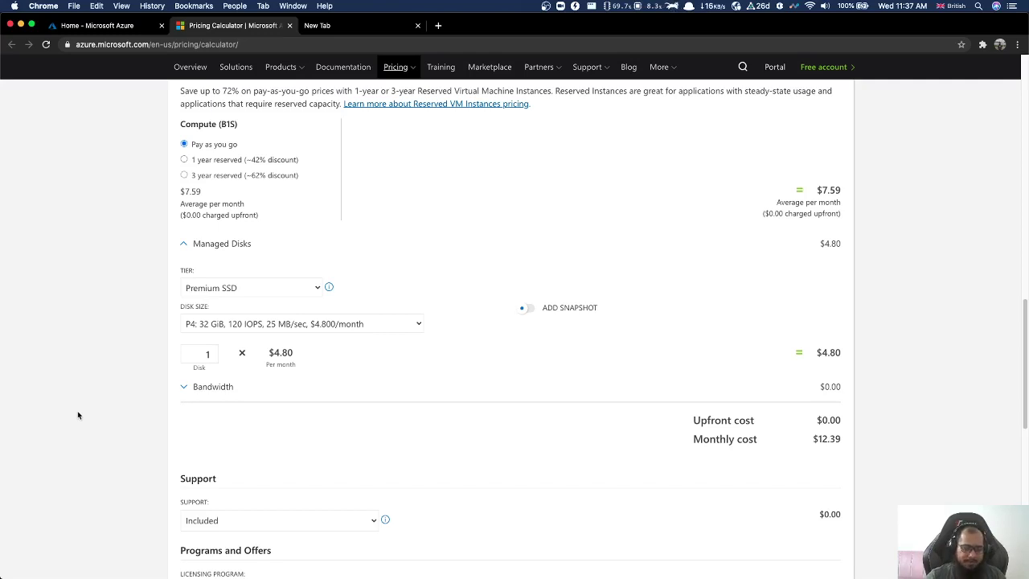
click(233, 326)
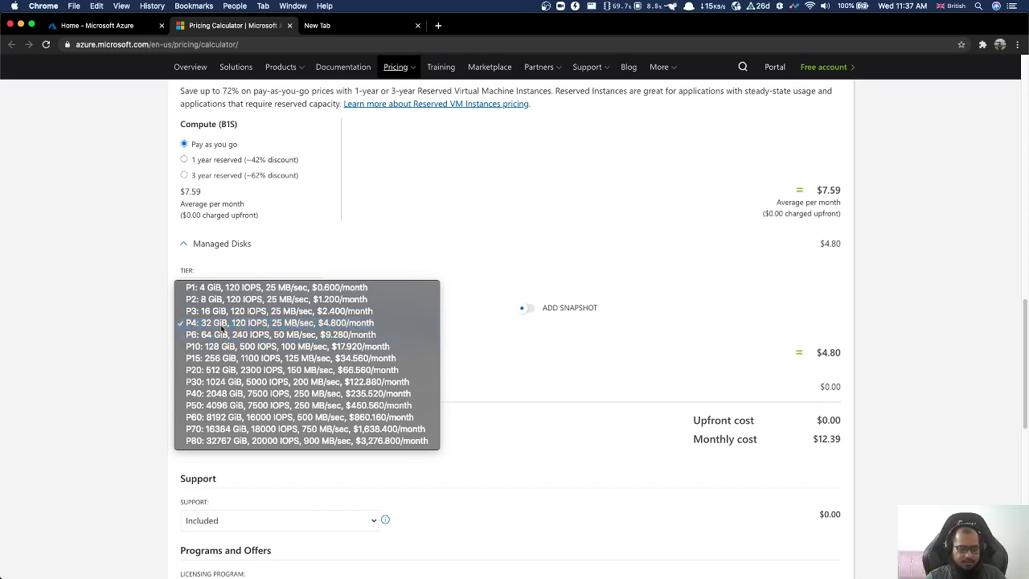
click(155, 372)
Expand the Bandwidth section and review its data transfer type options, keeping Inter Region.
click(180, 396)
scroll(163, 417, down, 2)
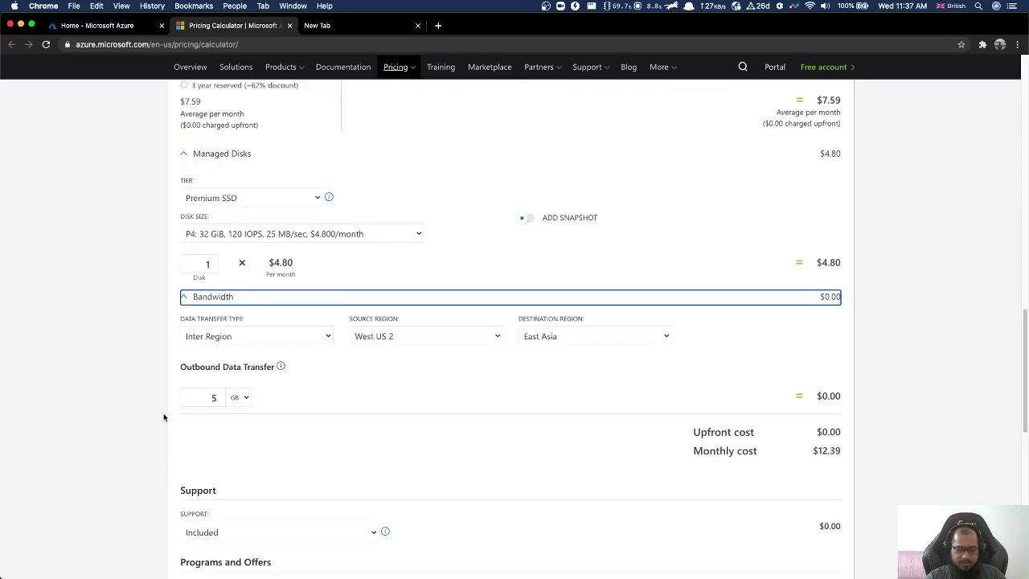
click(163, 416)
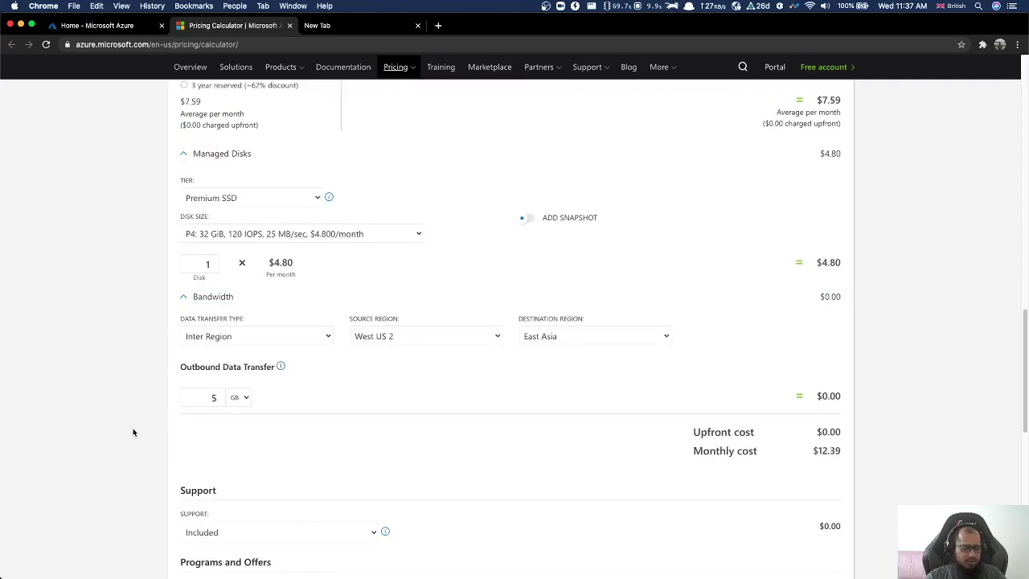
click(280, 338)
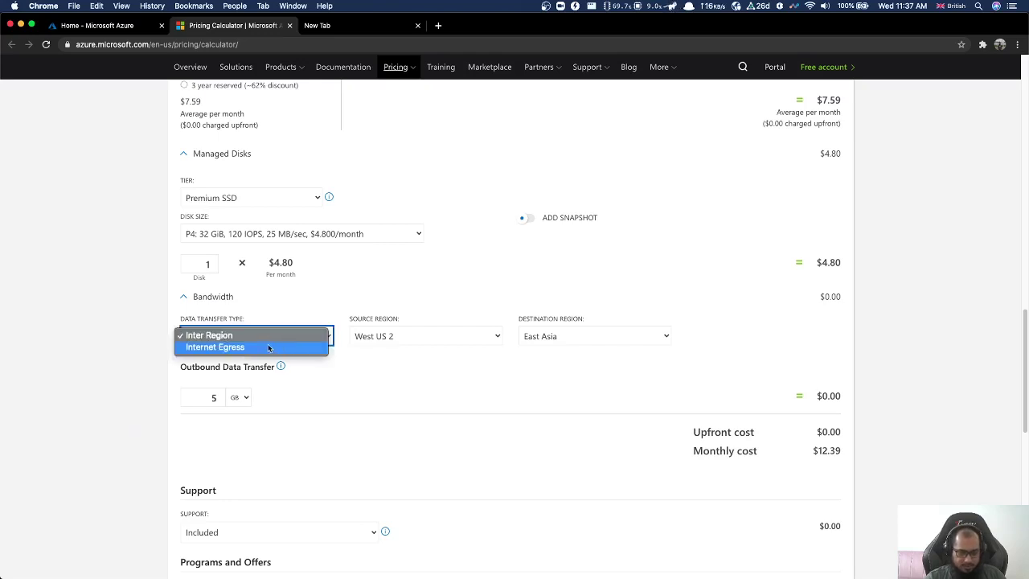
click(131, 361)
click(130, 361)
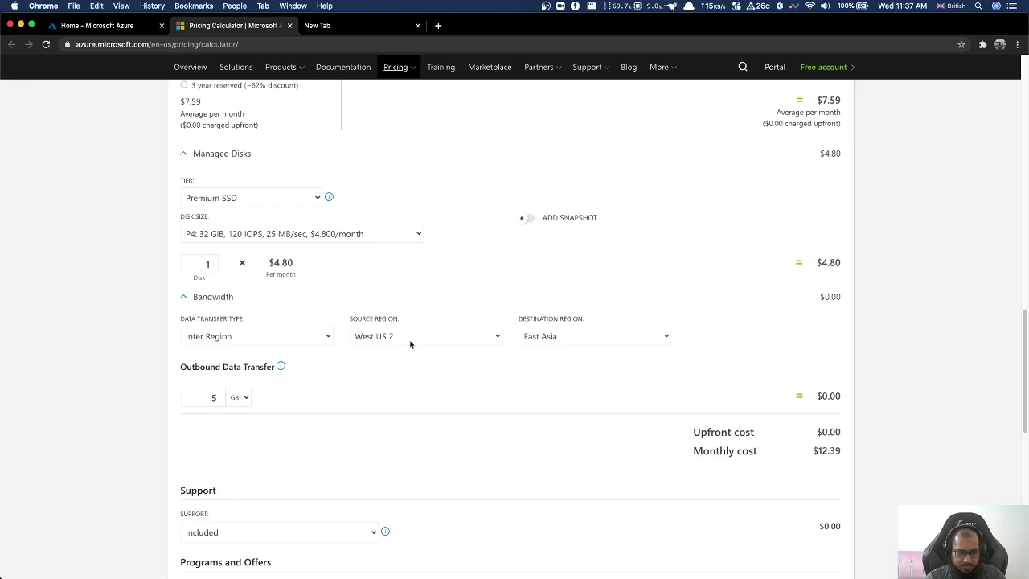
click(276, 339)
click(277, 339)
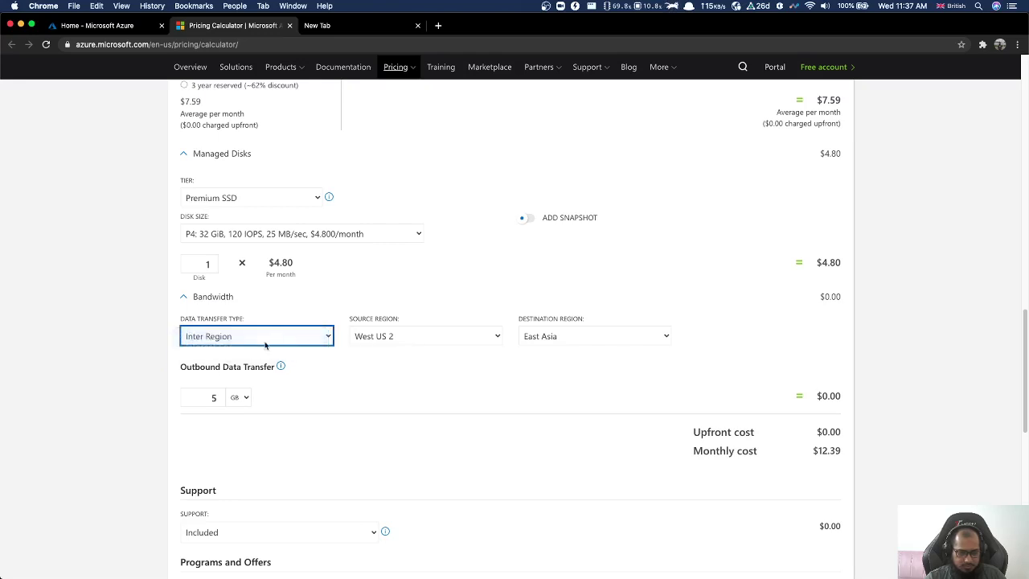
click(86, 404)
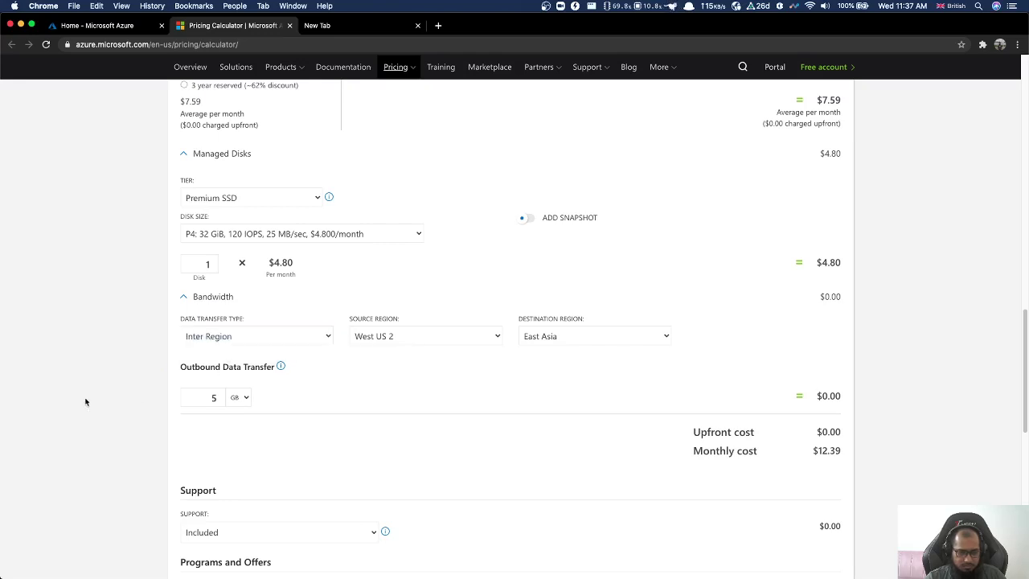
Set the outbound data transfer to 300 GB and check the resulting bandwidth cost.
double_click(203, 397)
text(300)
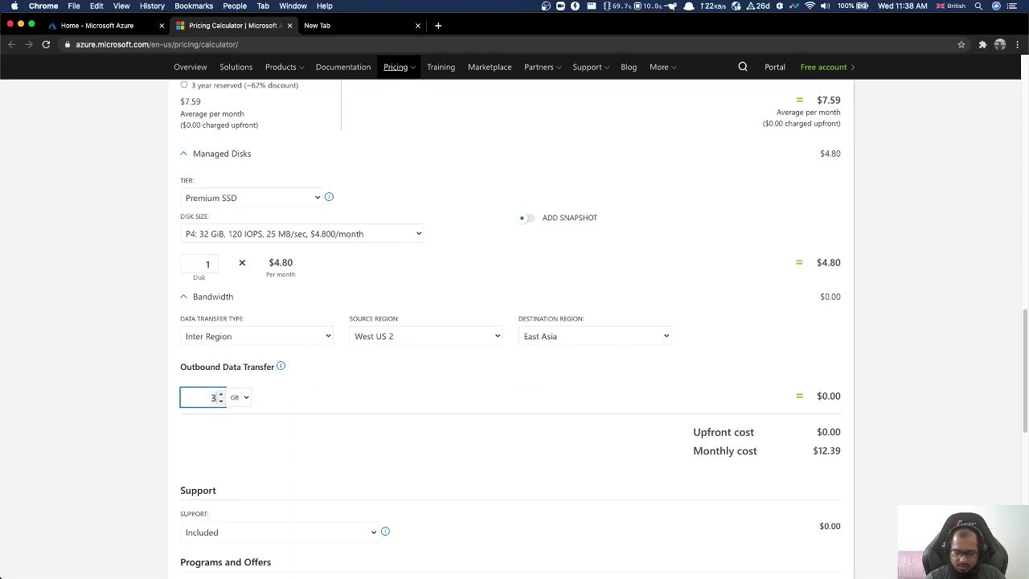
click(134, 418)
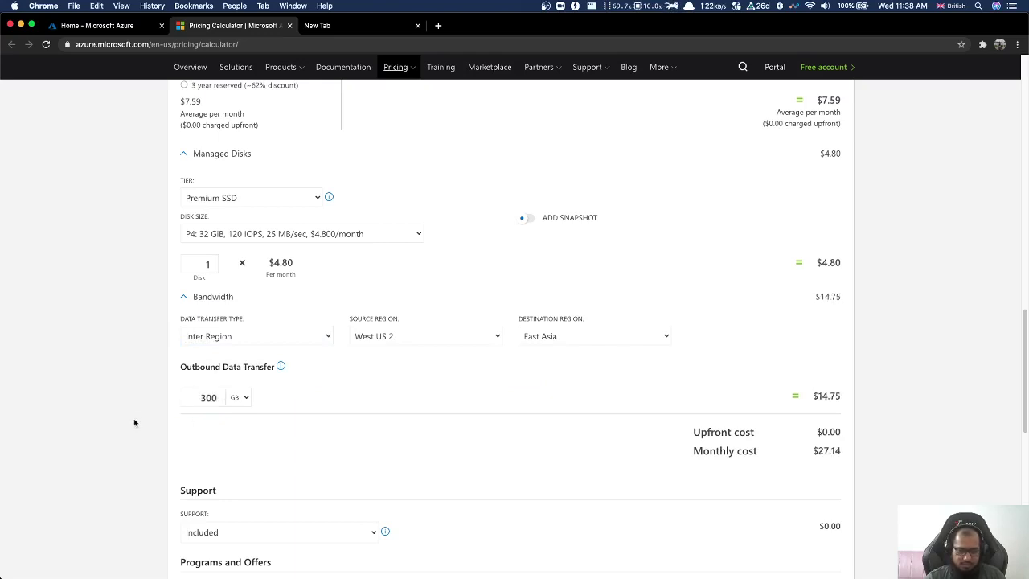
drag(812, 398, 846, 399)
click(71, 438)
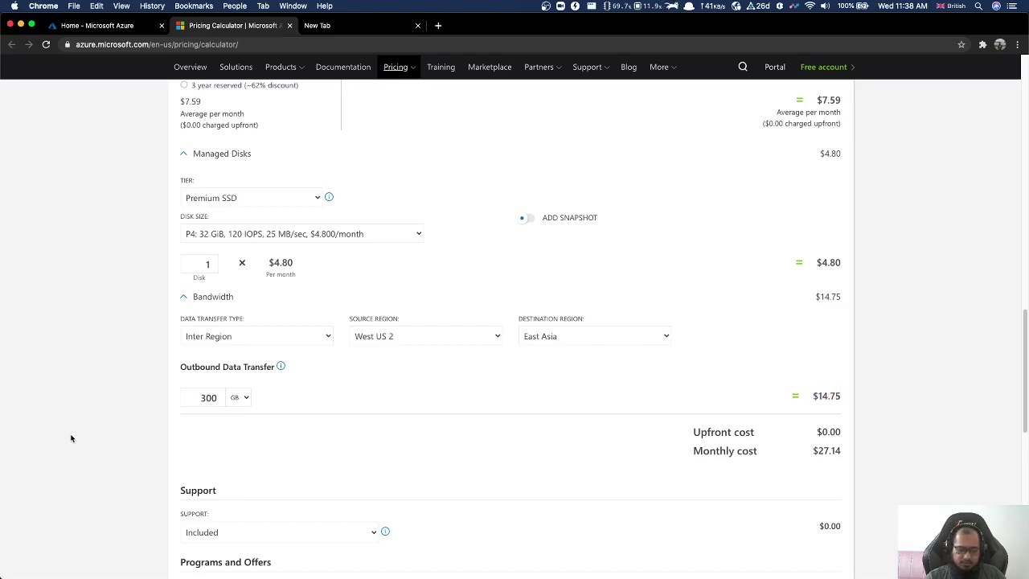
Change the outbound data transfer to 100 GB and check the bandwidth cost.
double_click(209, 397)
text(00)
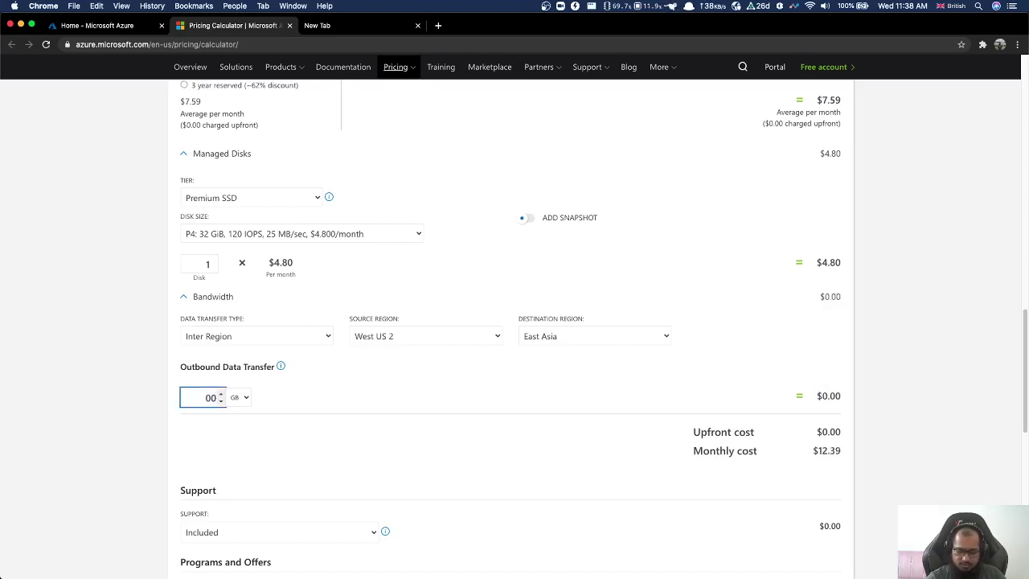
key(BackSpace)
text(100)
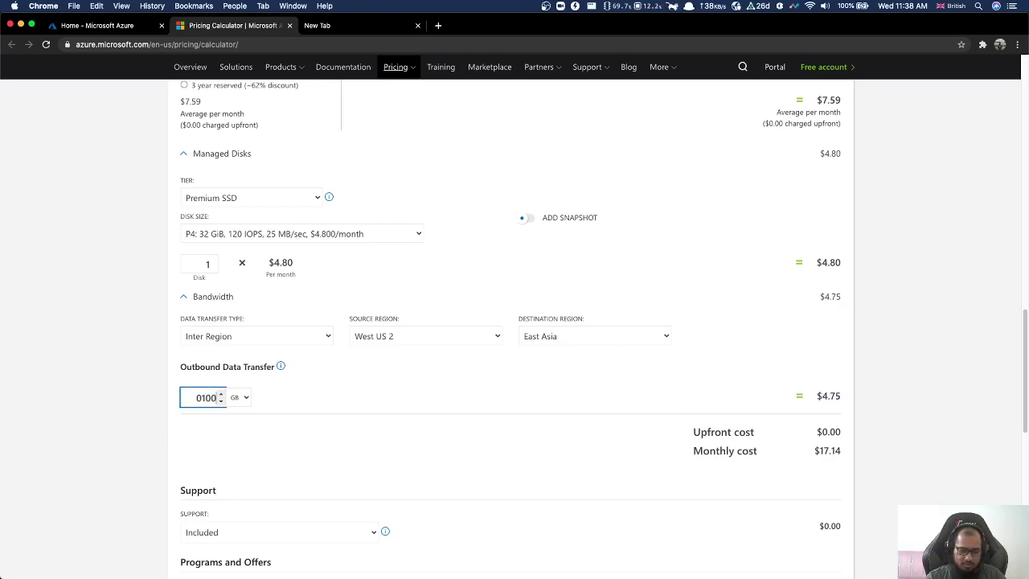
click(135, 403)
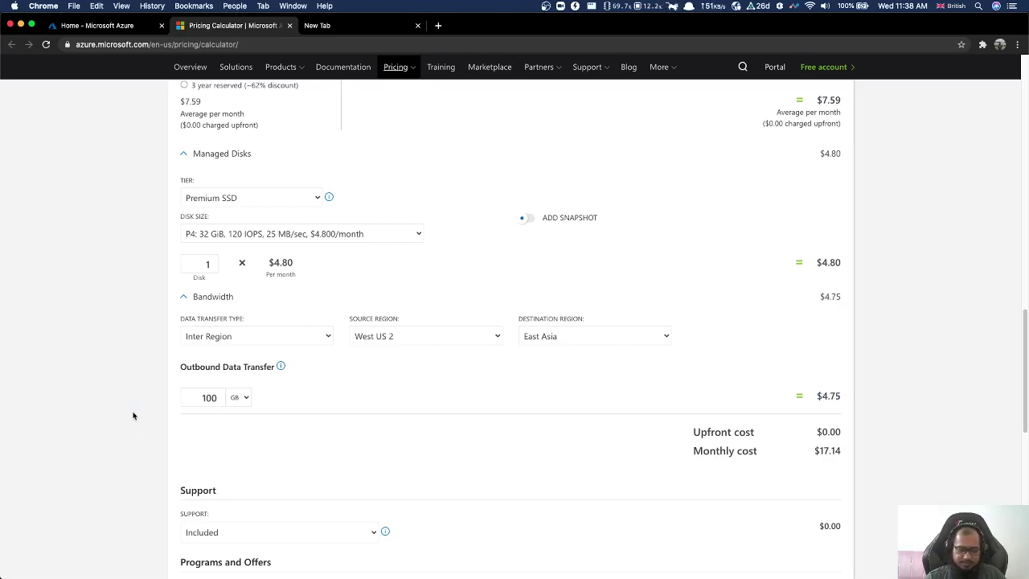
drag(816, 396, 840, 396)
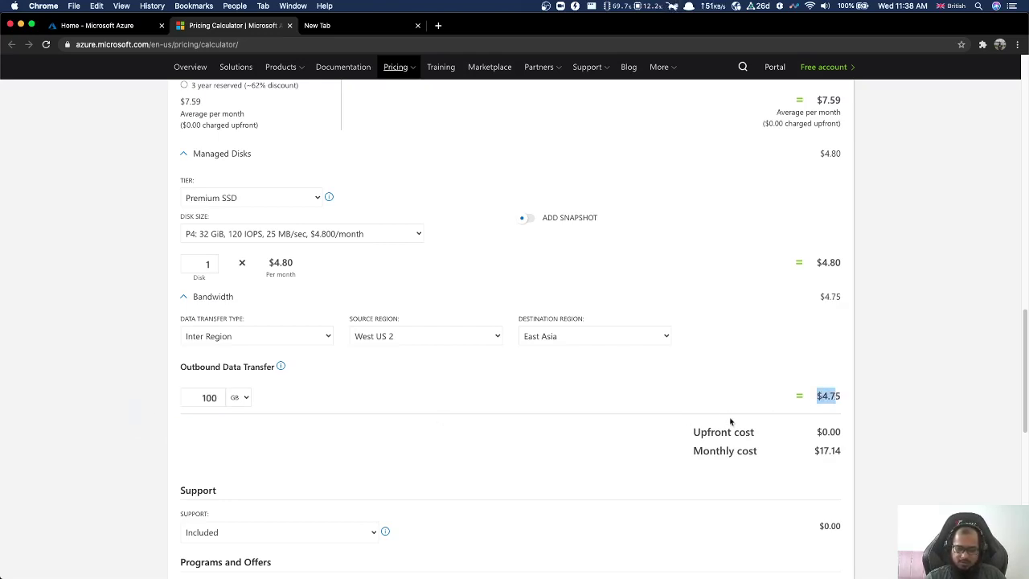
click(78, 403)
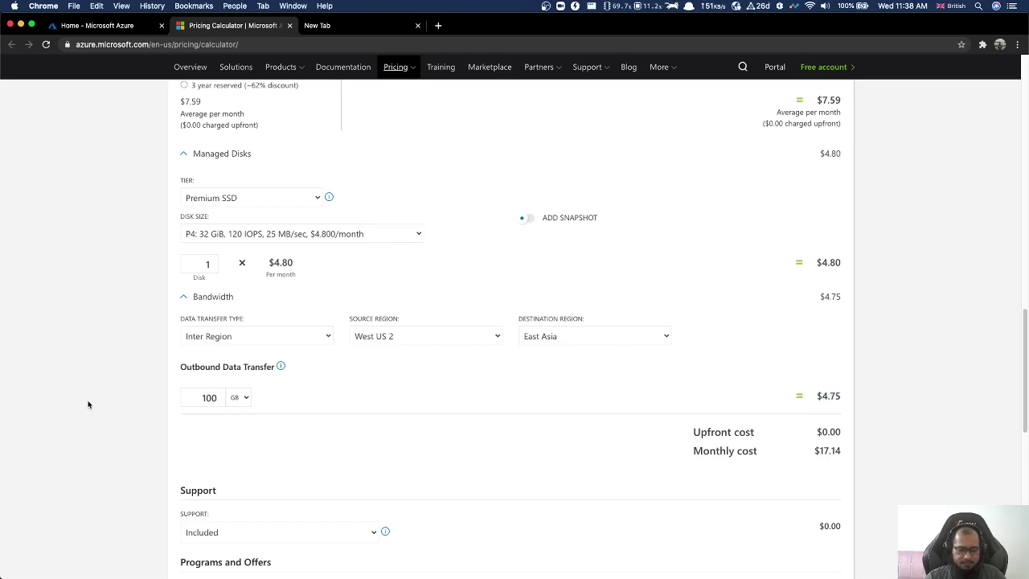
Change the bandwidth's data transfer type to Internet Egress from West US 2, routed via Public Internet.
scroll(88, 404, up, 1)
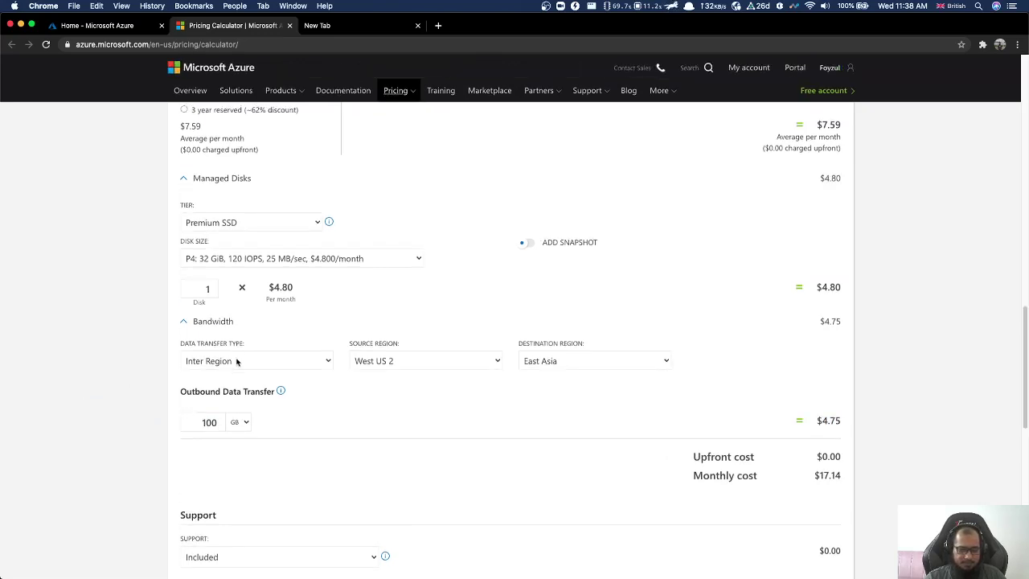
click(236, 362)
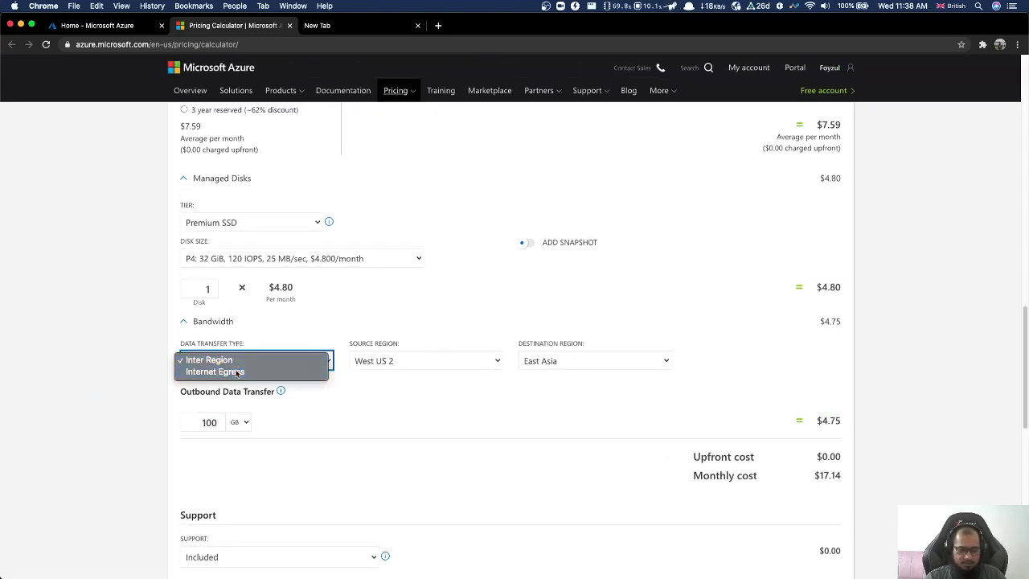
click(237, 372)
click(103, 416)
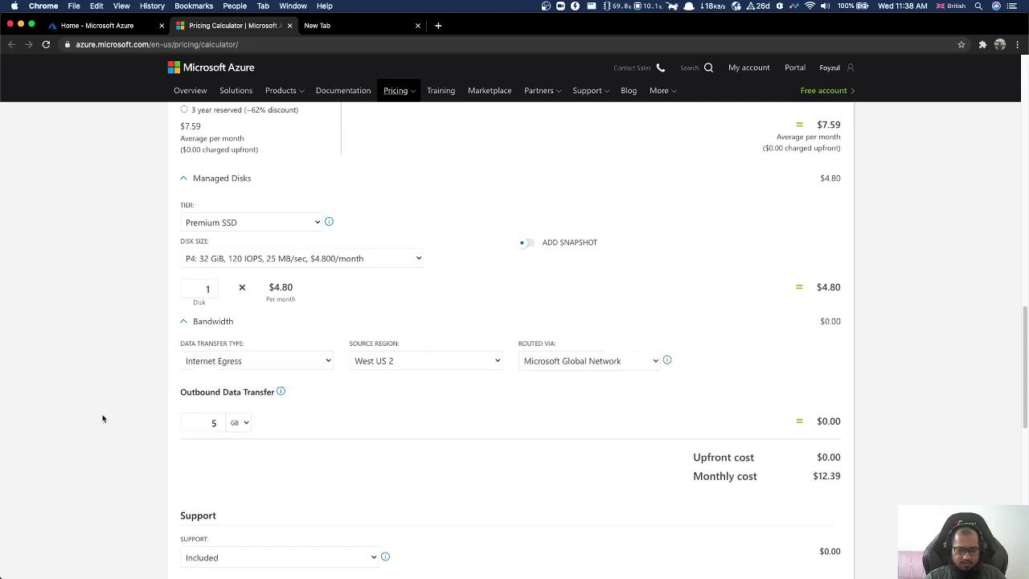
click(463, 364)
click(462, 361)
click(561, 360)
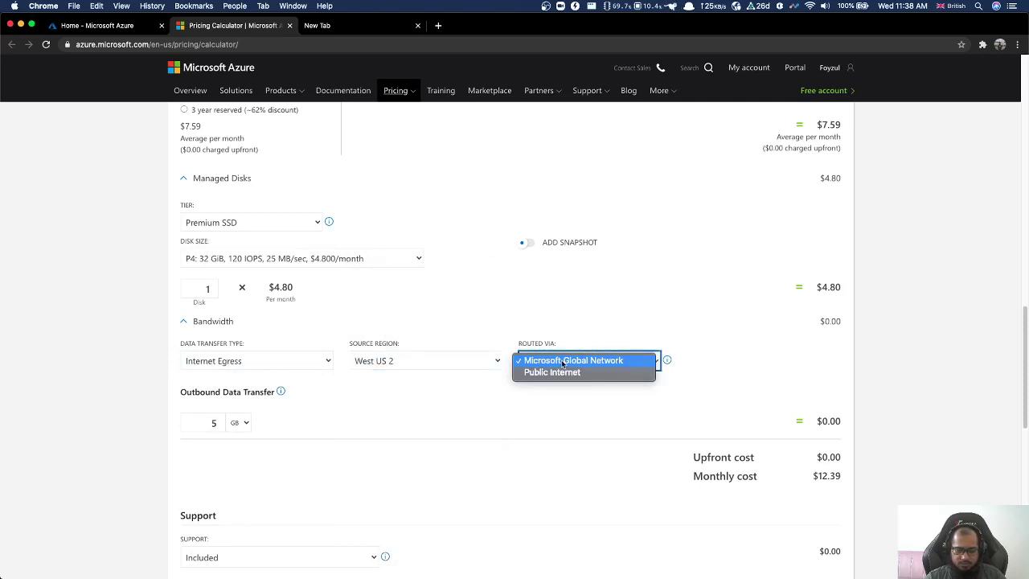
click(561, 372)
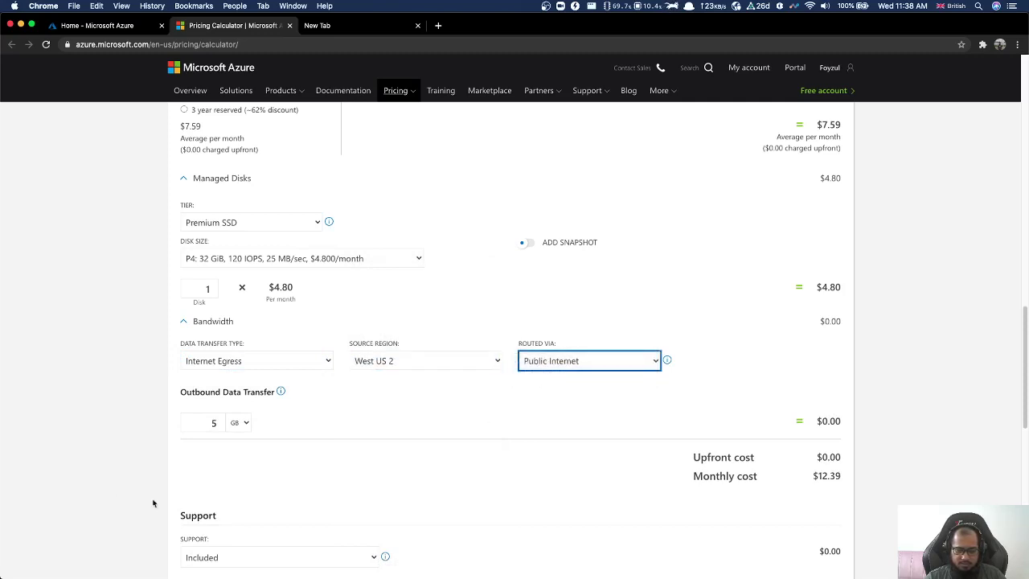
click(81, 447)
Set the Internet Egress outbound data transfer to 100 GB.
click(201, 423)
text(100)
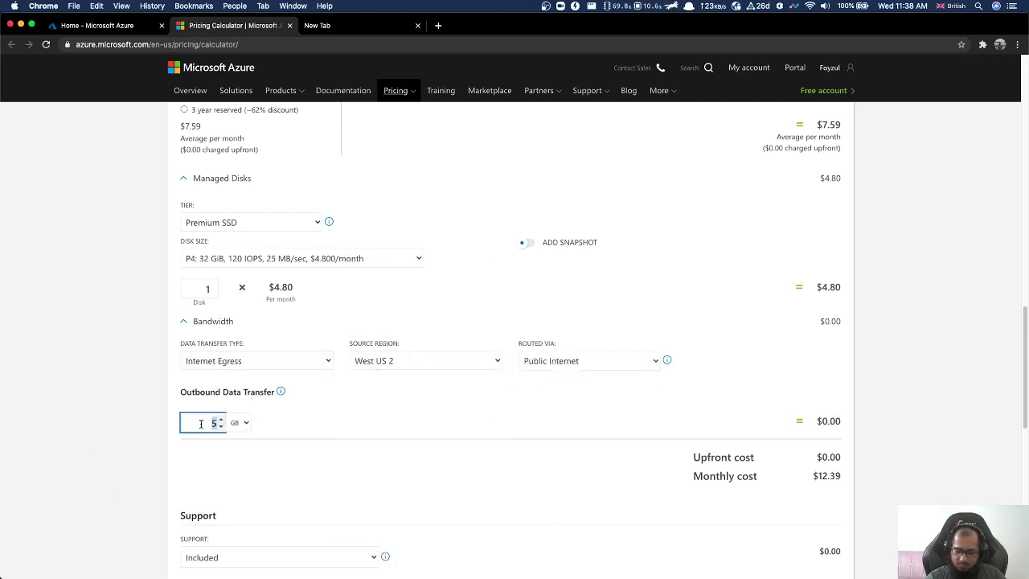
click(121, 447)
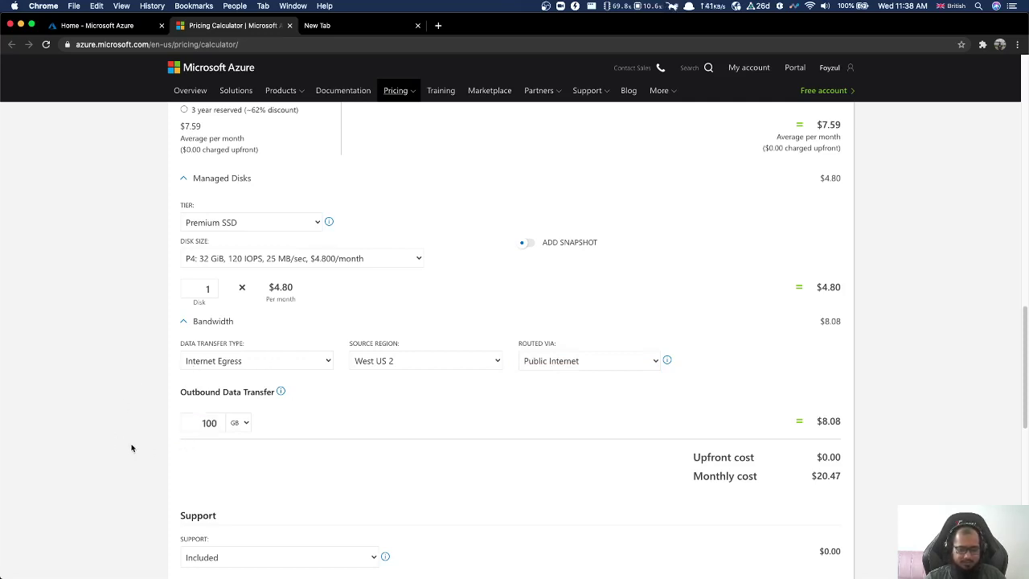
Read the information note on outbound data transfer and review the data transfer type options, keeping Internet Egress.
click(280, 391)
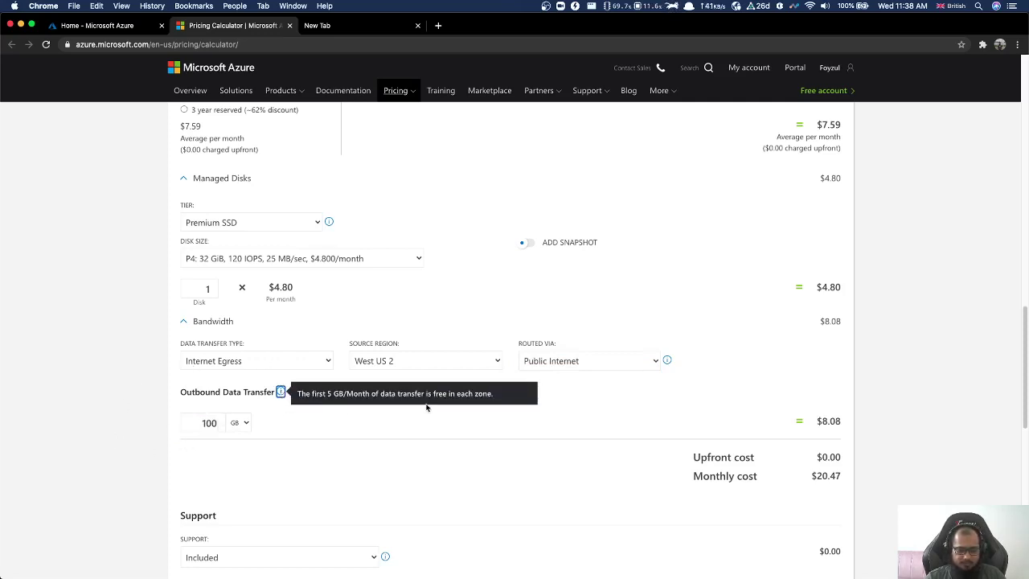
drag(424, 395, 492, 394)
click(104, 453)
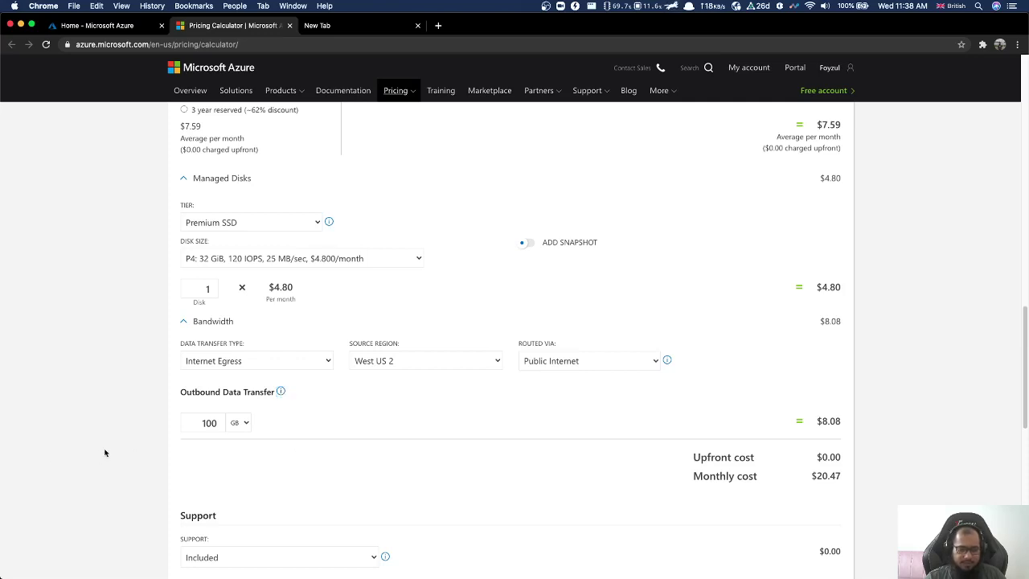
click(254, 365)
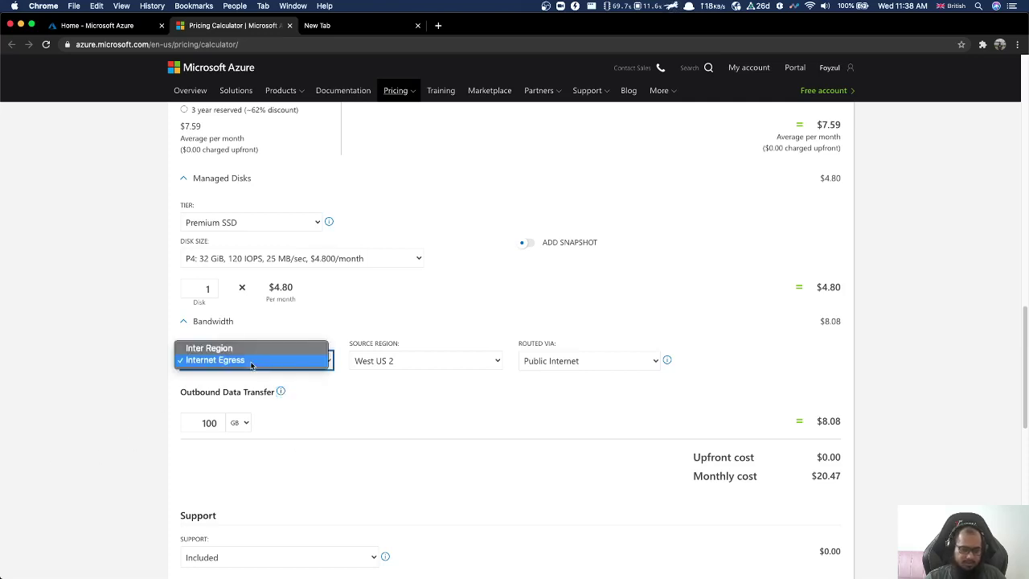
click(169, 386)
click(160, 393)
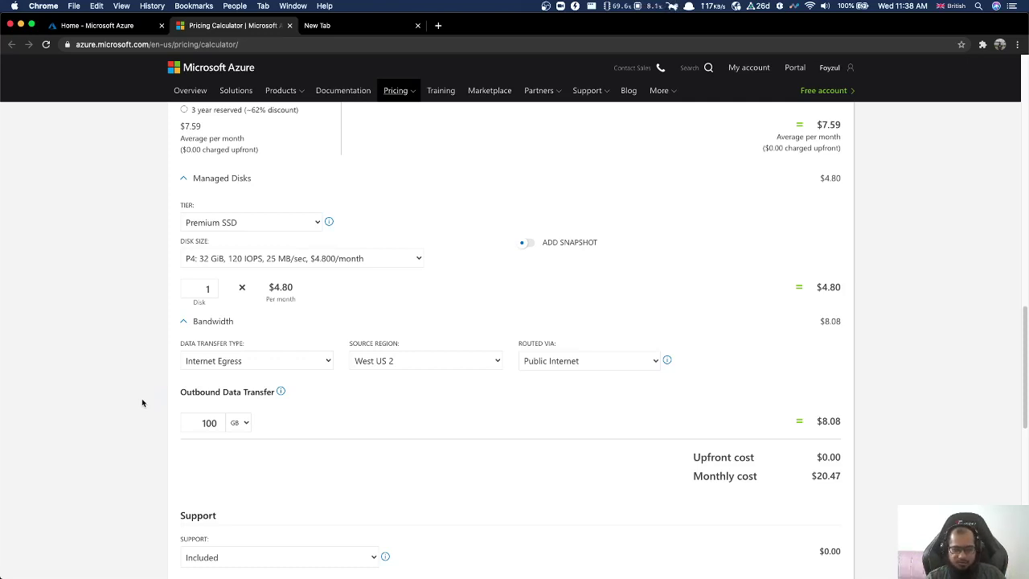
Check the virtual machine's upfront and monthly cost totals below the Bandwidth section.
scroll(142, 398, down, 1)
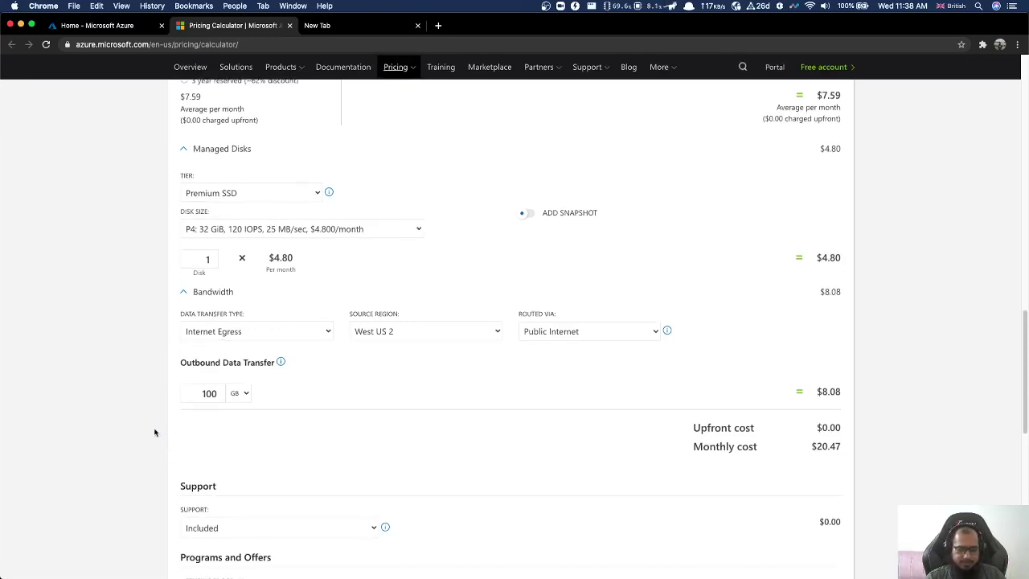
scroll(162, 369, down, 2)
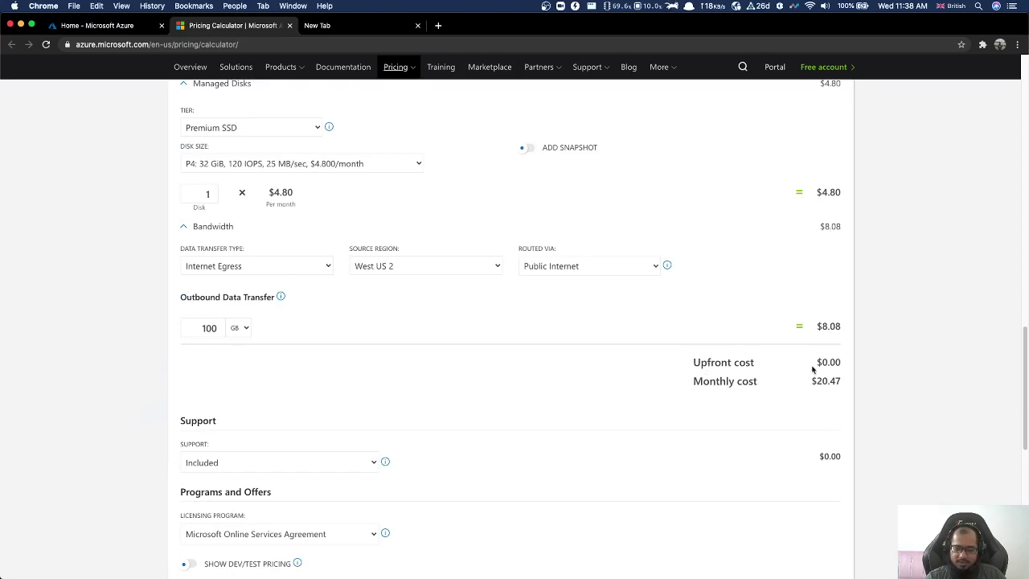
drag(813, 380, 841, 381)
click(111, 422)
Switch the B1S compute savings option to 1 year reserved and check the resulting monthly cost.
scroll(106, 423, up, 5)
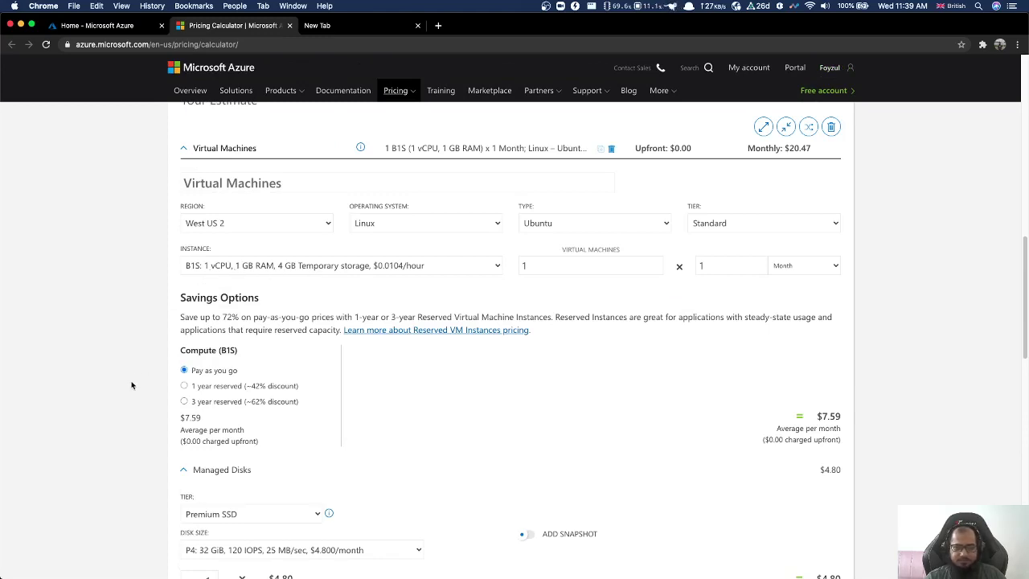
scroll(132, 385, down, 2)
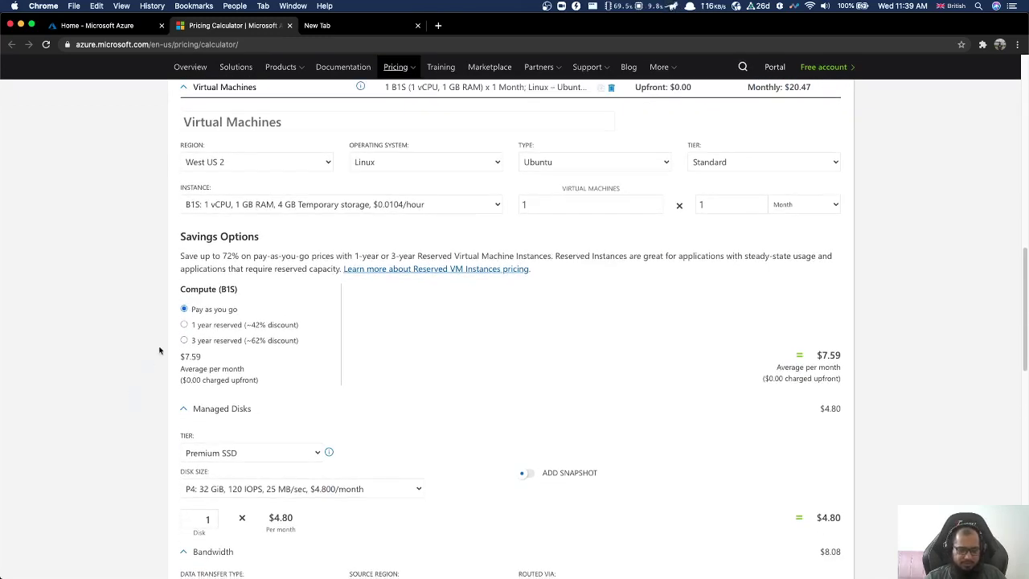
click(184, 325)
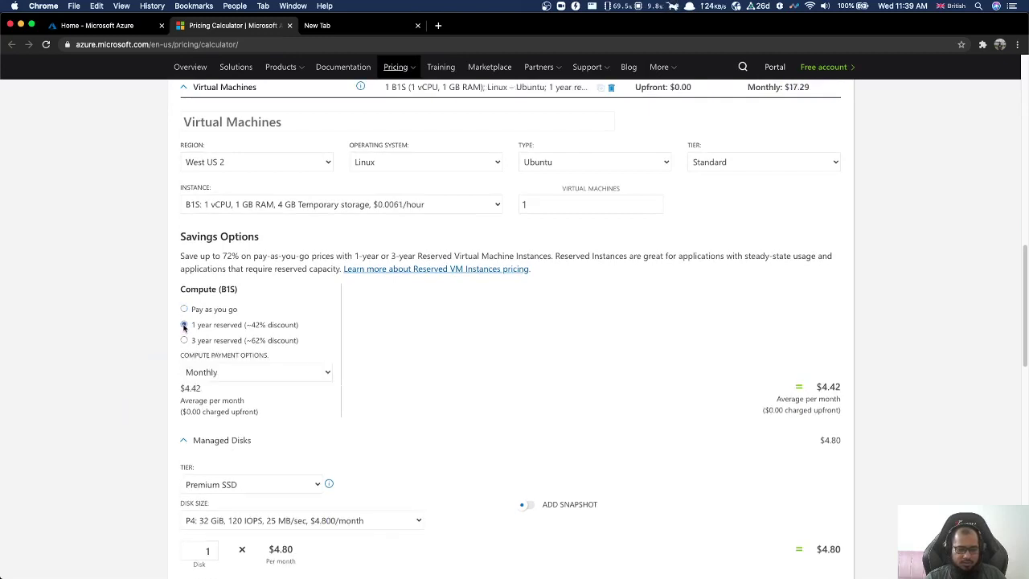
scroll(118, 467, down, 5)
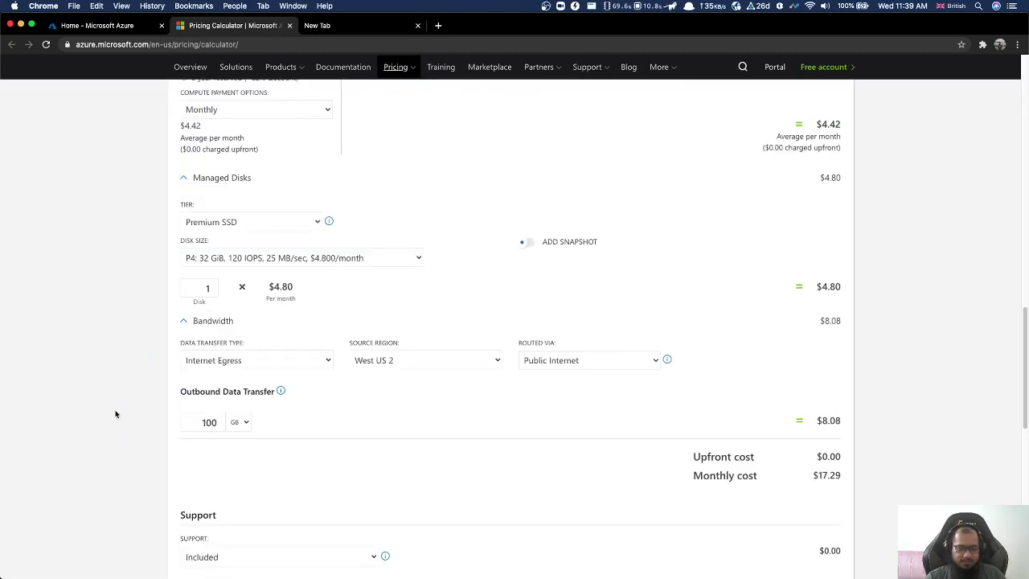
Reduce the outbound data transfer to 50 GB in the Bandwidth section.
scroll(104, 414, up, 1)
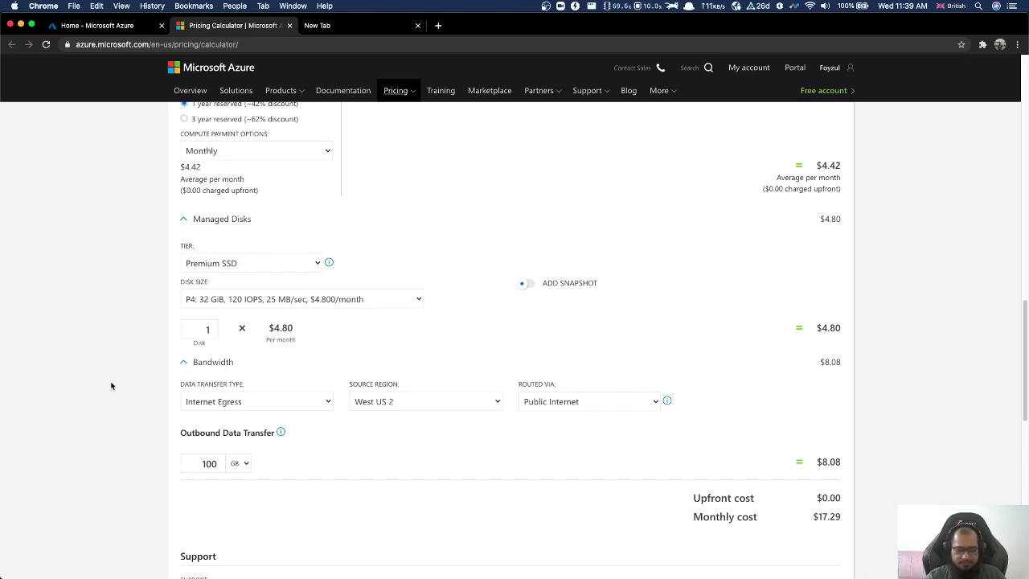
scroll(119, 411, down, 2)
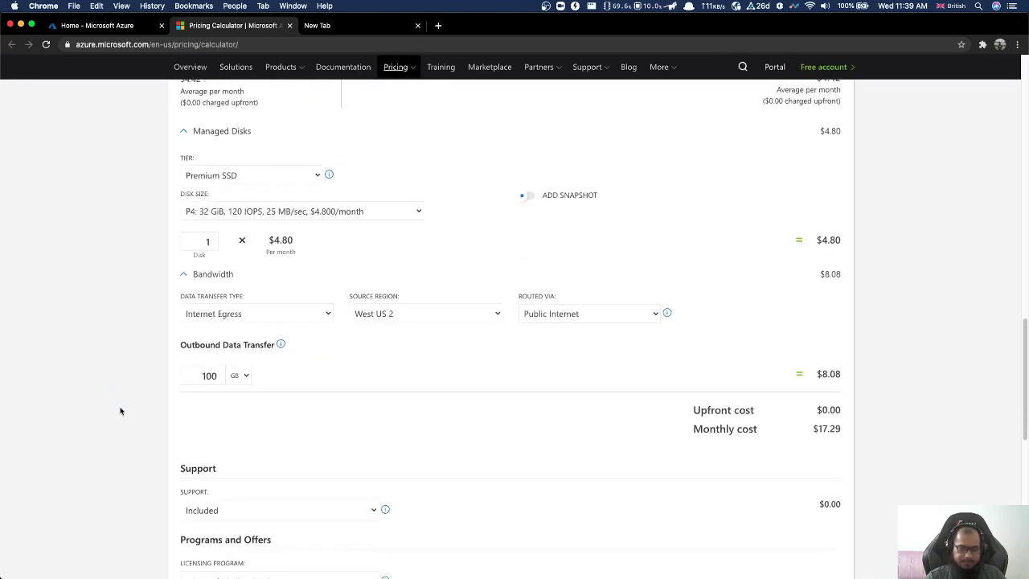
double_click(201, 376)
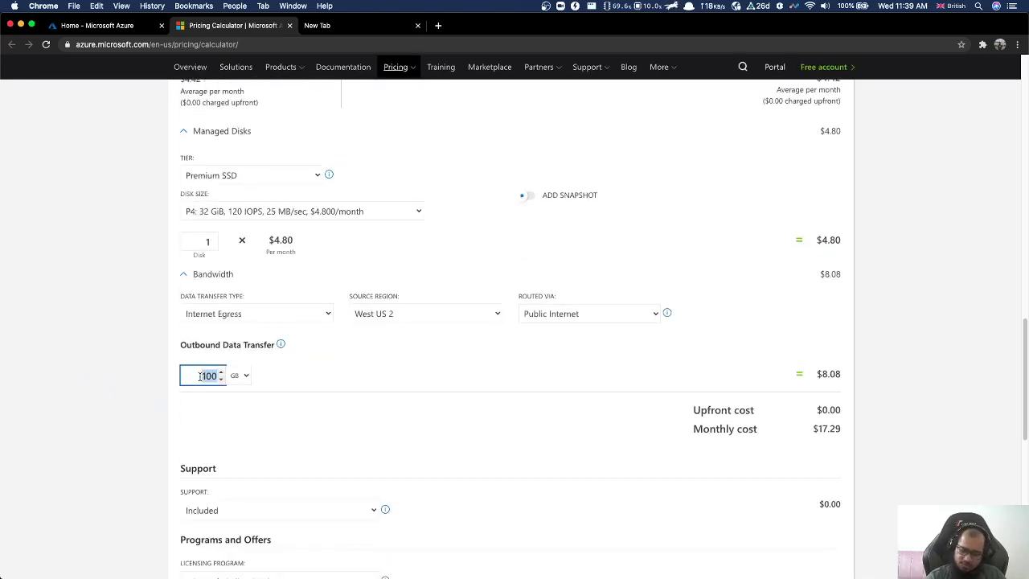
text(50)
click(99, 392)
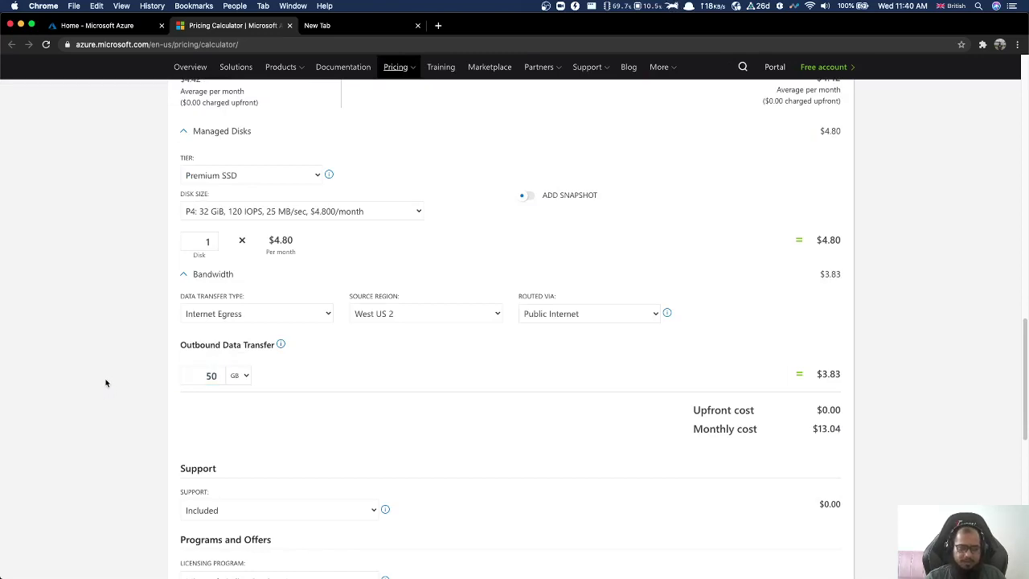
Review the Premium SSD disk sizes and change the managed disk tier to Standard SSD.
scroll(105, 381, up, 1)
click(274, 251)
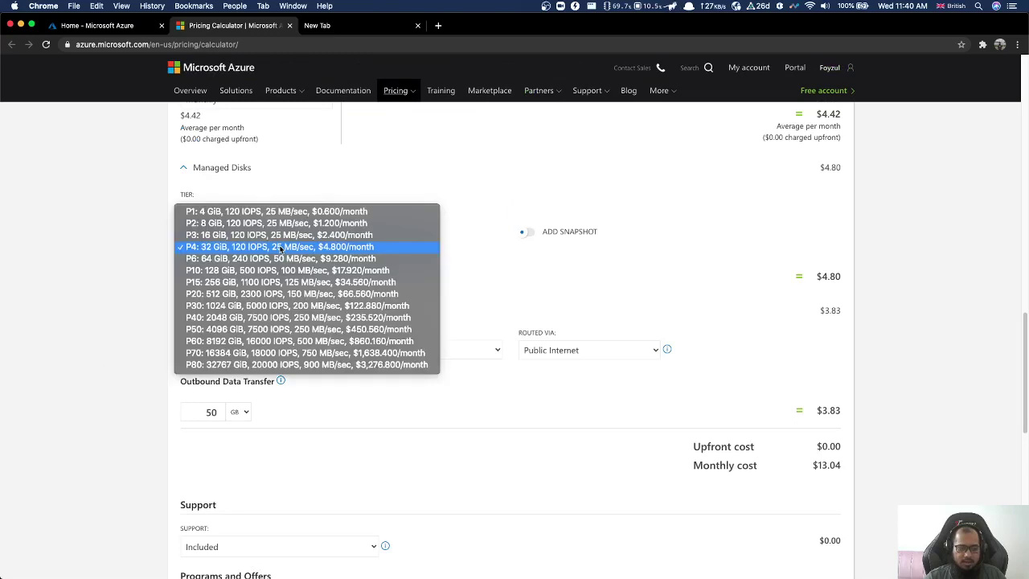
click(120, 255)
click(233, 211)
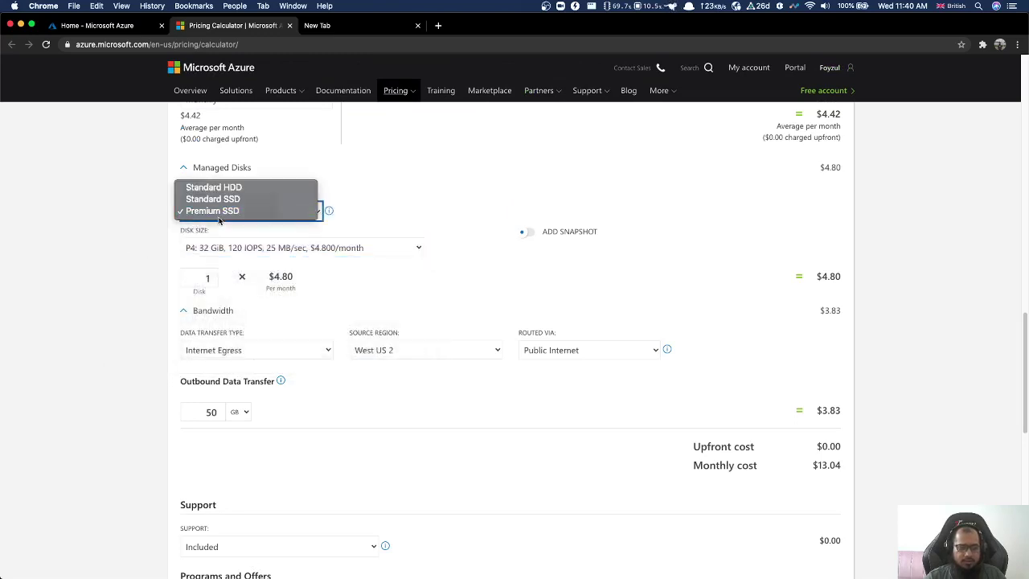
click(233, 200)
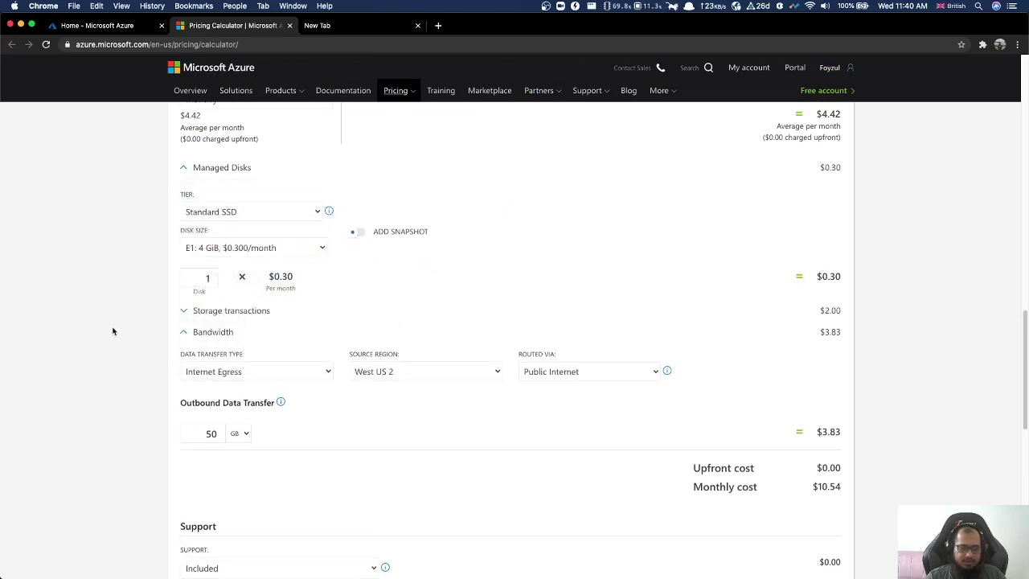
Expand Storage transactions and check its transaction units and cost, keeping 1000 units.
click(233, 311)
double_click(213, 342)
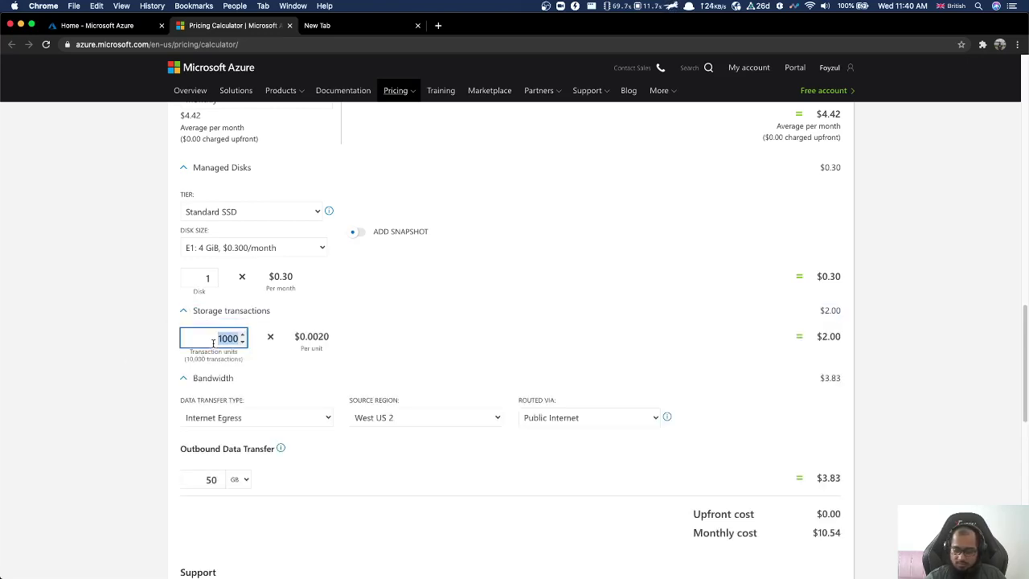
click(44, 369)
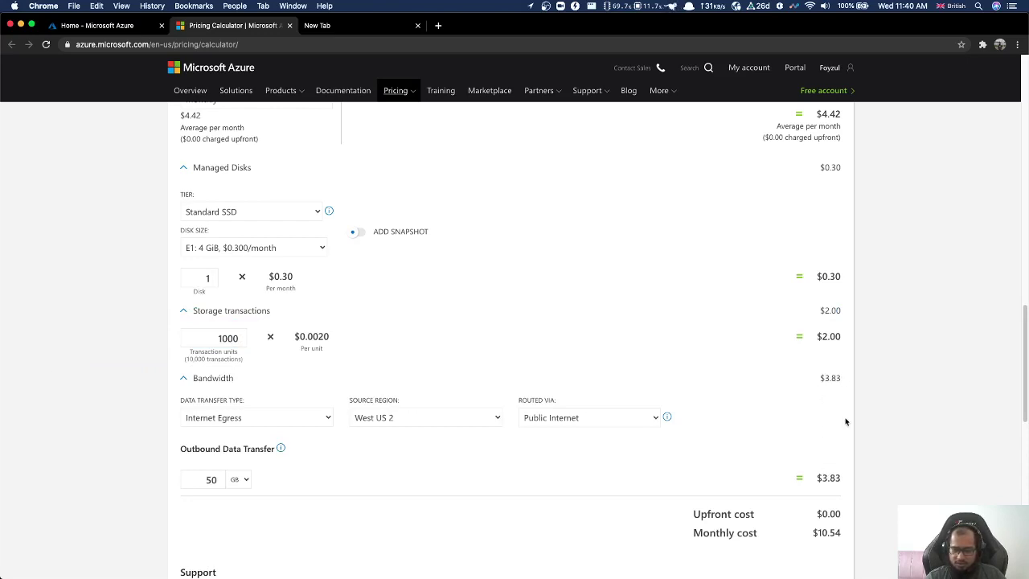
Collapse the Bandwidth, Storage transactions and Managed Disks sections to show only their subtotals.
click(222, 378)
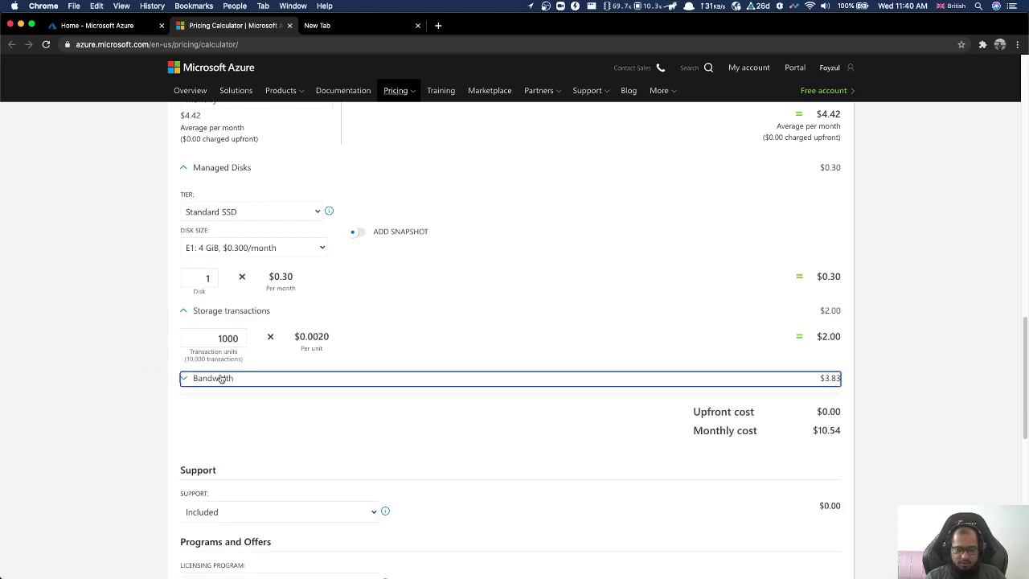
click(199, 310)
click(201, 168)
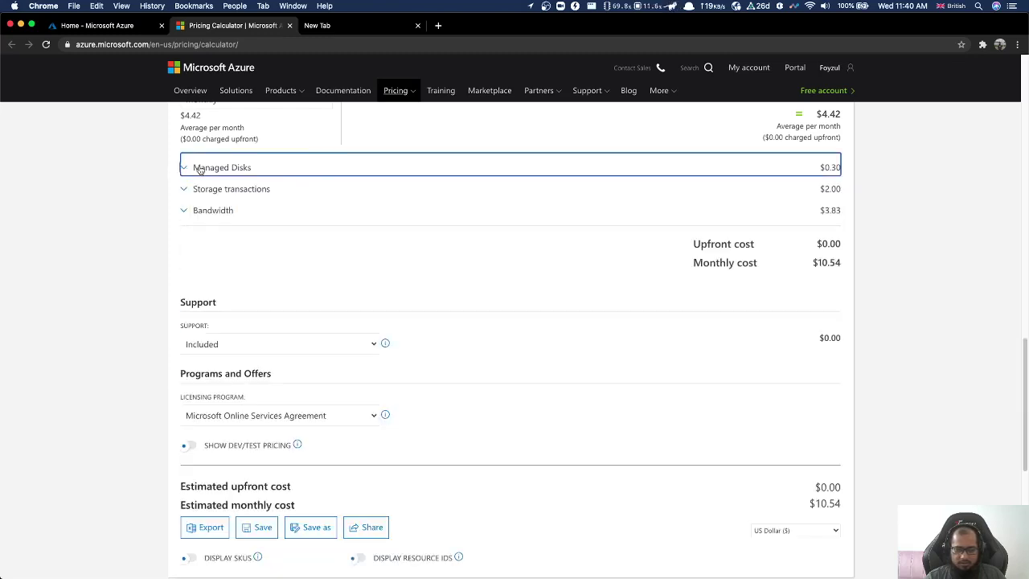
click(111, 335)
scroll(111, 338, up, 1)
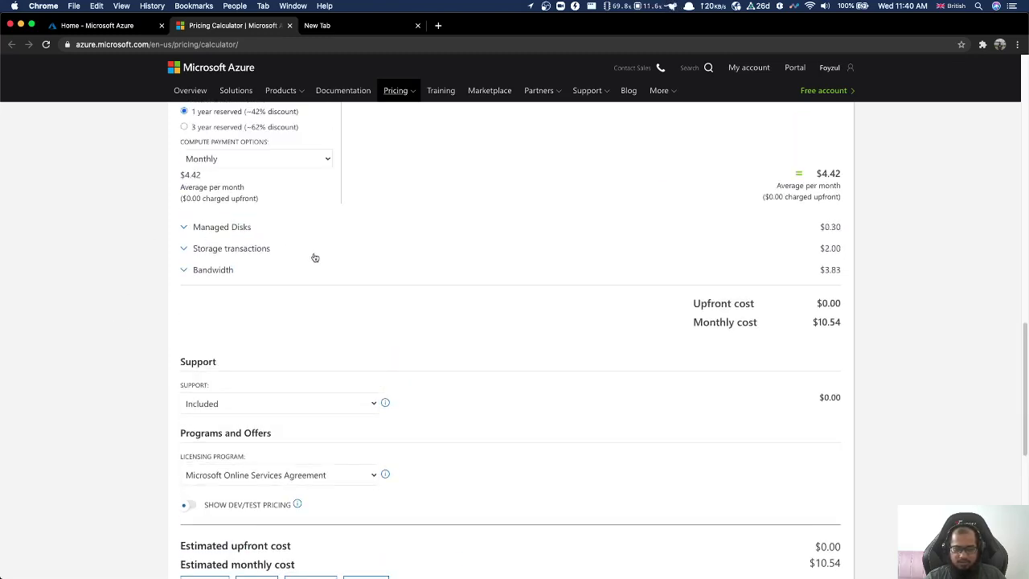
Set the Standard SSD disk size to E4: 32 GiB, collapse Managed Disks and review the virtual machine estimate.
click(229, 229)
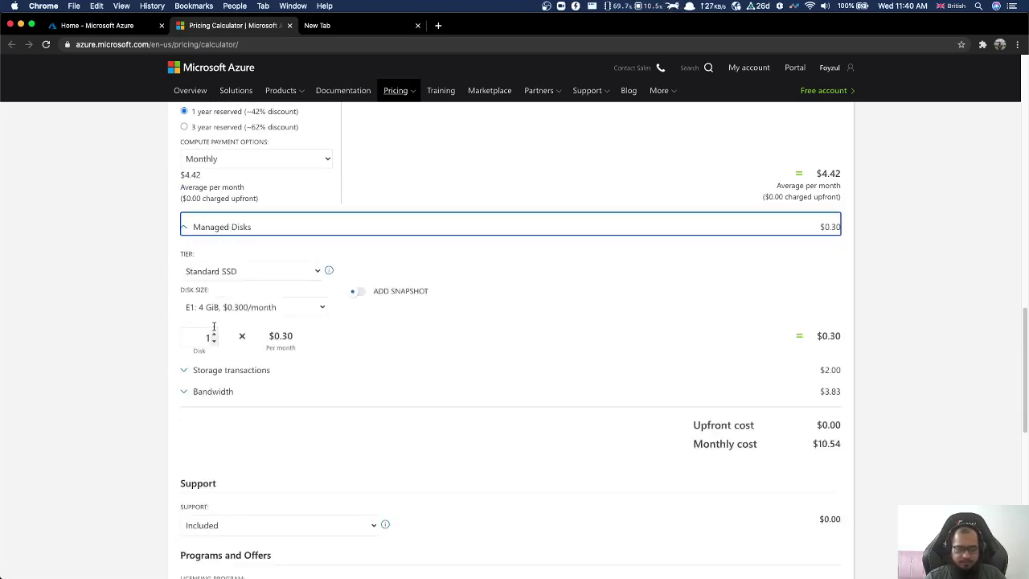
click(247, 308)
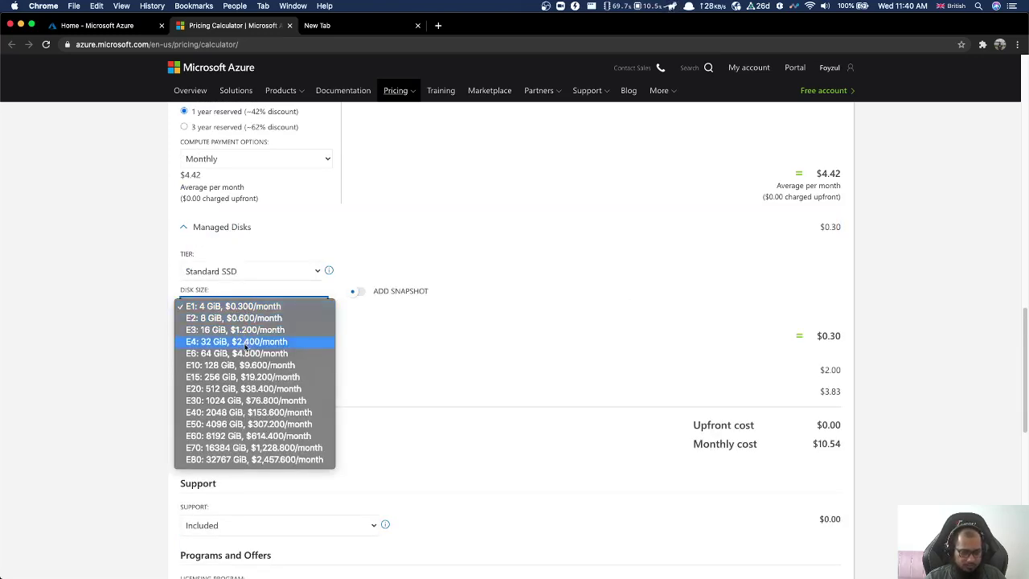
click(246, 342)
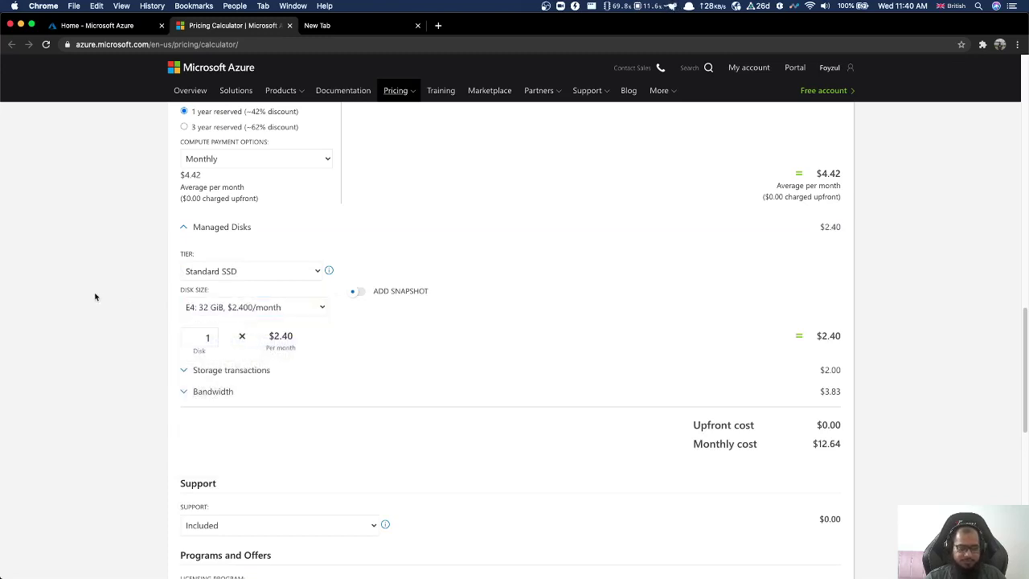
click(215, 229)
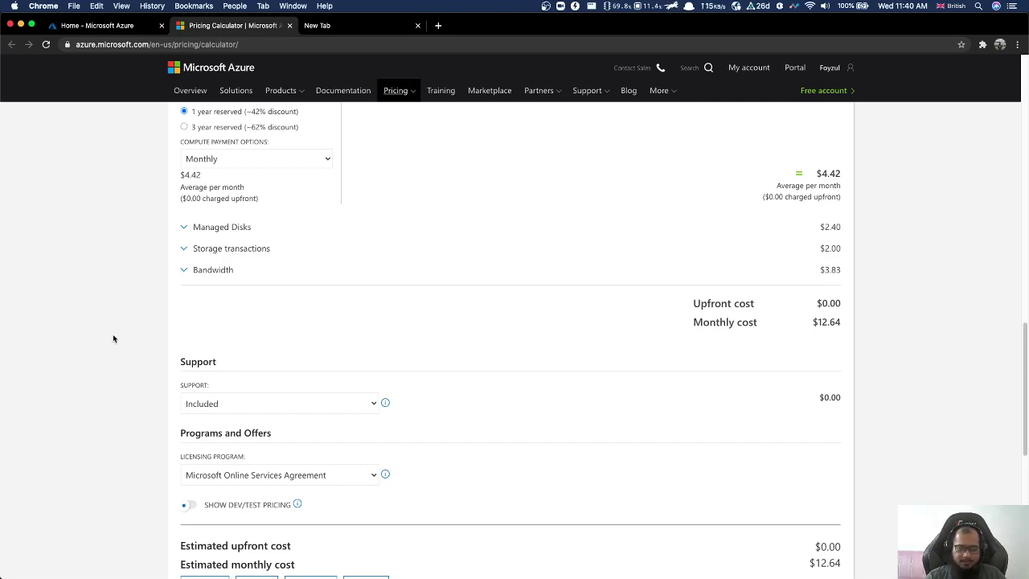
scroll(114, 338, up, 3)
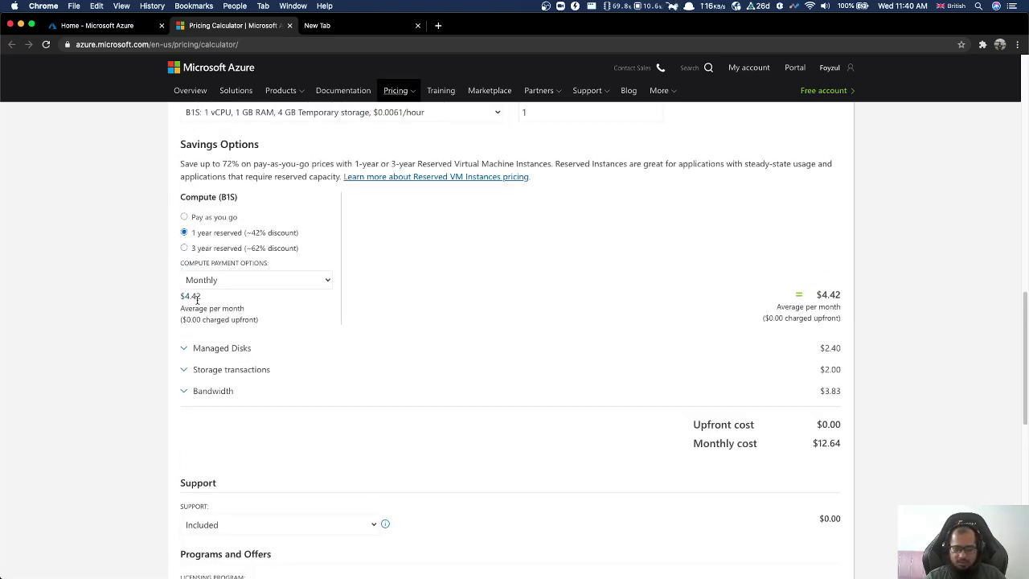
scroll(79, 390, up, 5)
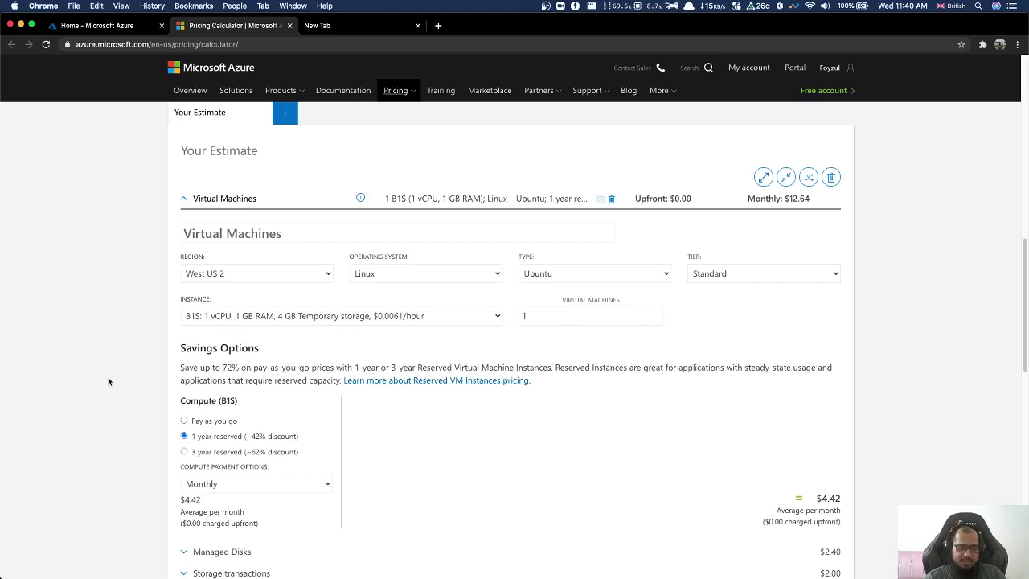
Set the virtual machine's operating system to Windows in the estimate.
scroll(109, 381, down, 5)
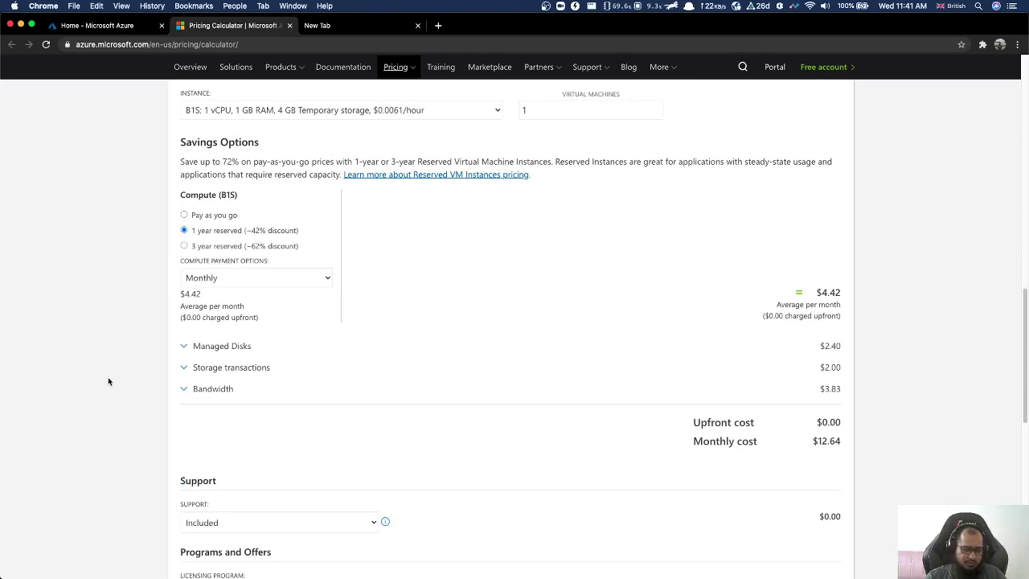
scroll(108, 381, up, 3)
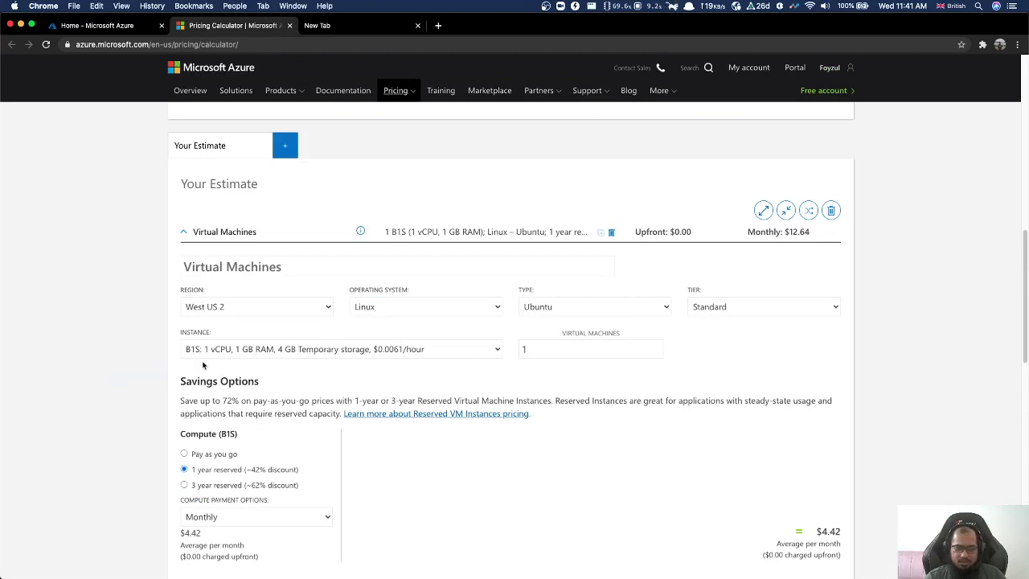
click(483, 310)
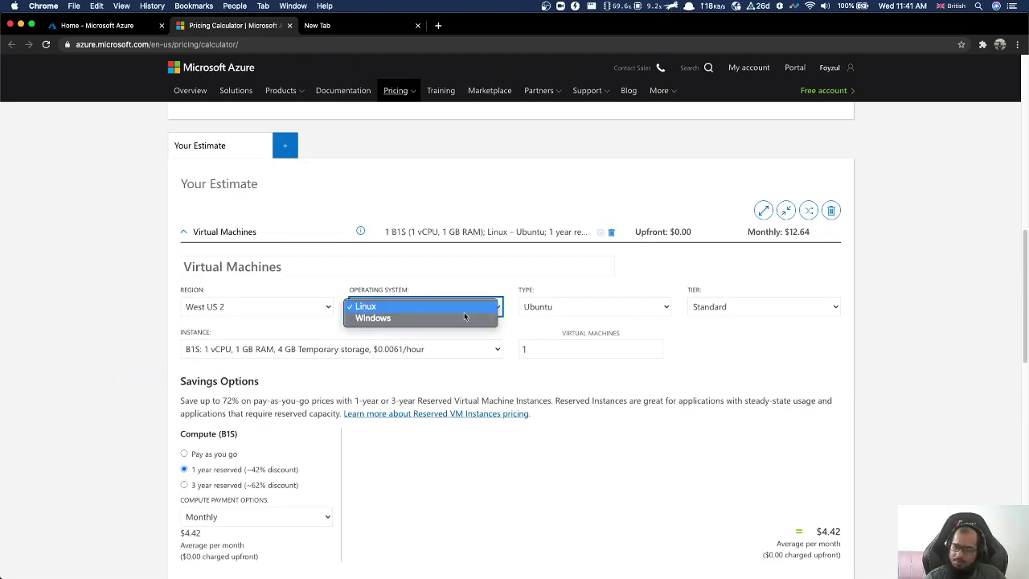
click(429, 319)
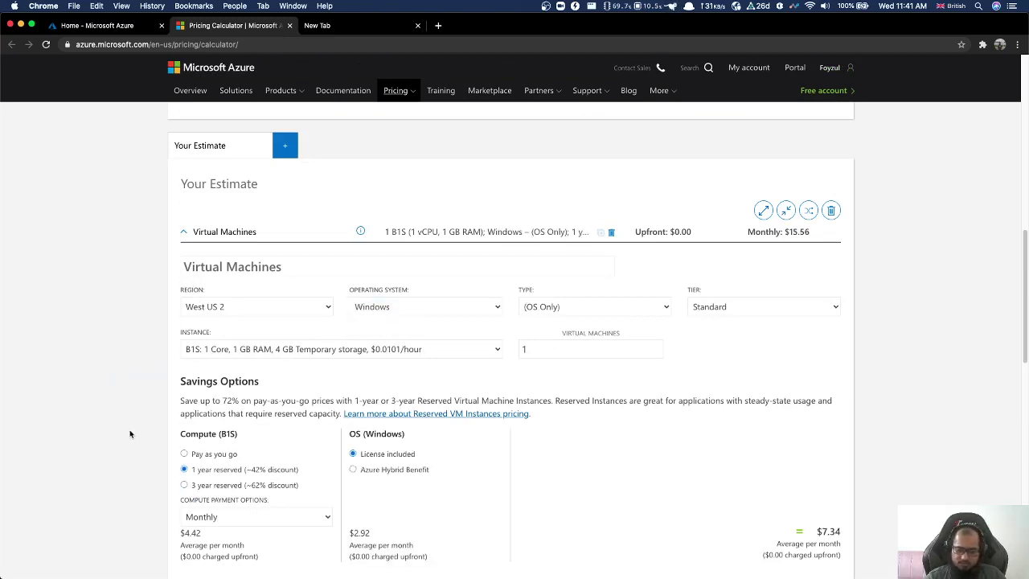
Review the Windows licence cost under Savings Options and switch the OS licensing to Azure Hybrid Benefit.
scroll(130, 434, down, 4)
scroll(131, 431, down, 1)
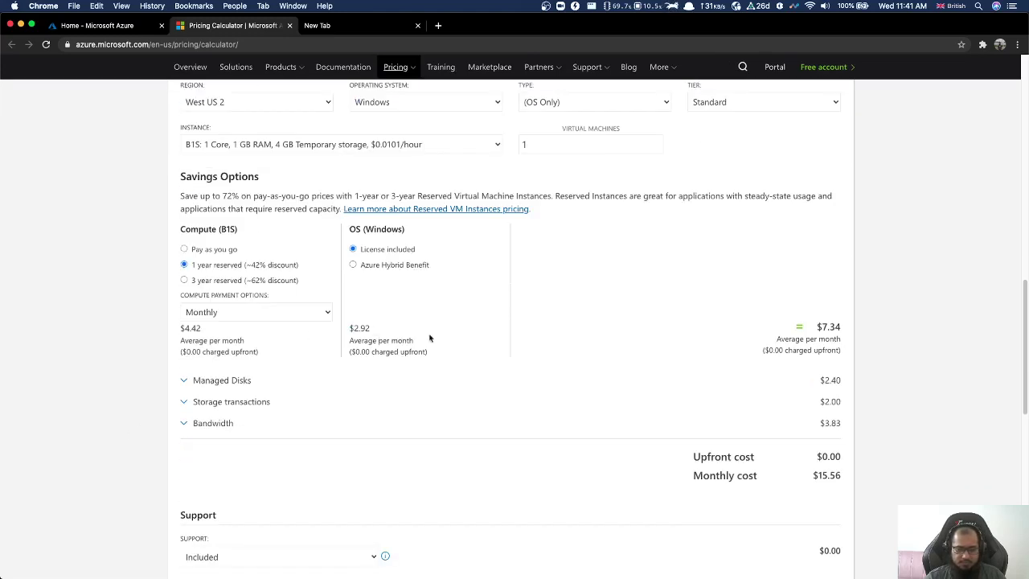
scroll(803, 490, down, 2)
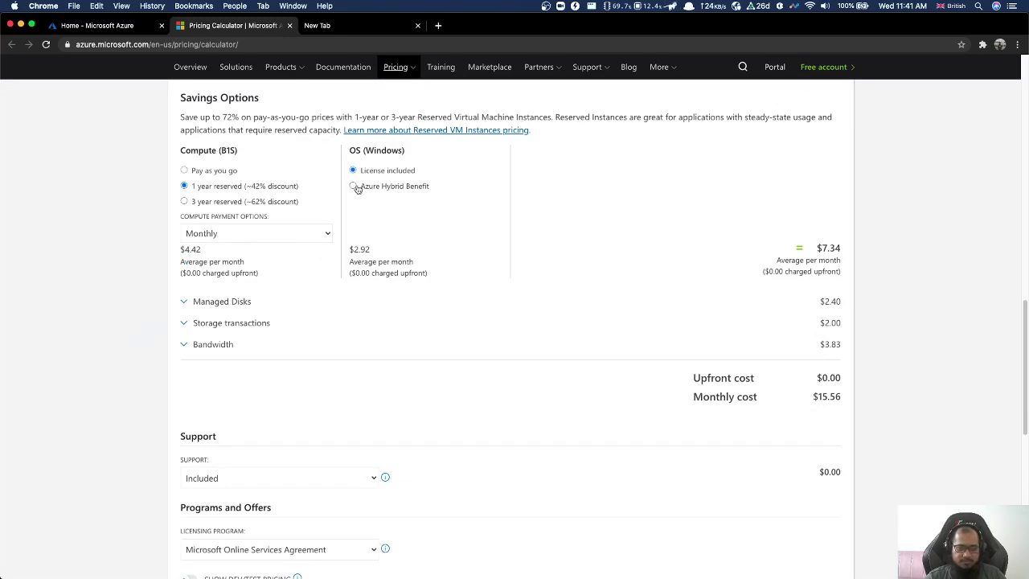
scroll(121, 317, up, 2)
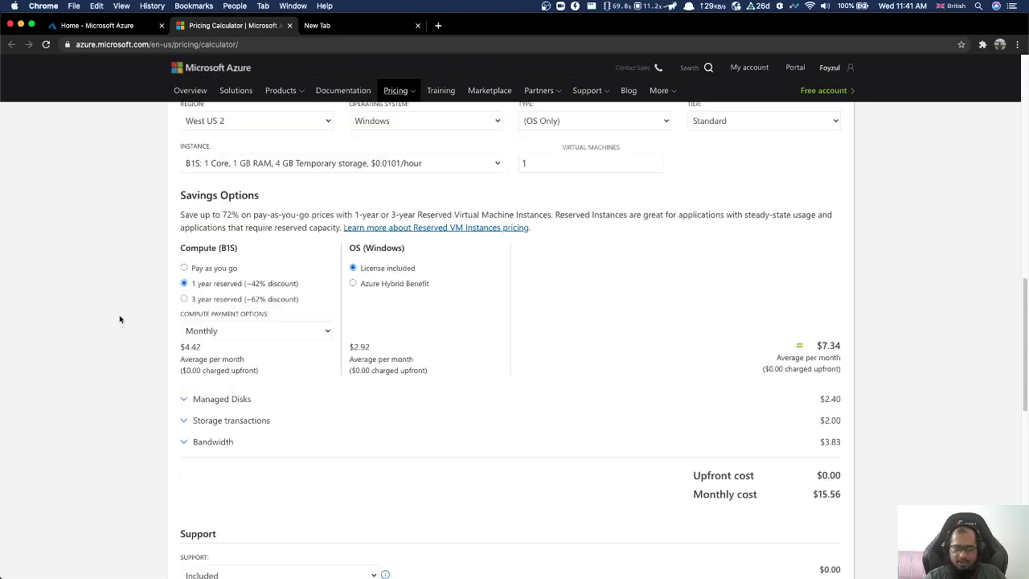
click(384, 286)
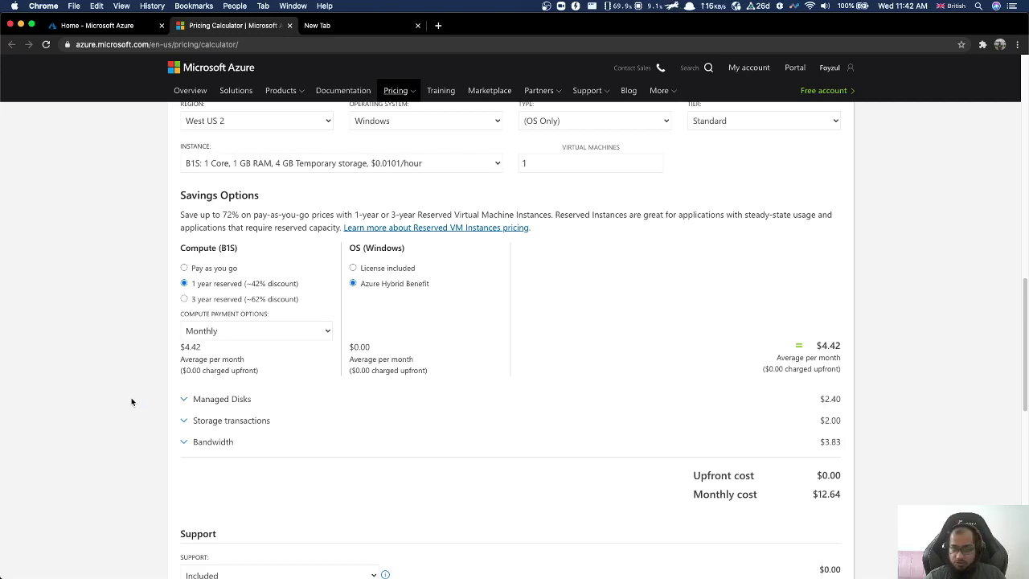
Review the virtual machine estimate and set the support plan to Standard.
scroll(132, 401, up, 5)
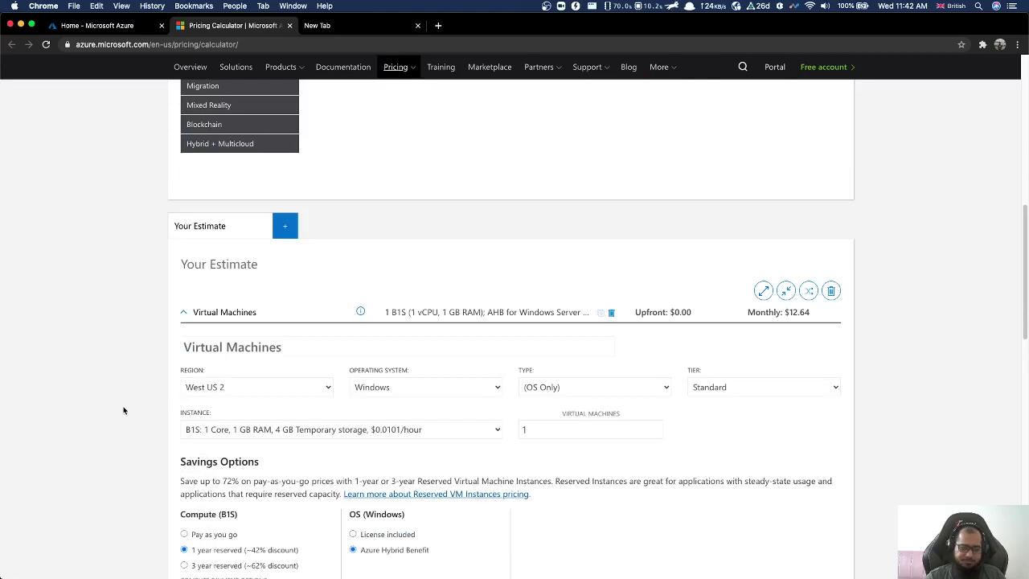
scroll(124, 411, down, 4)
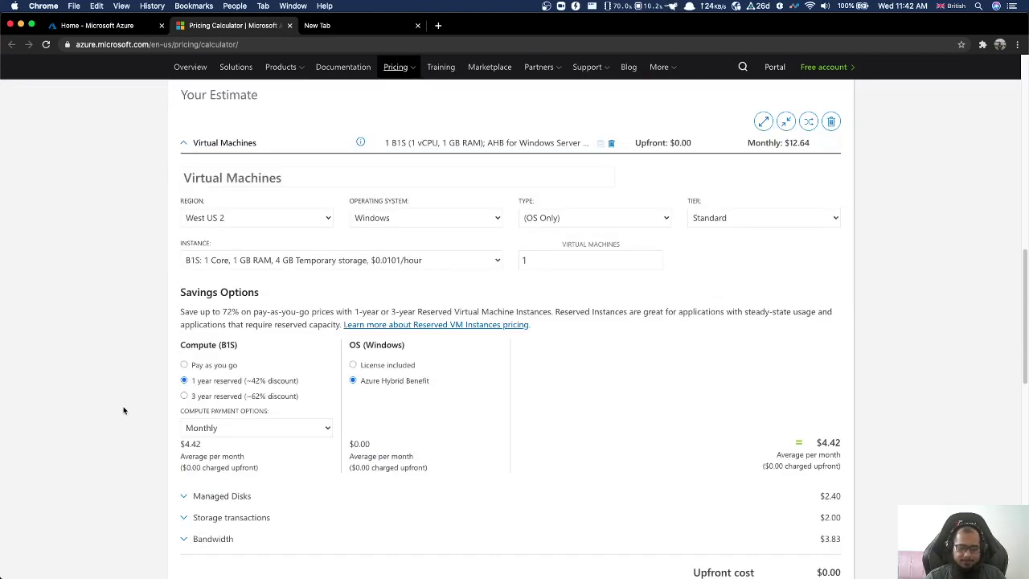
scroll(122, 406, down, 5)
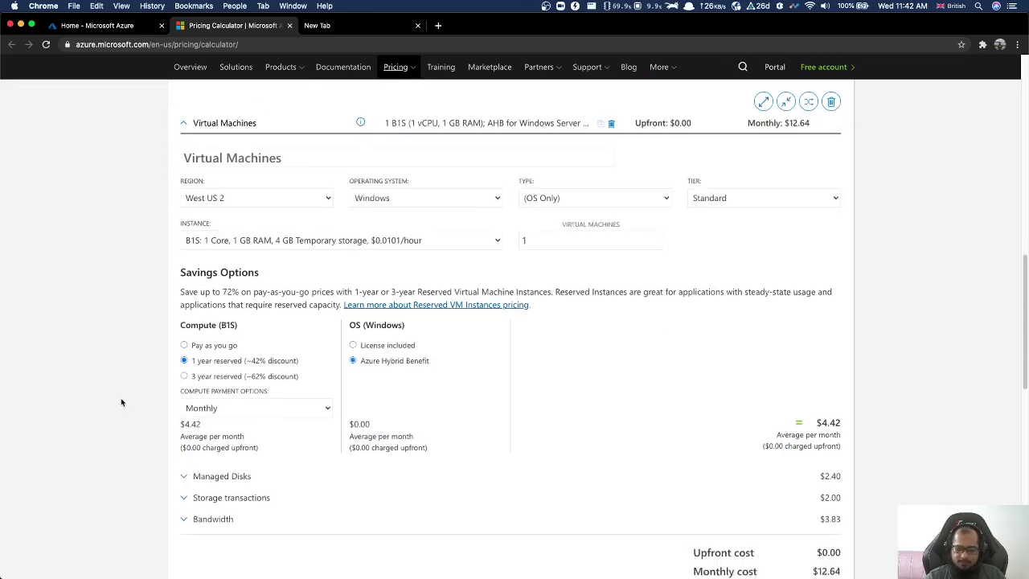
scroll(122, 402, down, 5)
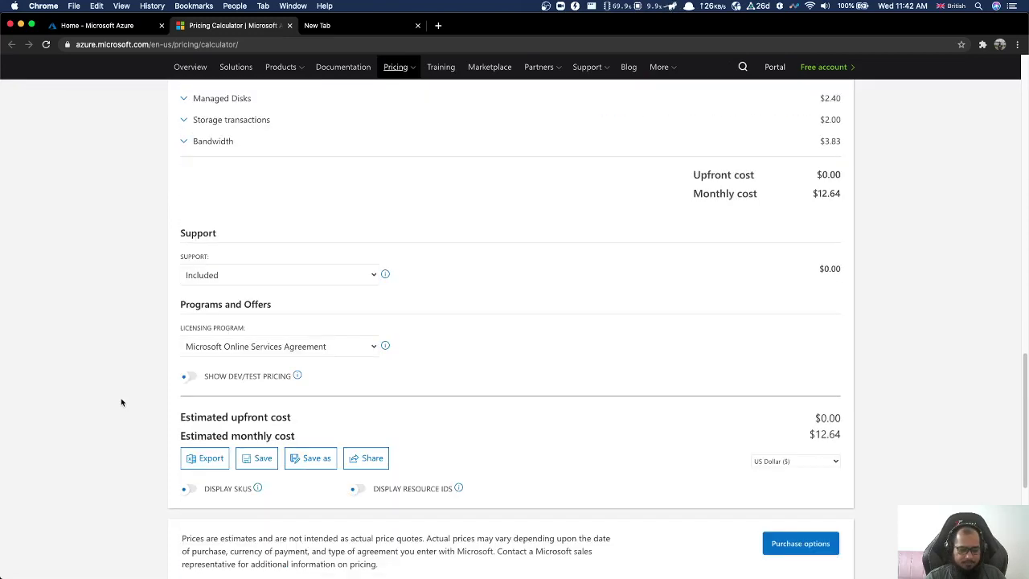
scroll(156, 348, up, 3)
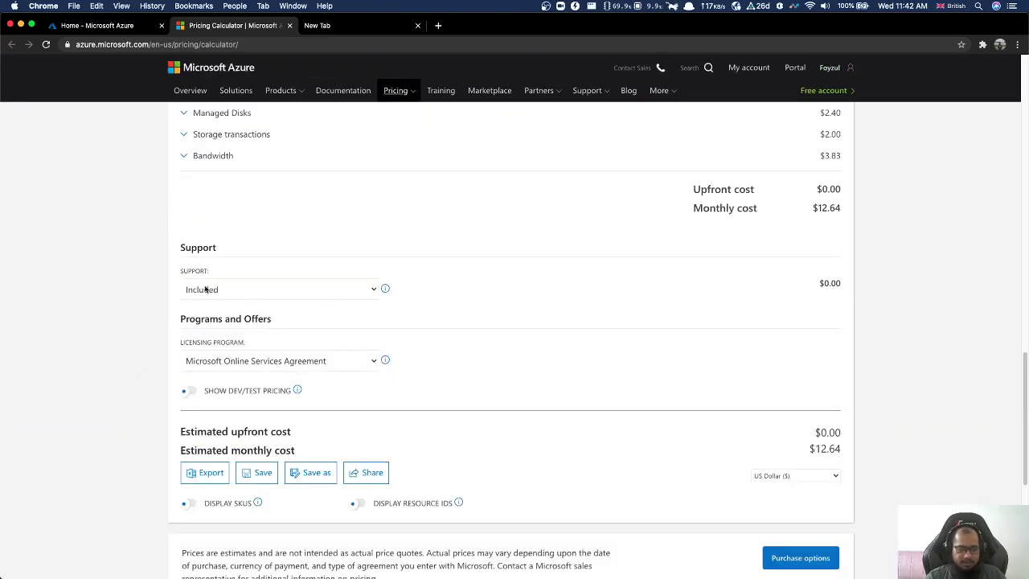
click(251, 295)
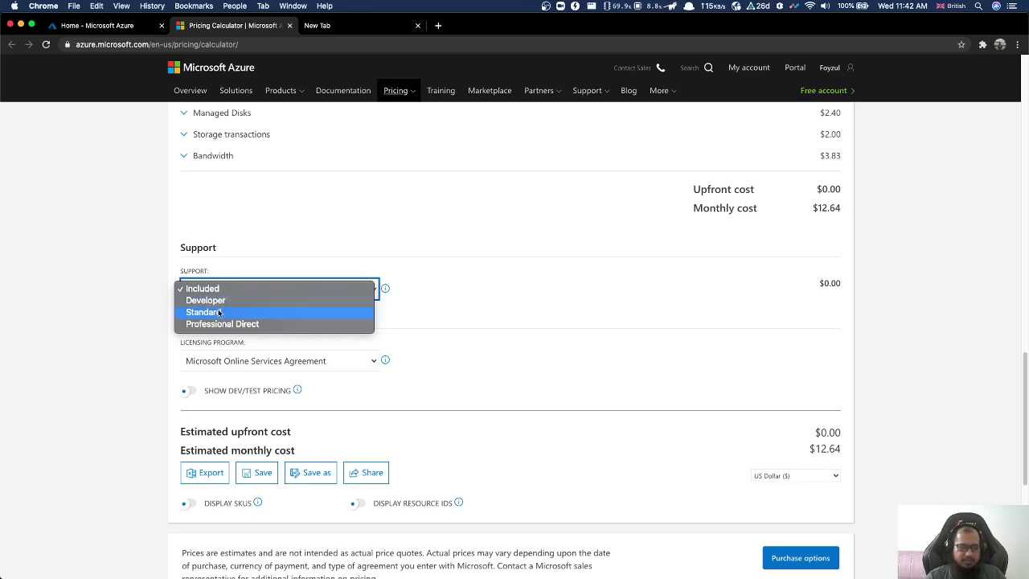
click(223, 311)
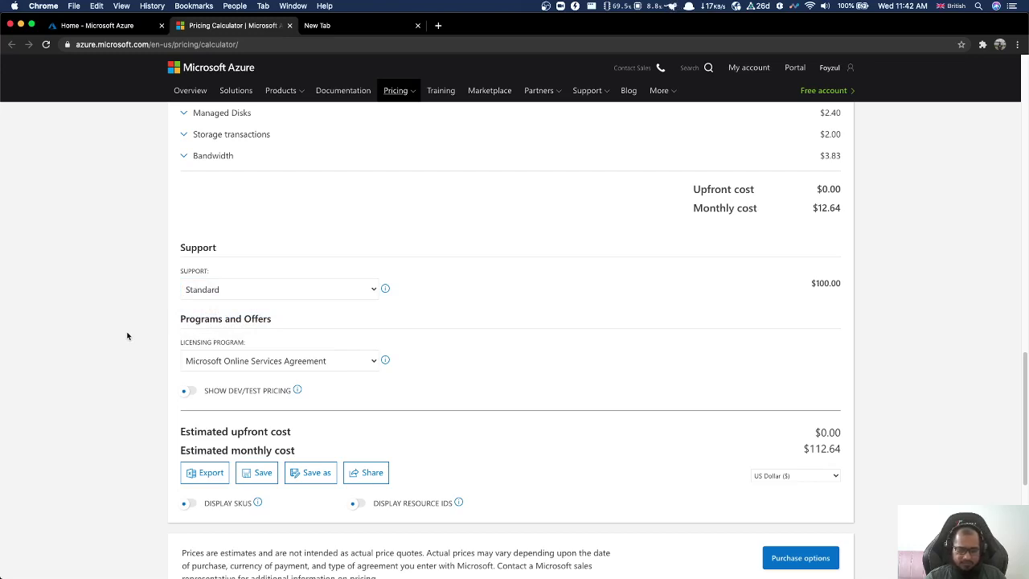
Change the support plan to Developer and check the support plan information.
click(259, 283)
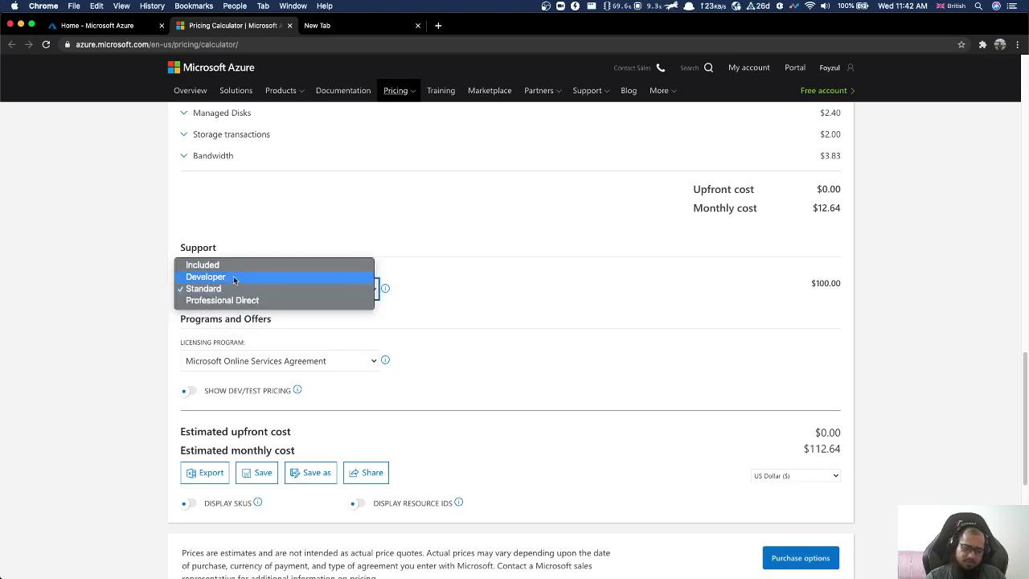
click(233, 278)
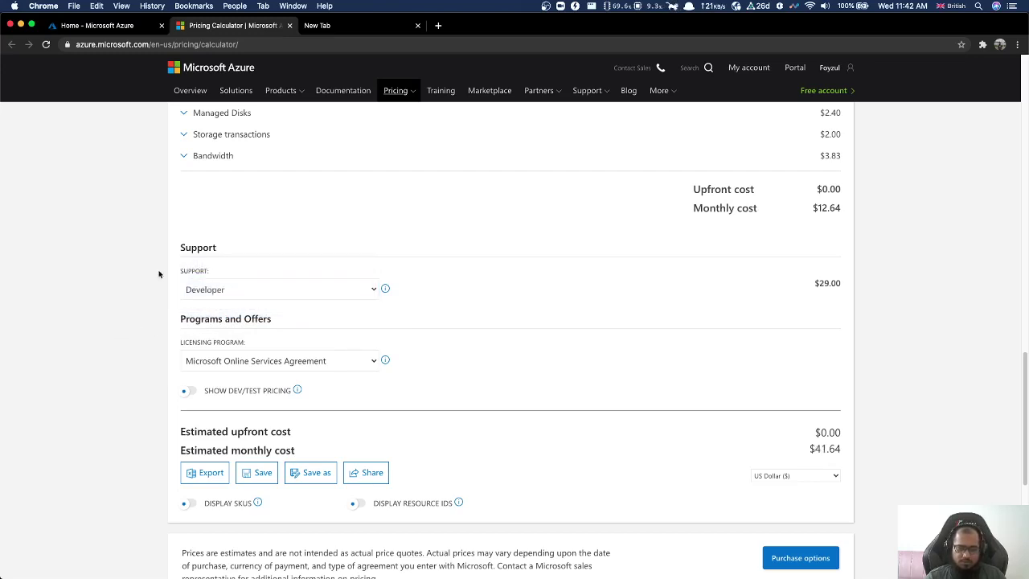
double_click(198, 247)
click(115, 349)
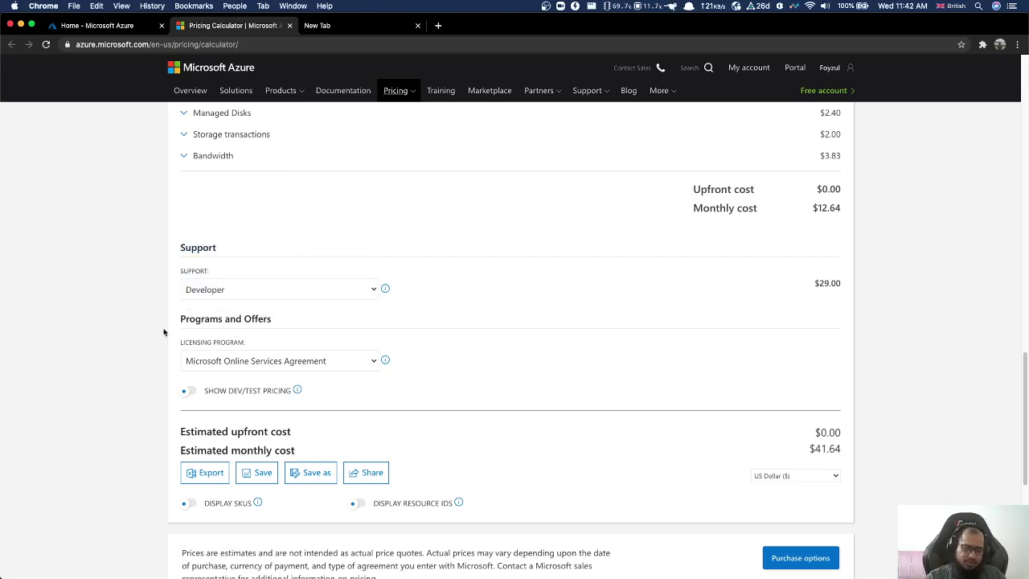
mouse_move(386, 291)
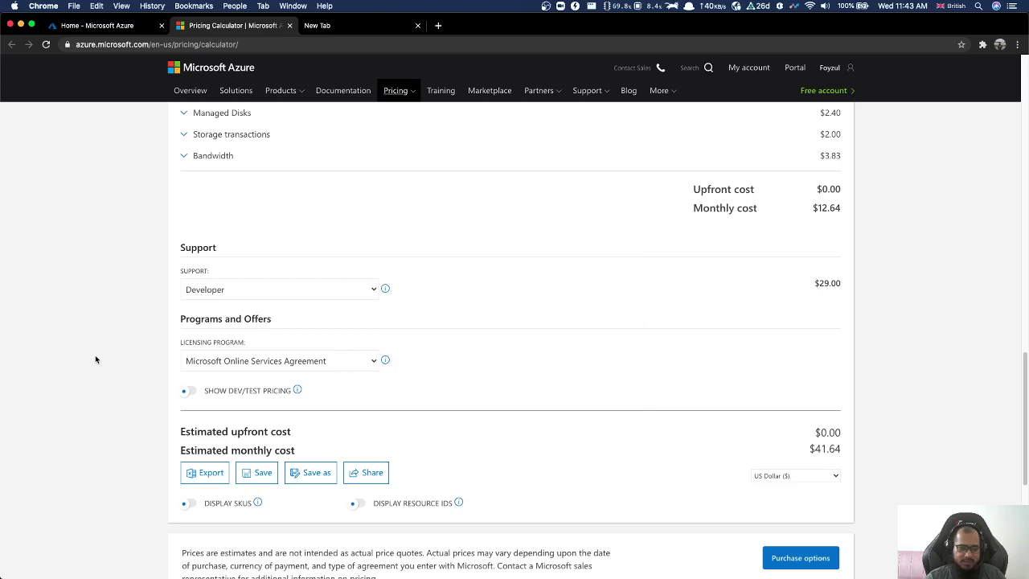
Check the licensing program options under Programs and Offers, keeping Microsoft Online Services Agreement.
scroll(114, 361, down, 1)
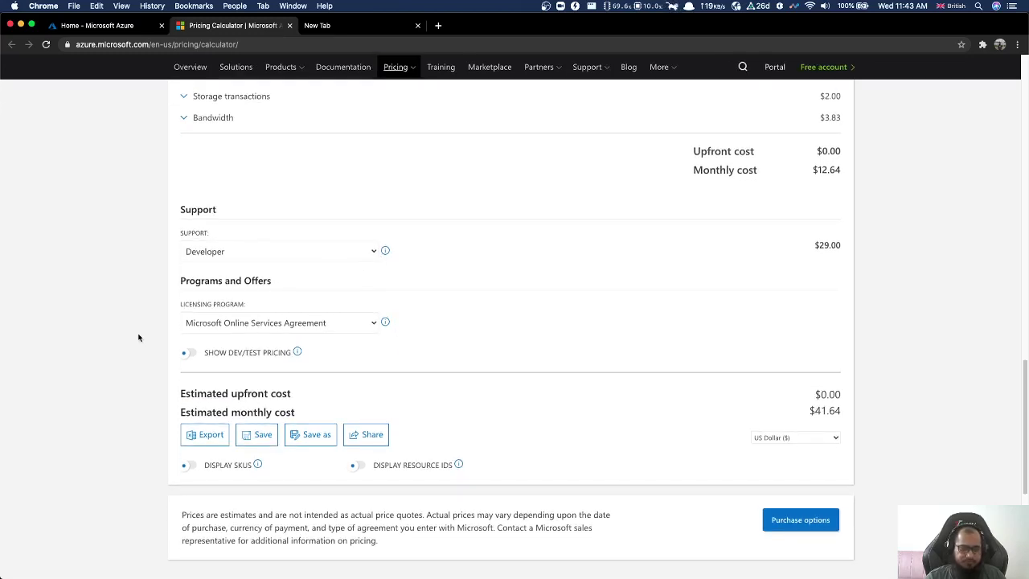
click(264, 322)
click(121, 351)
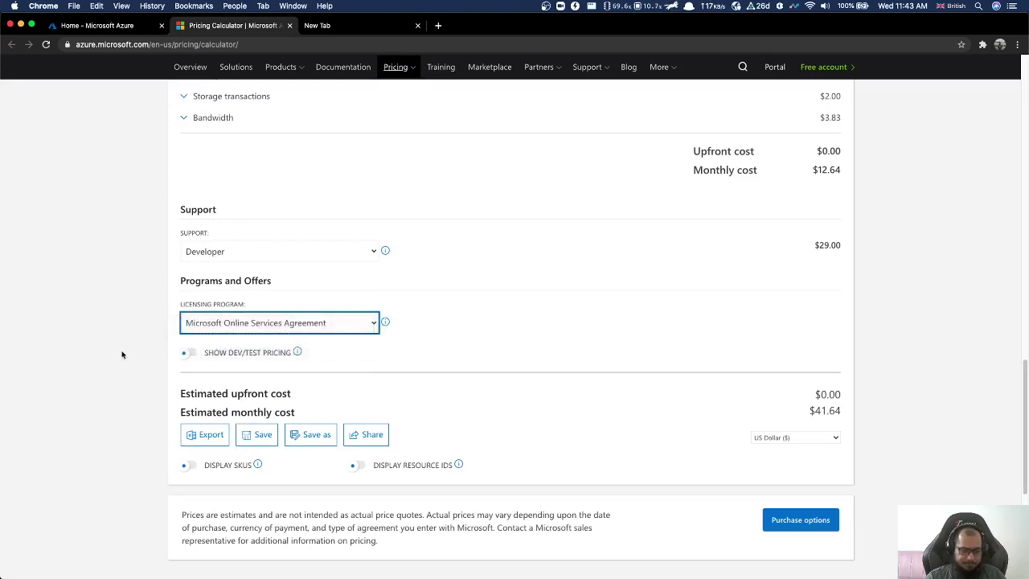
Set the support plan back to Included and check its information note.
scroll(121, 351, down, 2)
scroll(121, 351, up, 5)
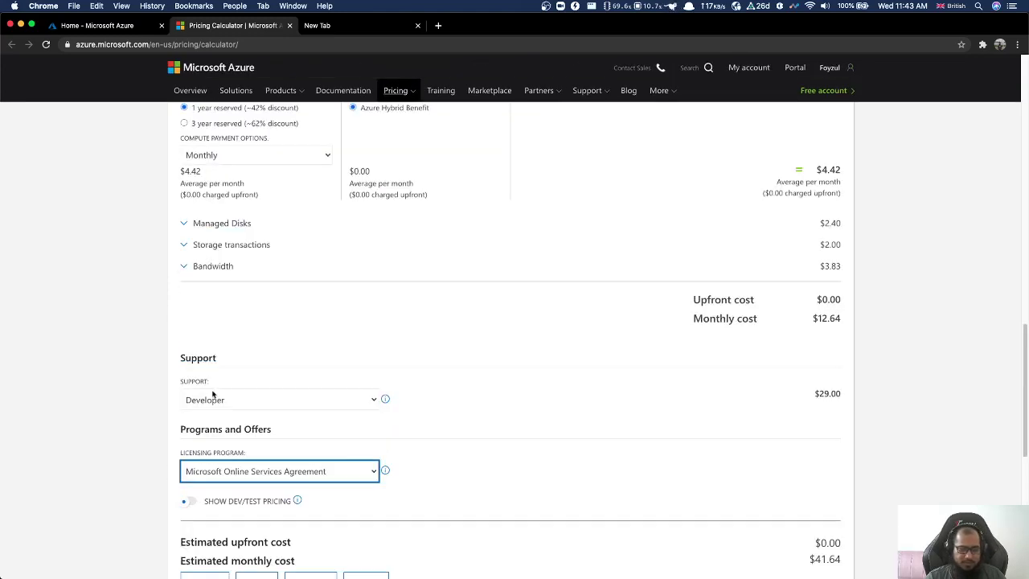
scroll(212, 393, down, 1)
click(228, 355)
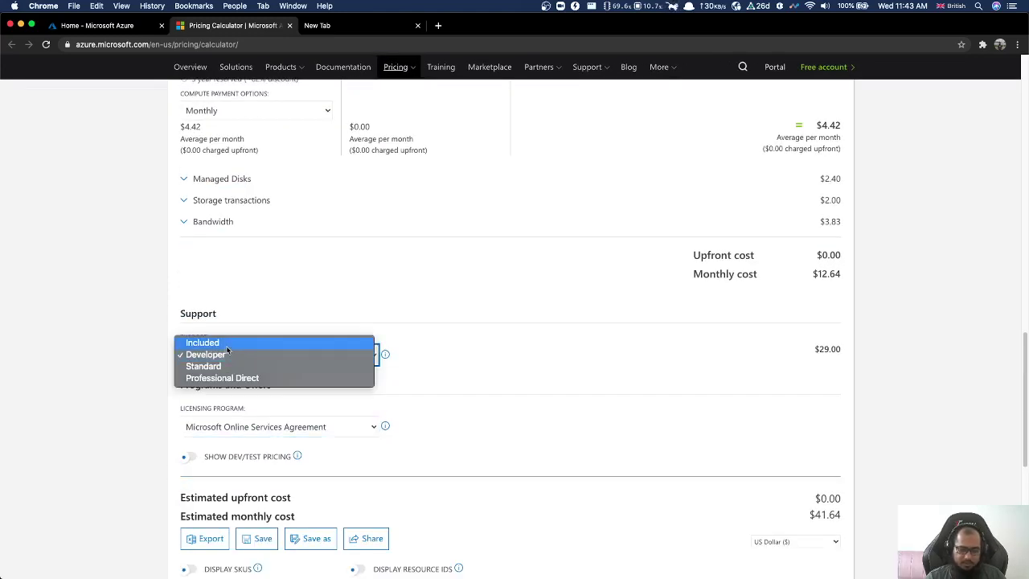
click(227, 343)
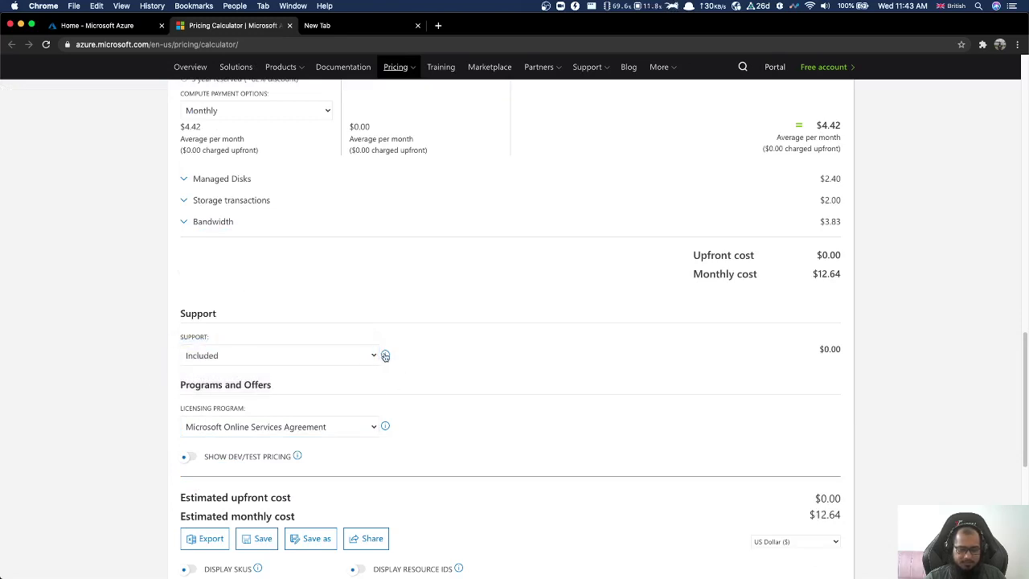
mouse_move(385, 356)
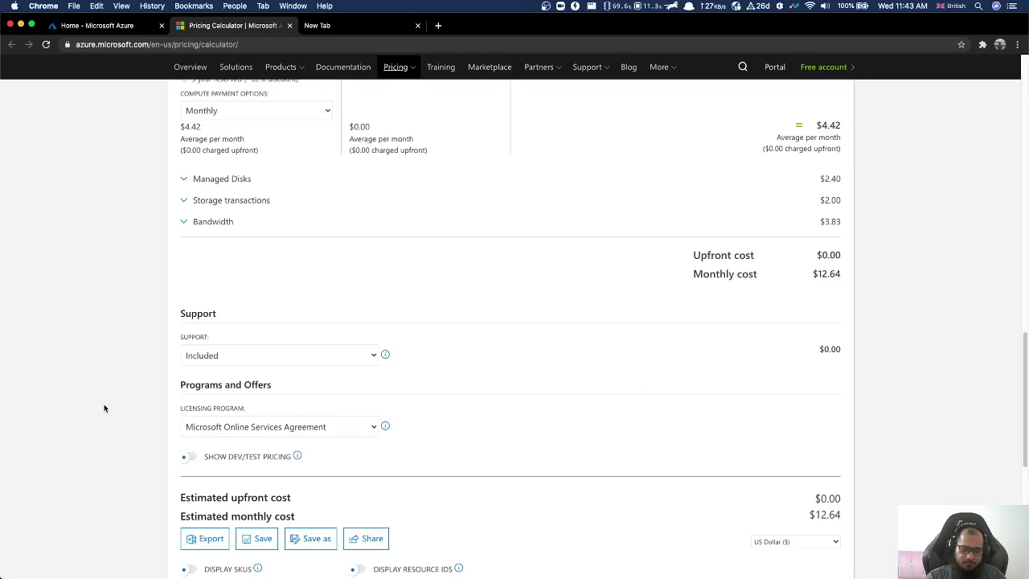
Review the estimated upfront and monthly costs, and return to the product list at the start of the calculator.
scroll(103, 408, down, 5)
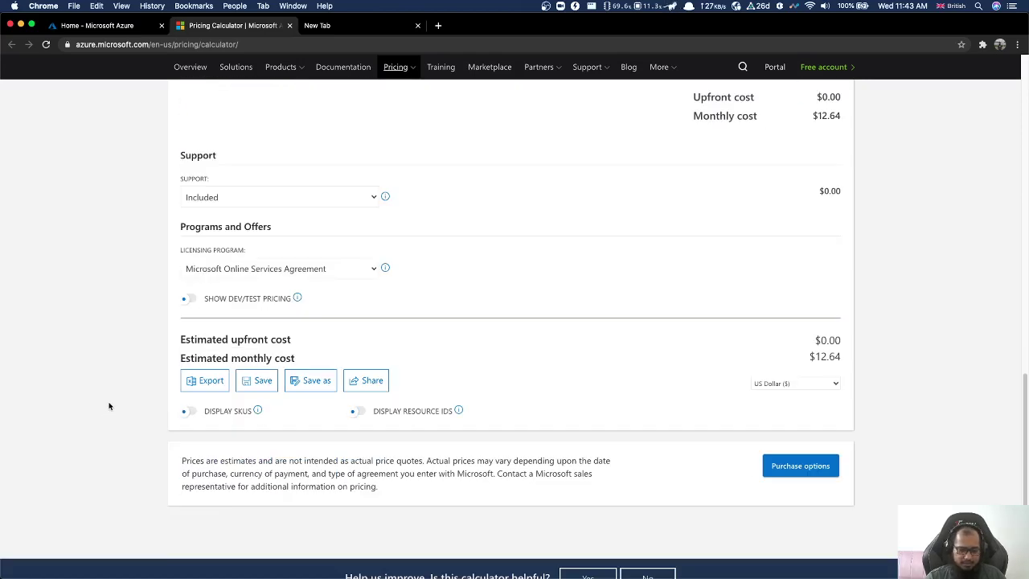
scroll(109, 406, up, 15)
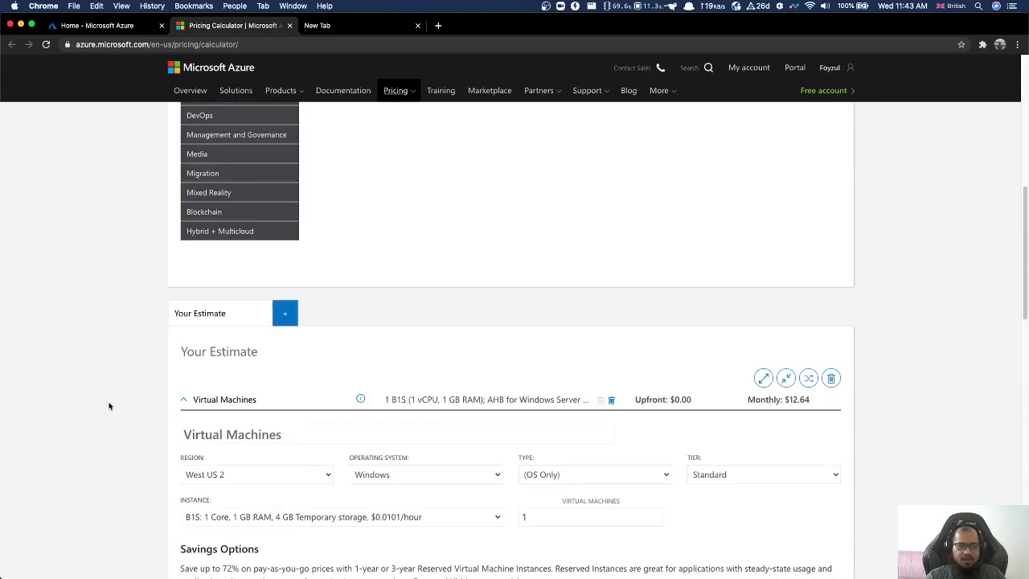
scroll(109, 406, up, 5)
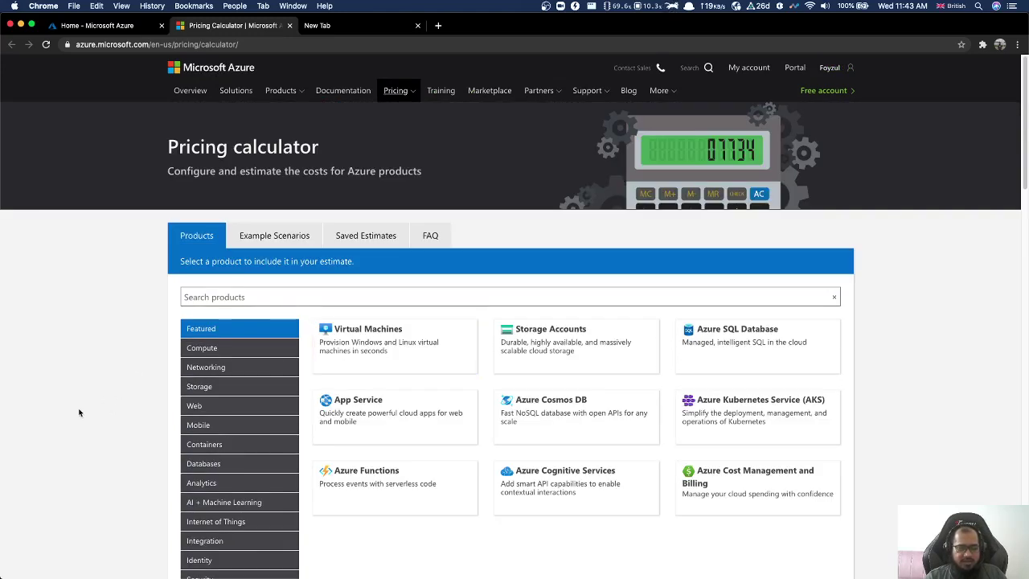